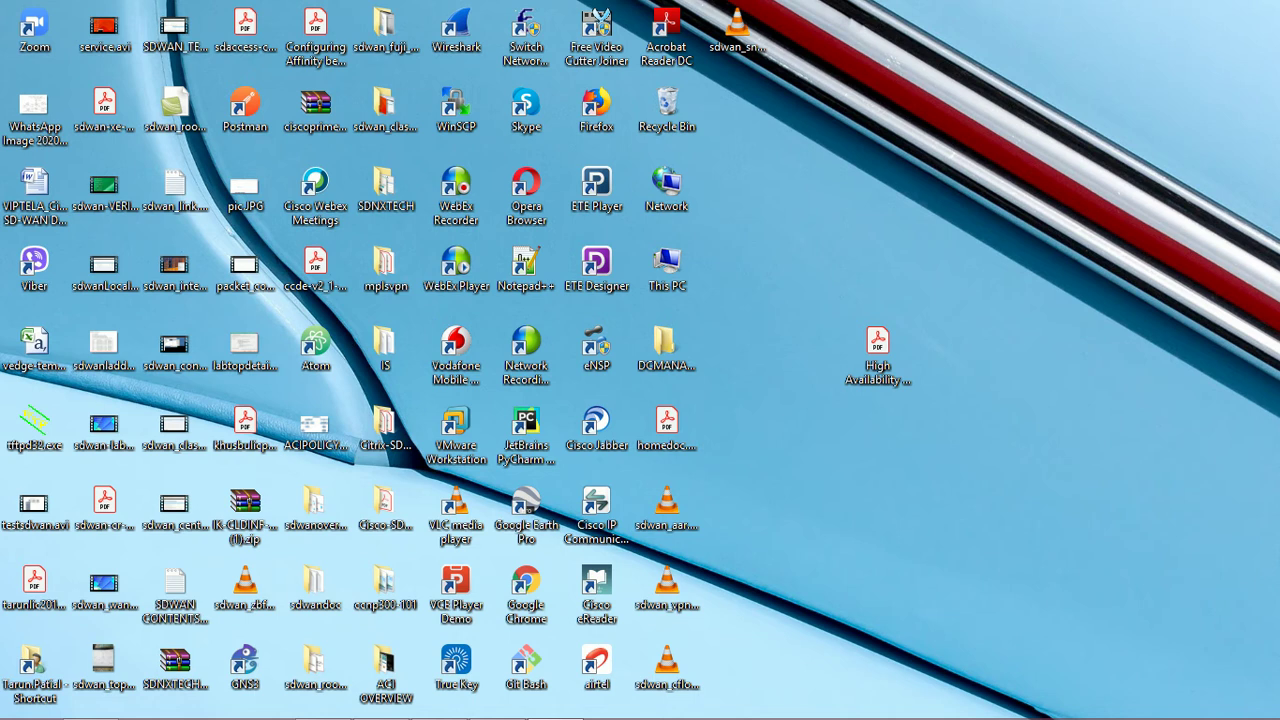
Step: Bring up the remote desktop and open Configuration > Templates to list the three device templates
{"action": "mouse_move", "coordinate": [380, 702]}
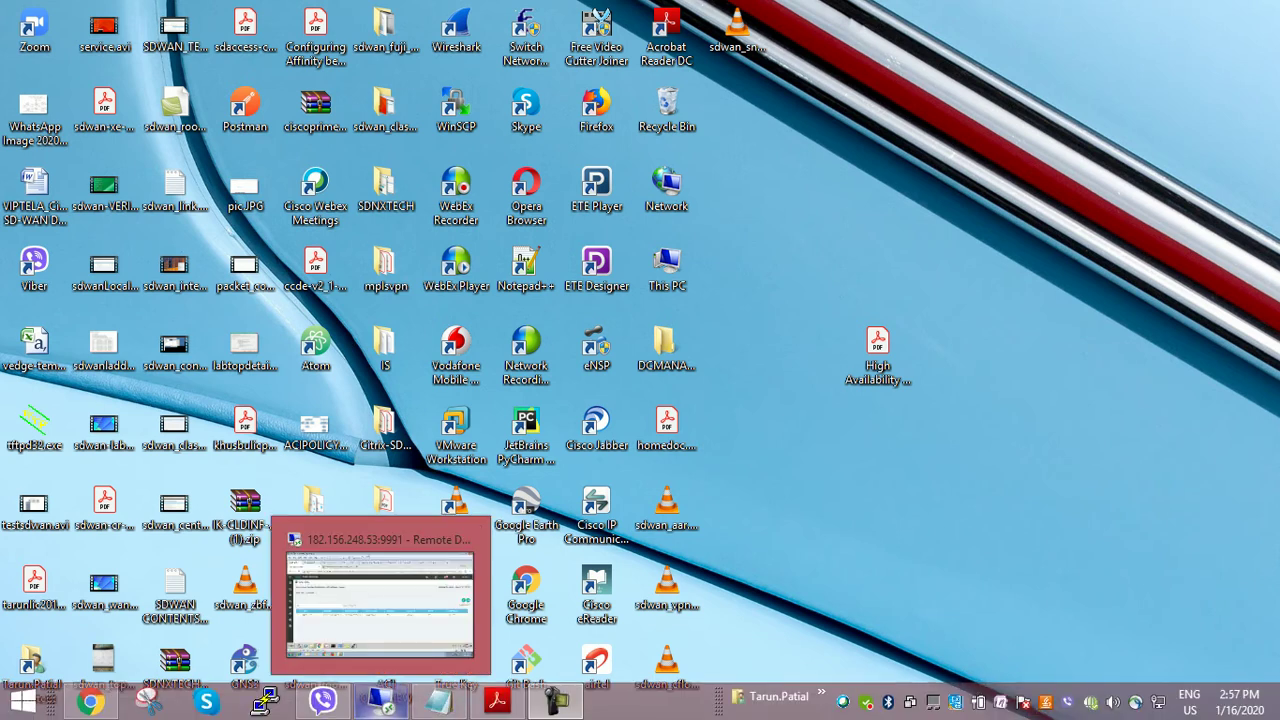
{"action": "left_click", "coordinate": [380, 600]}
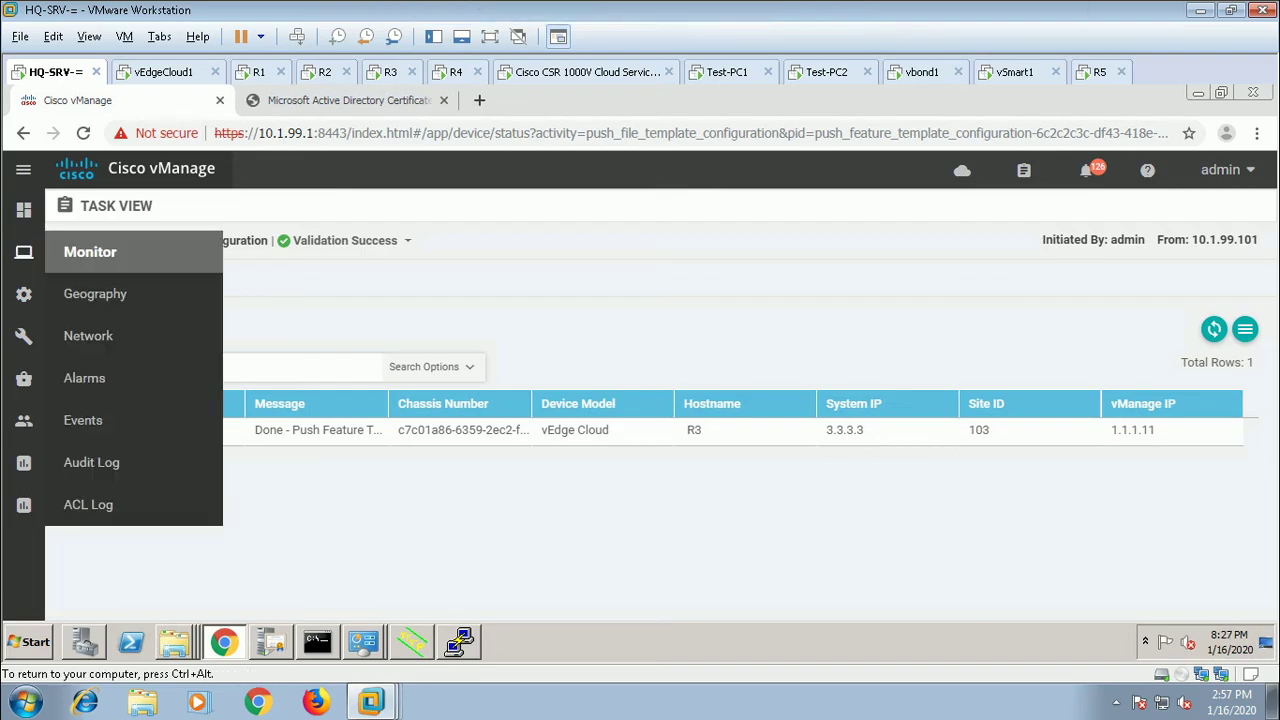
{"action": "mouse_move", "coordinate": [24, 294]}
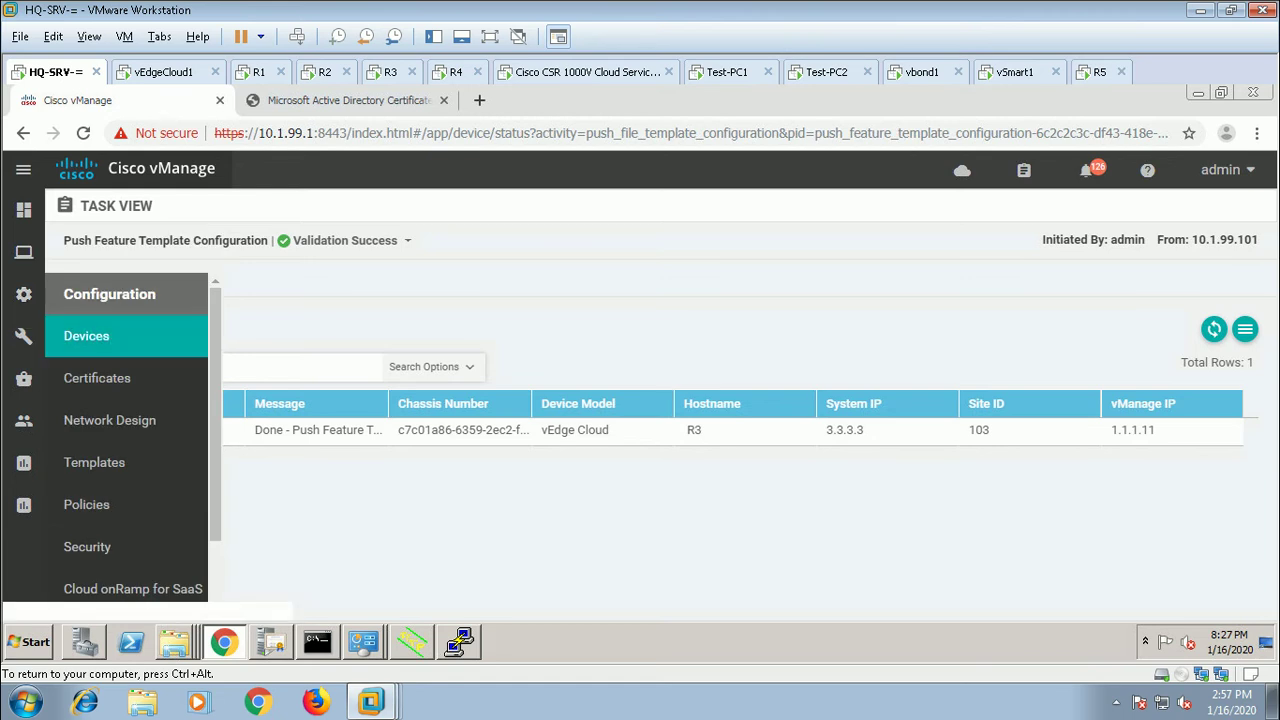
{"action": "left_click", "coordinate": [94, 462]}
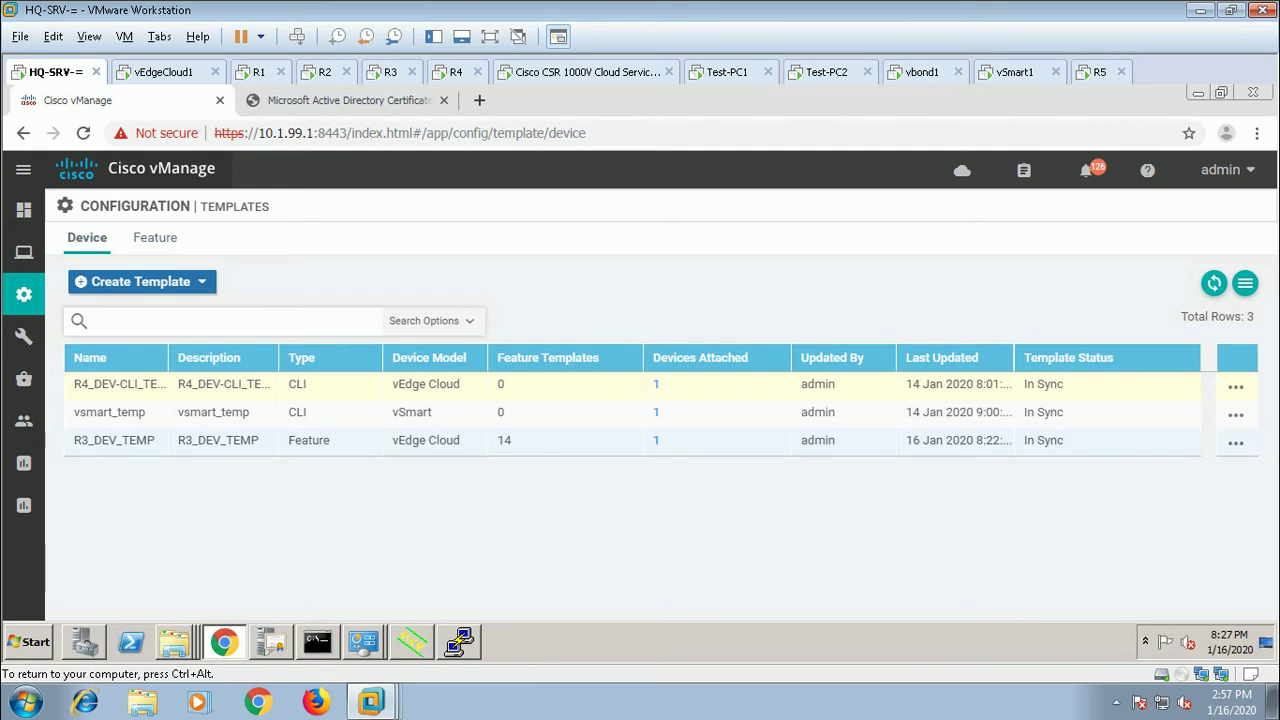
Step: Edit R3_DEV_TEMP so its service VPN uses R3_VPN_10_TEMP, then update the template
{"action": "left_click", "coordinate": [1236, 442]}
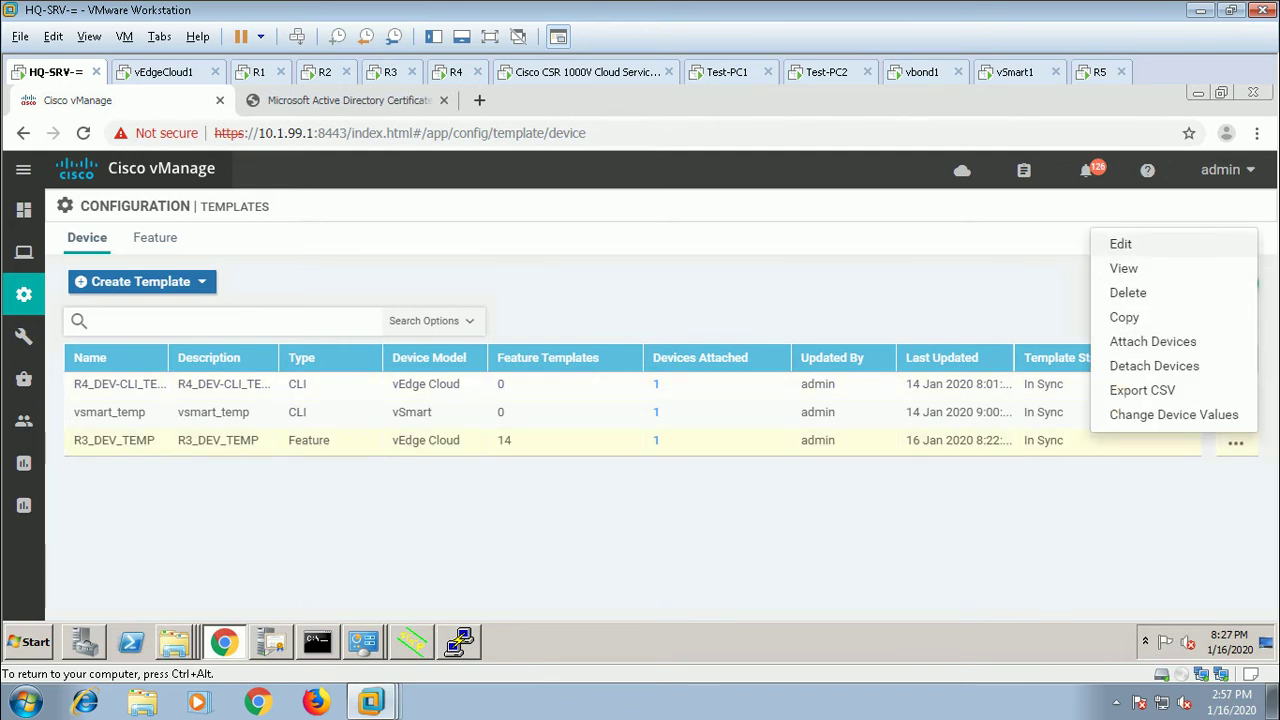
{"action": "left_click", "coordinate": [1120, 244]}
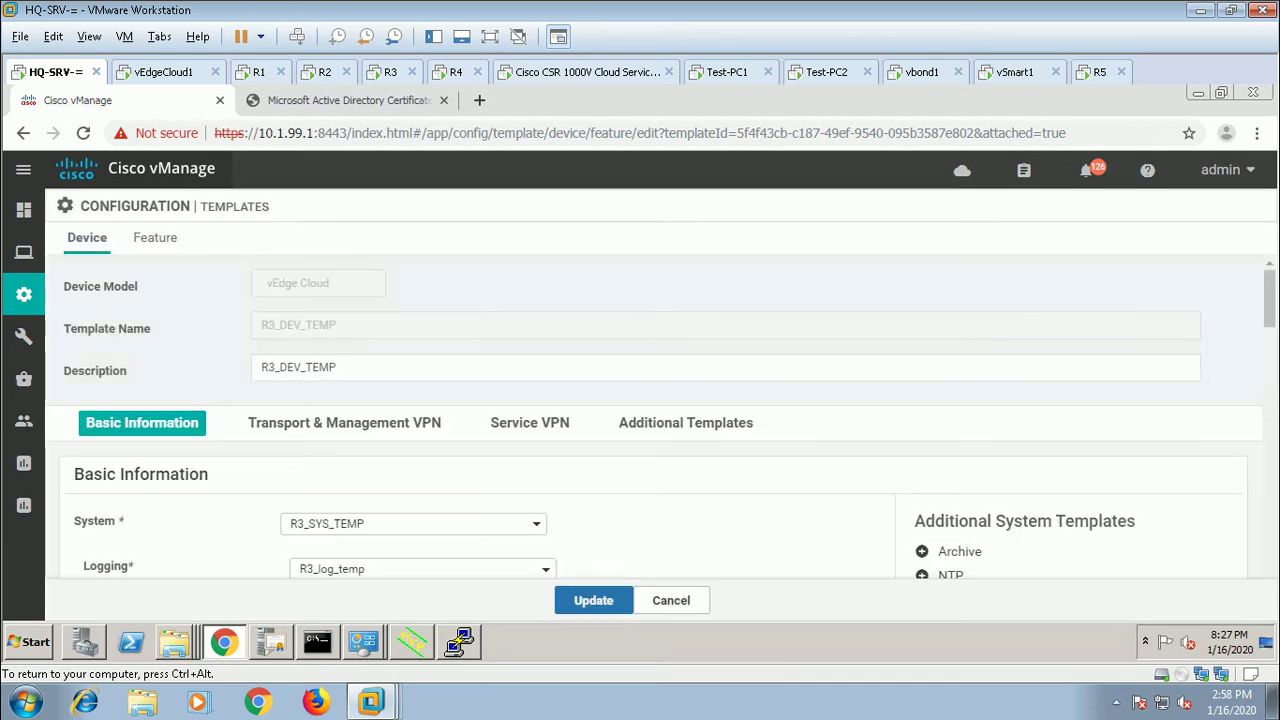
{"action": "left_click", "coordinate": [530, 422]}
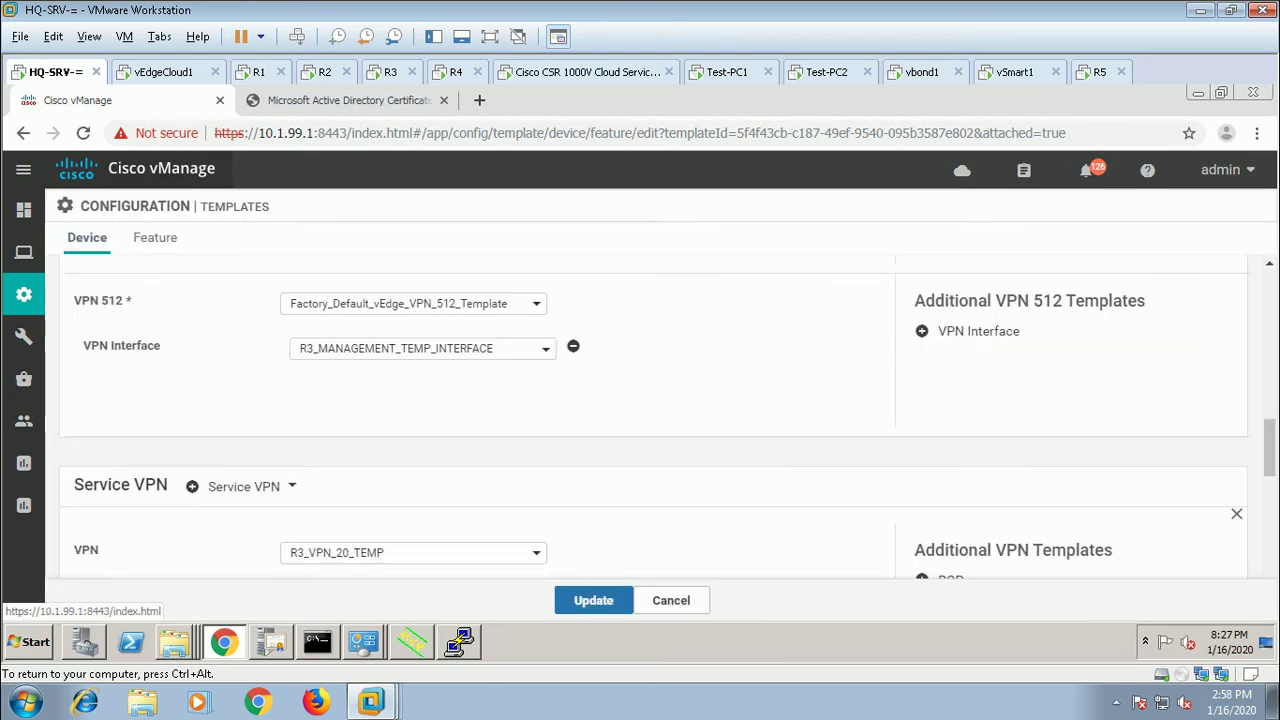
{"action": "left_click", "coordinate": [413, 422]}
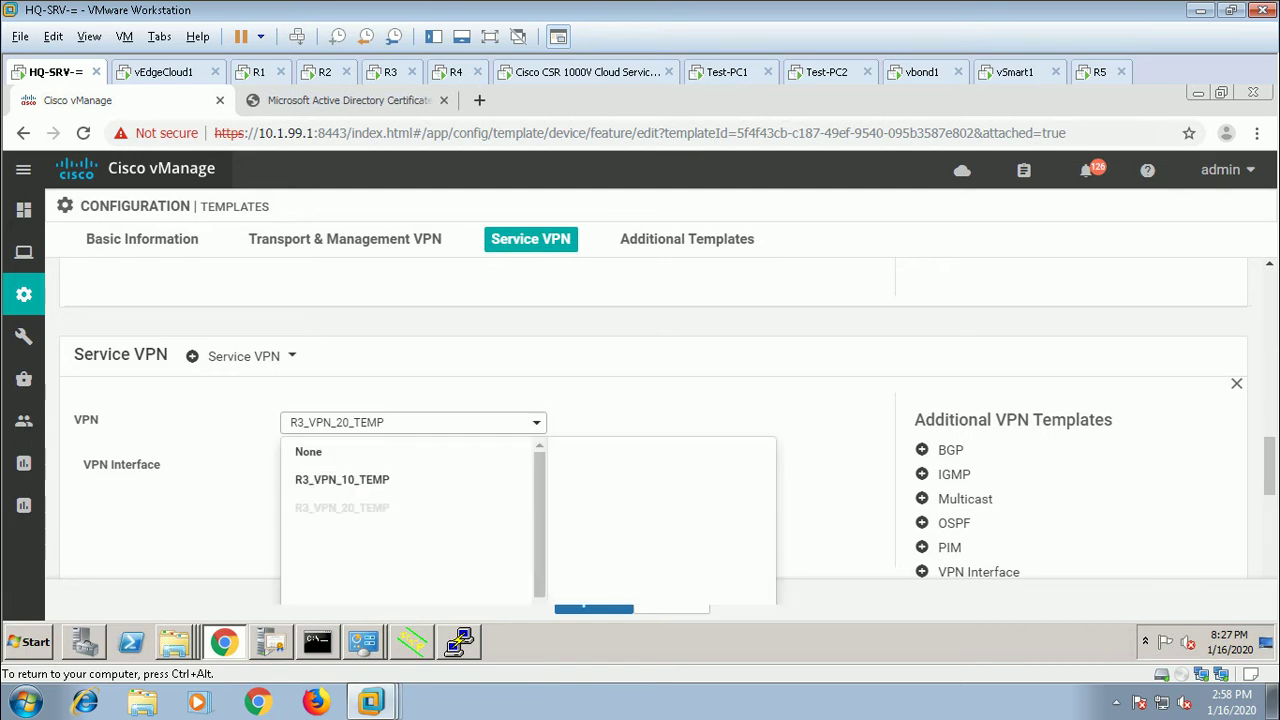
{"action": "left_click", "coordinate": [400, 477]}
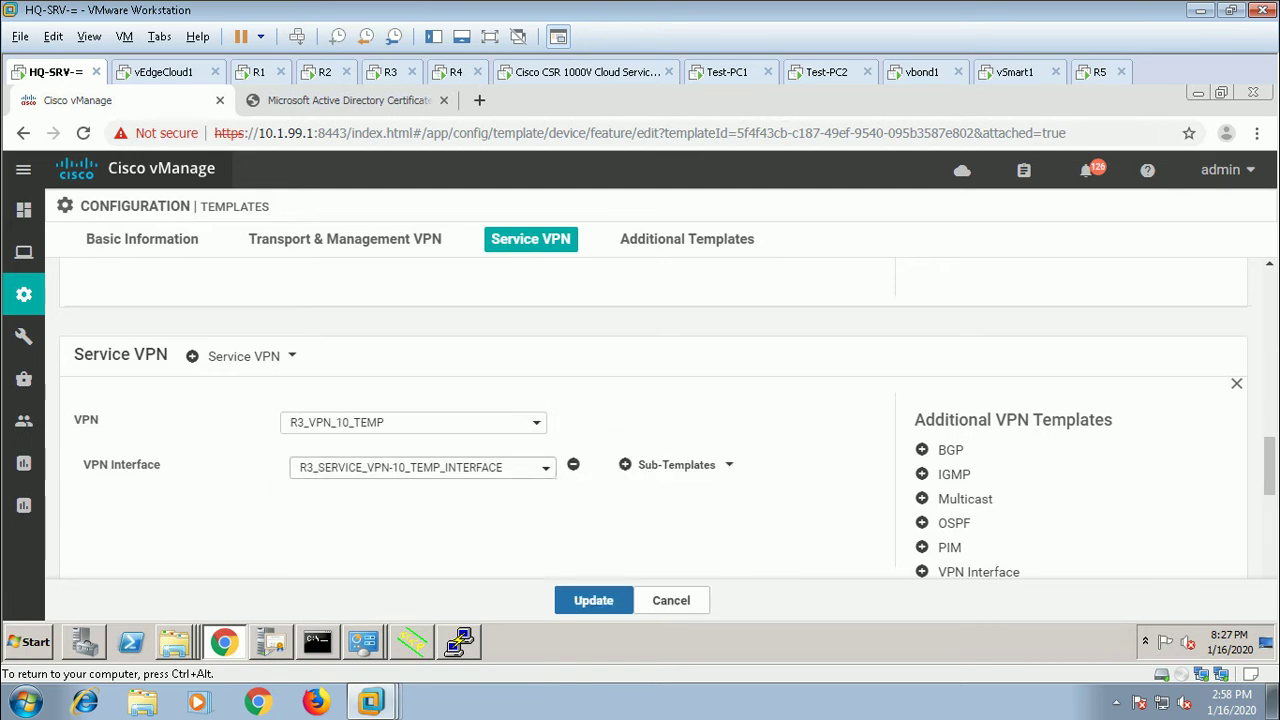
{"action": "left_click", "coordinate": [593, 600]}
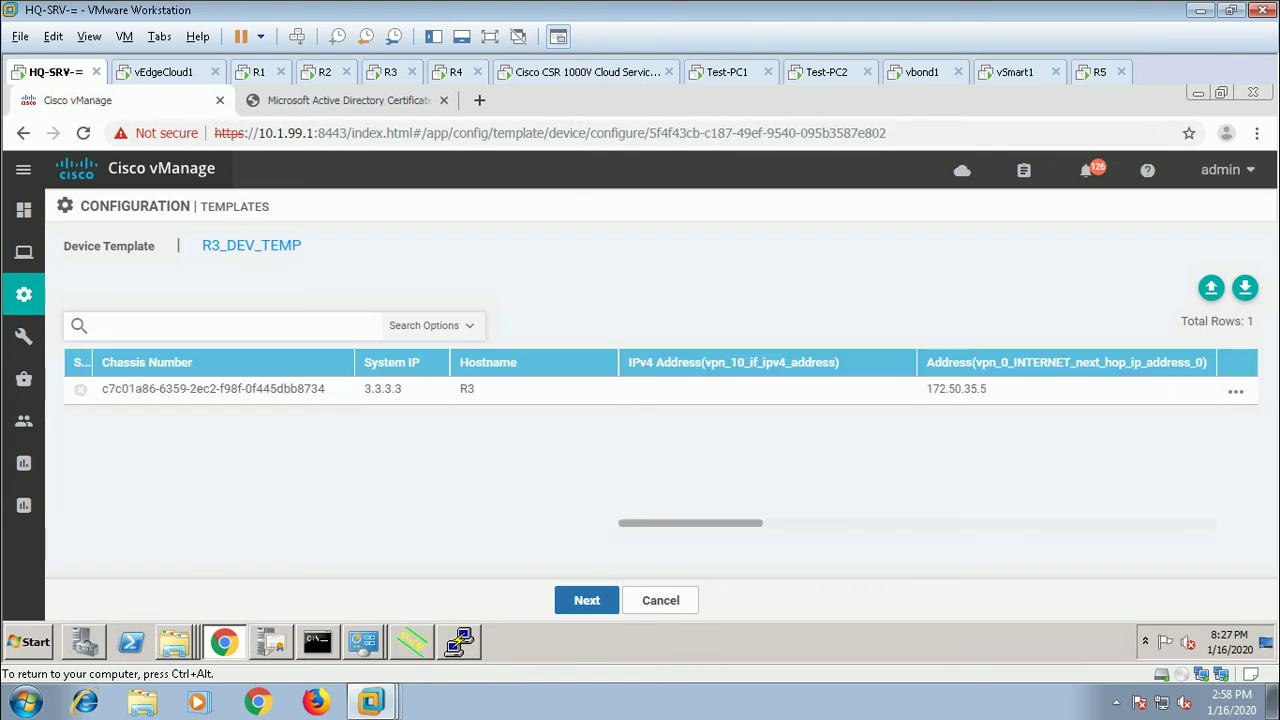
Step: Enter 172.18.30.3/24 as R3's vpn_10 IPv4 address
{"action": "left_click", "coordinate": [1177, 363]}
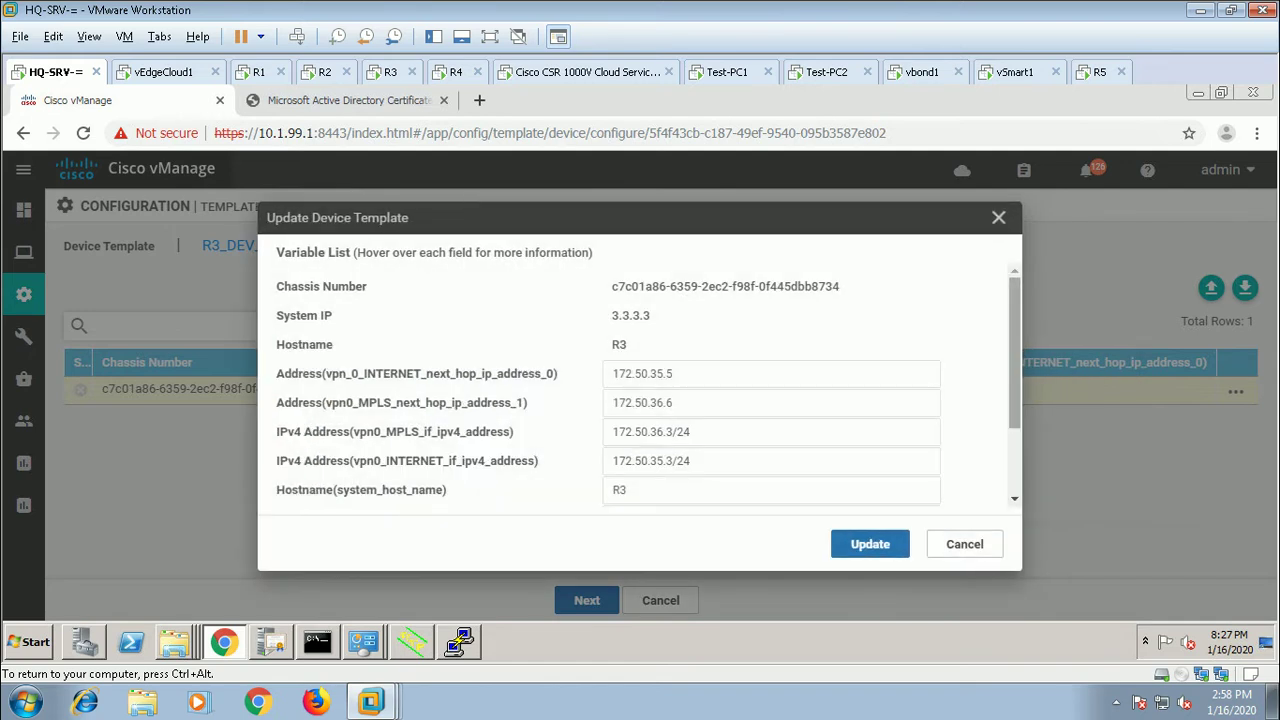
{"action": "scroll", "coordinate": [640, 390], "scroll_direction": "down", "scroll_amount": 2}
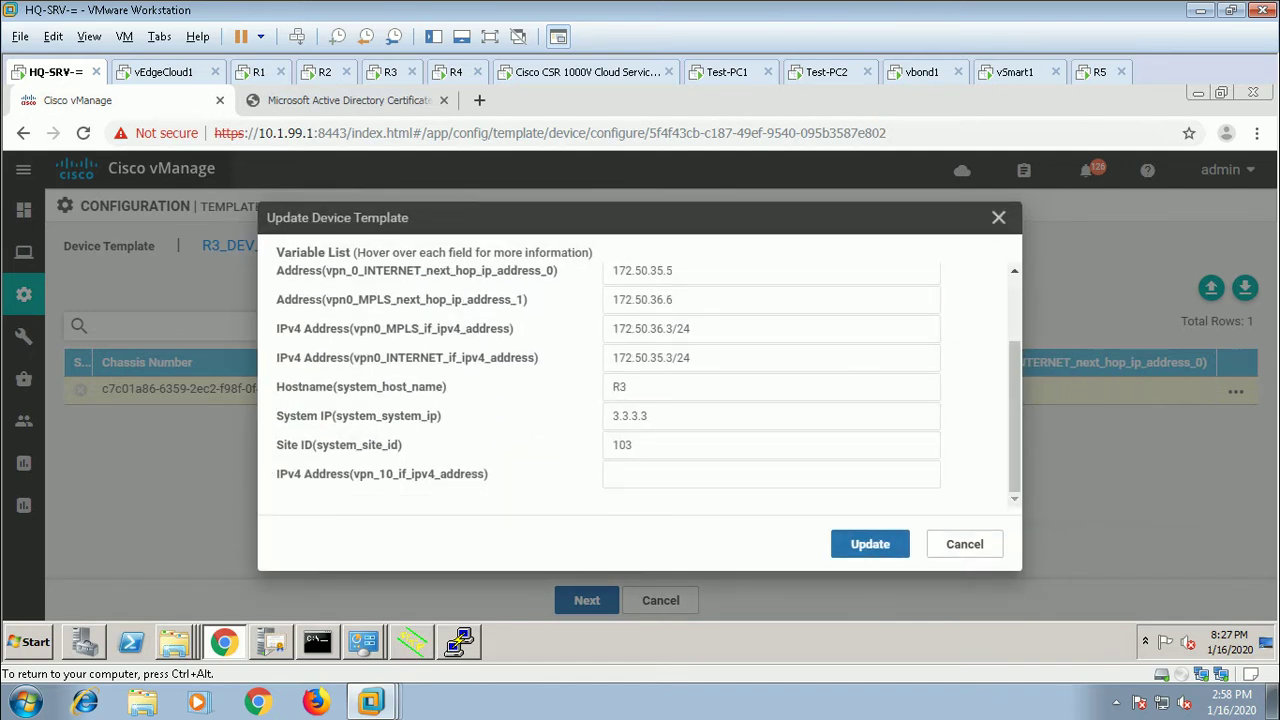
{"action": "left_click", "coordinate": [700, 474]}
{"action": "key", "text": "Down"}
{"action": "key", "text": "Return"}
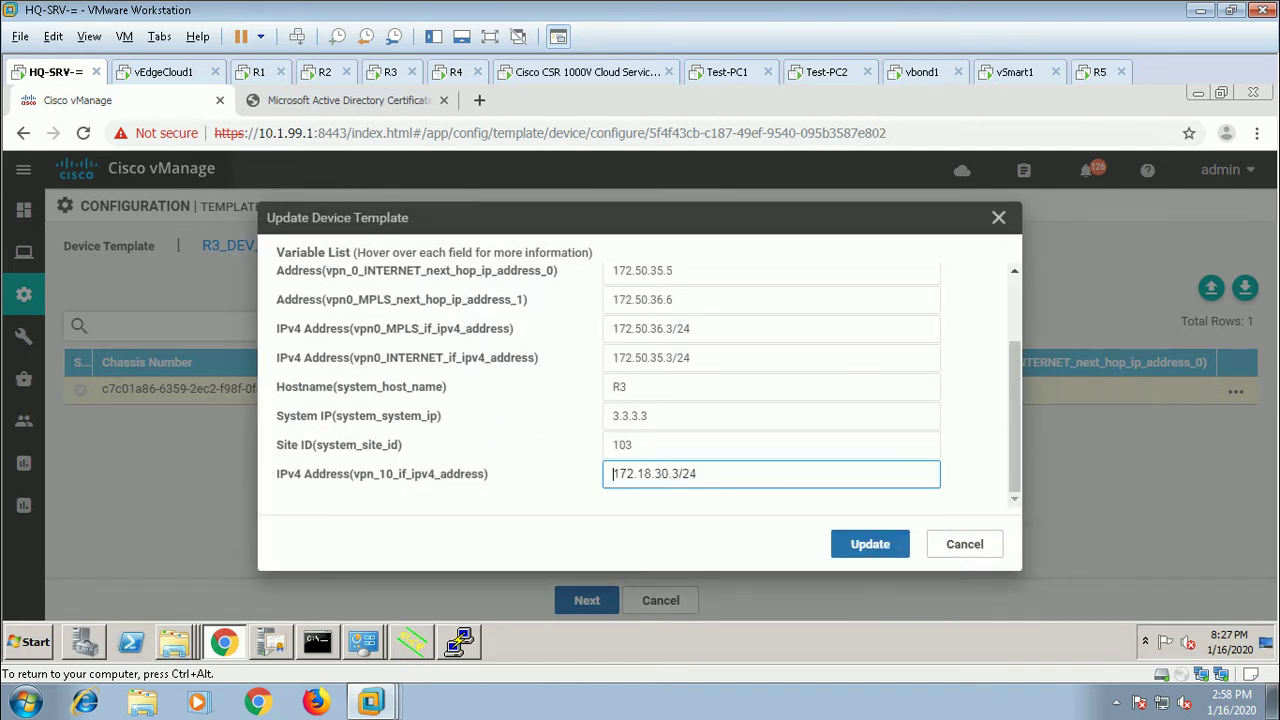
Step: Apply R3's variable values and push the updated template to R3
{"action": "key", "text": "Return"}
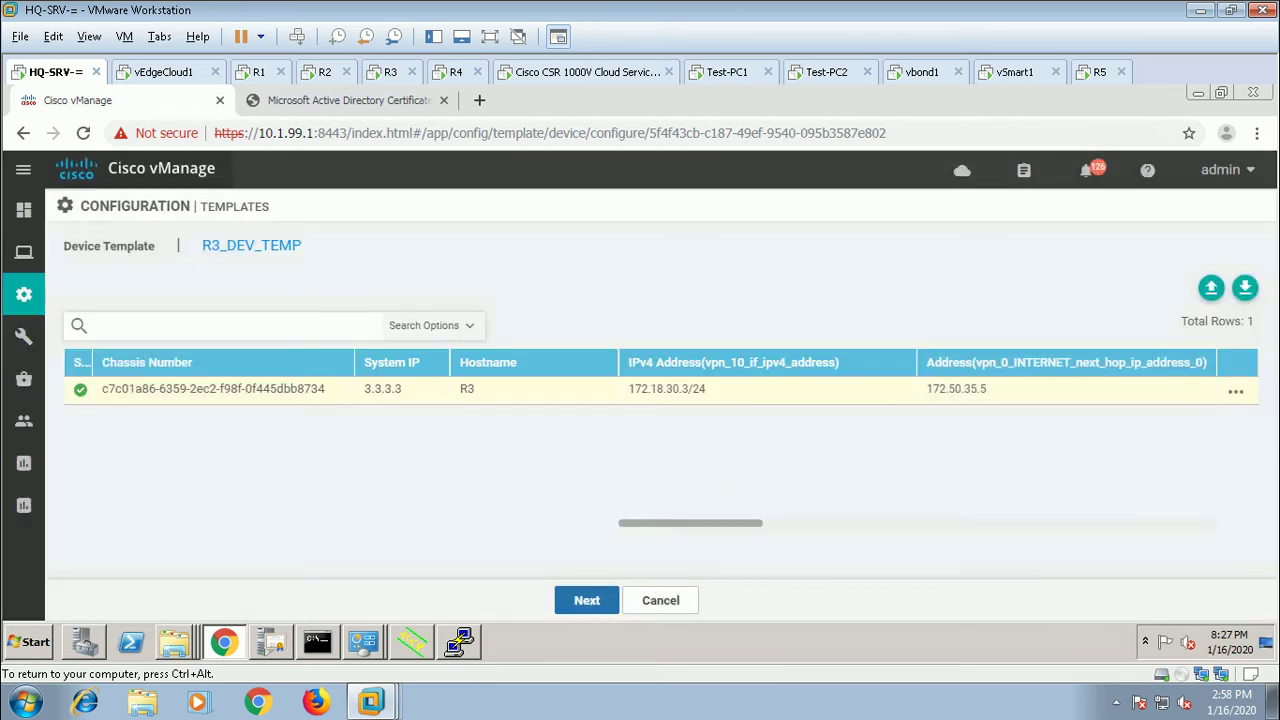
{"action": "key", "text": "Return"}
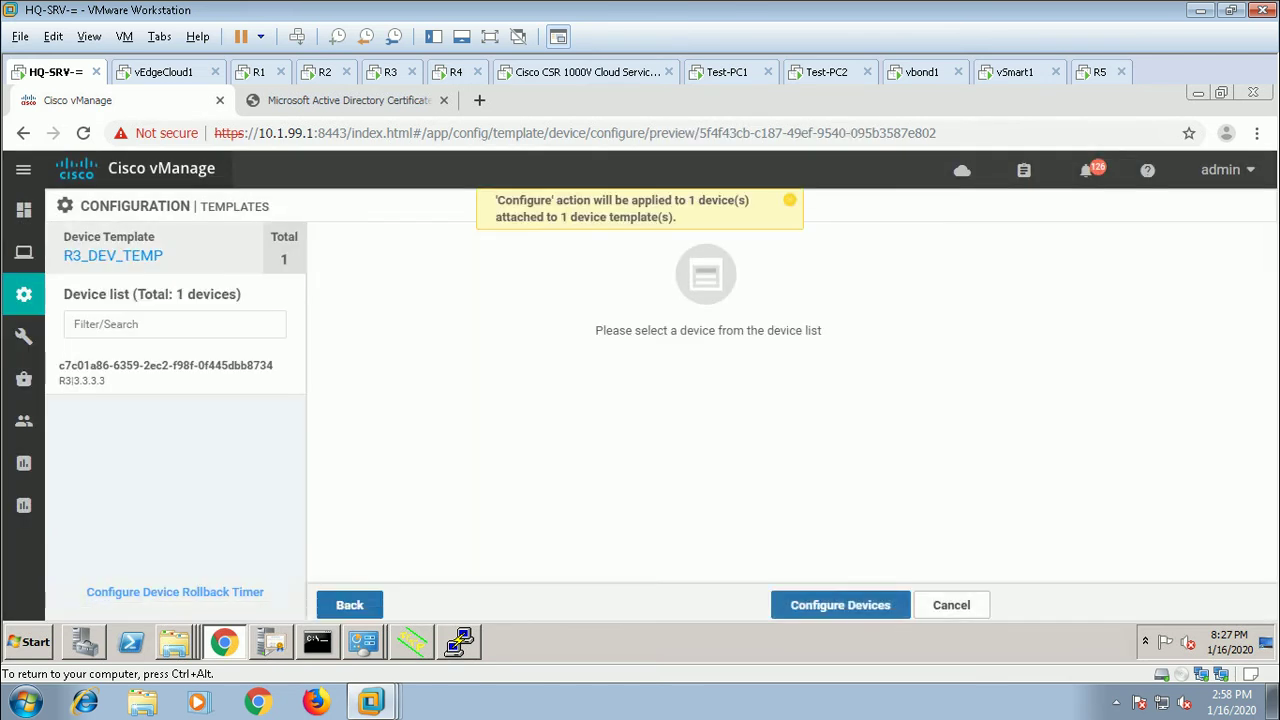
{"action": "key", "text": "Return"}
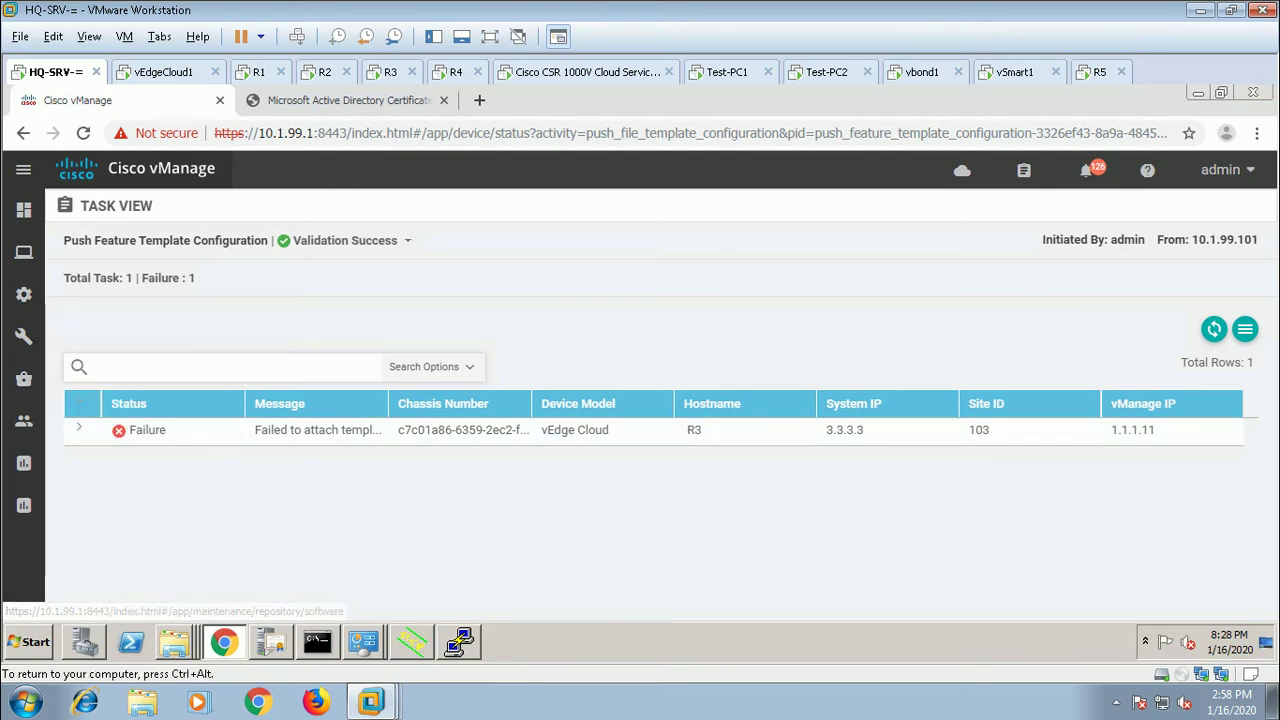
Step: Expand R3's failed push log and read the invalid source interface ge0/2 error for VPN 20
{"action": "left_click", "coordinate": [79, 428]}
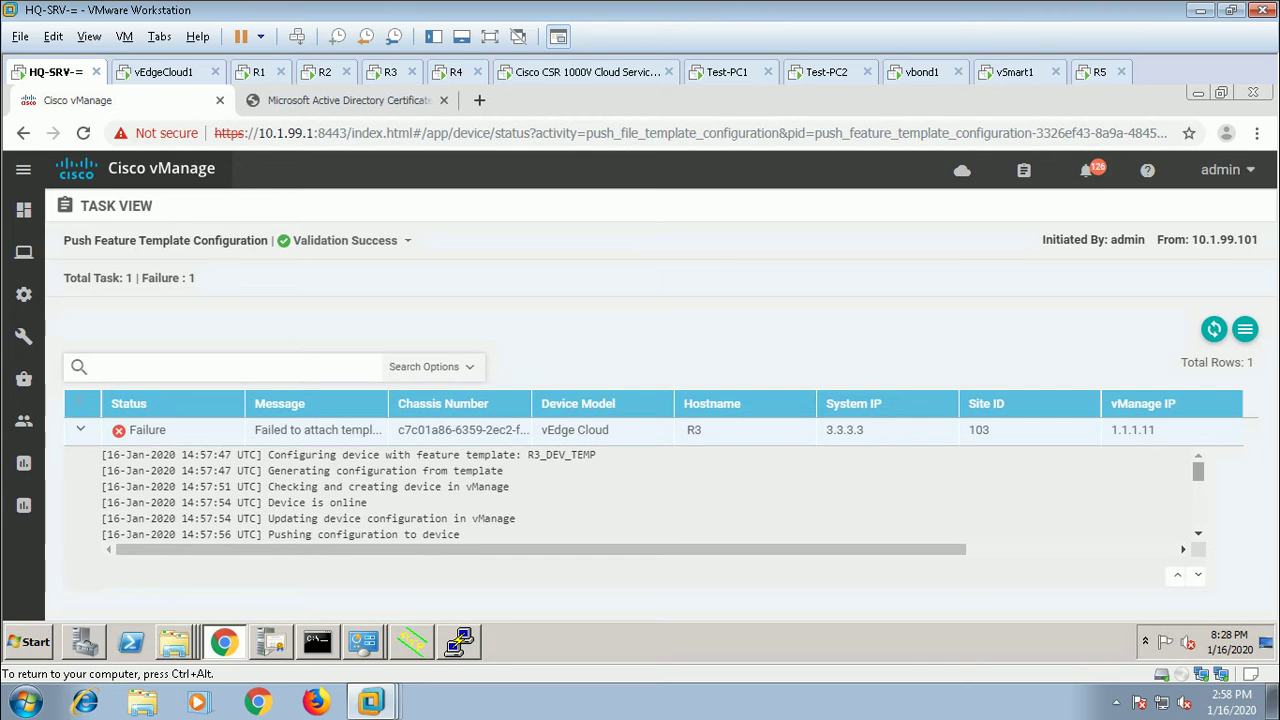
{"action": "scroll", "coordinate": [650, 495], "scroll_direction": "down", "scroll_amount": 3}
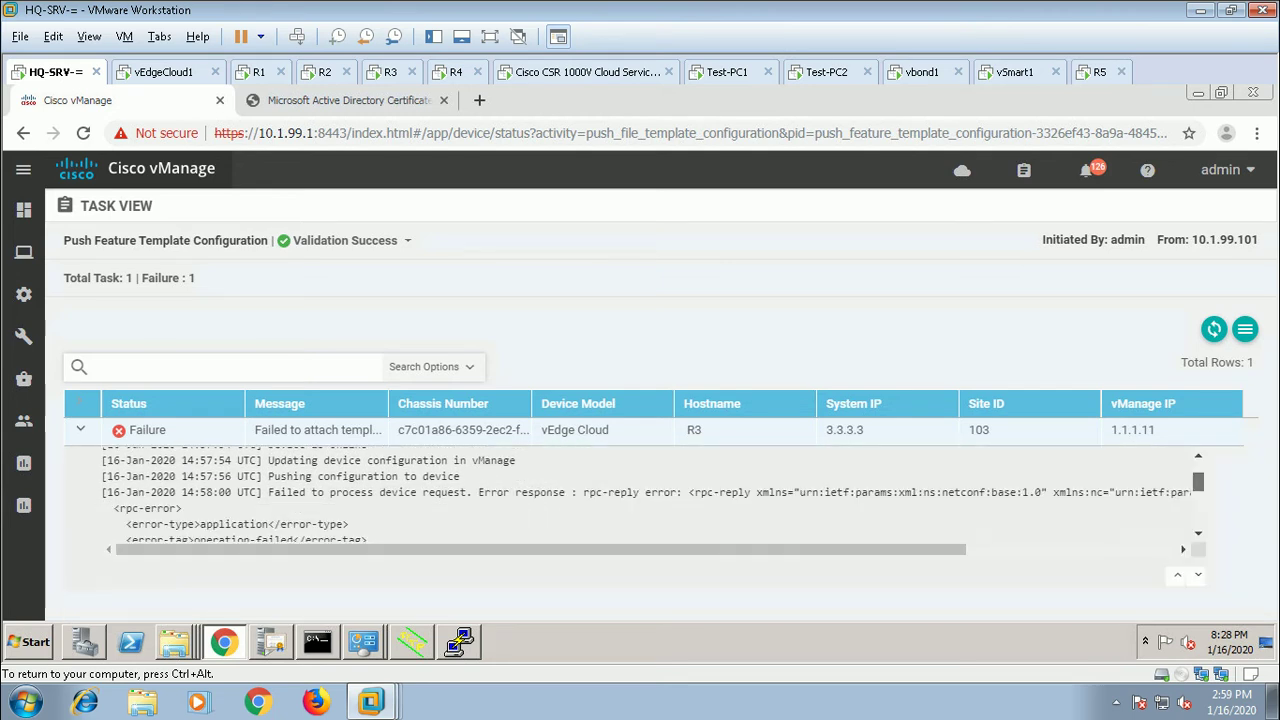
{"action": "scroll", "coordinate": [650, 495], "scroll_direction": "down", "scroll_amount": 5}
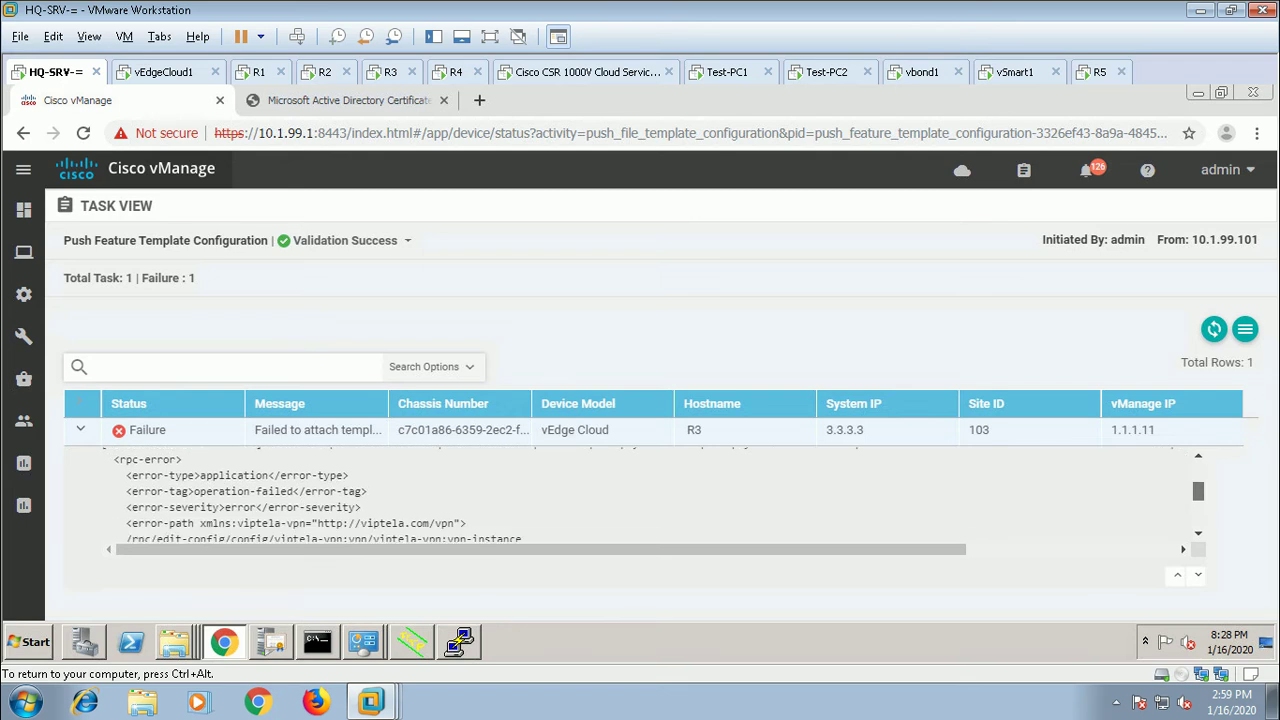
{"action": "scroll", "coordinate": [650, 495], "scroll_direction": "down", "scroll_amount": 1}
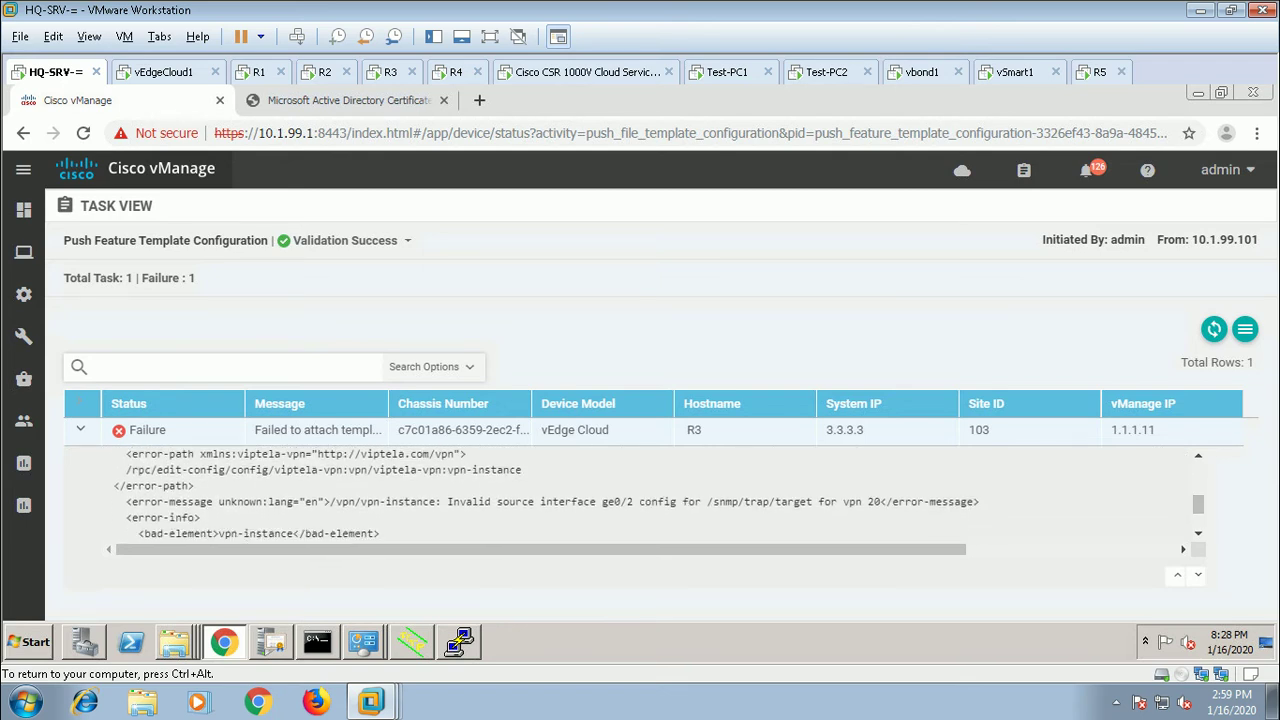
{"action": "mouse_move", "coordinate": [24, 300]}
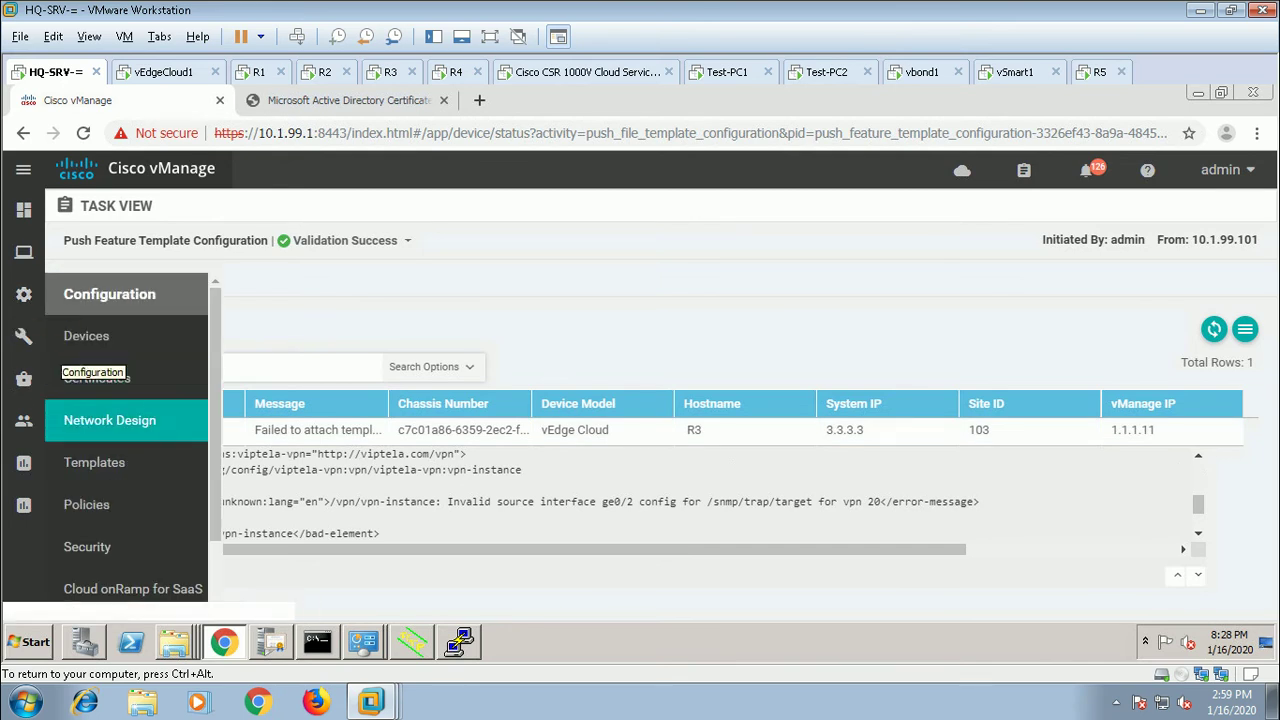
Step: Reopen R3_DEV_TEMP for editing and set logging to Factory_Default_Logging_Template
{"action": "left_click", "coordinate": [94, 462]}
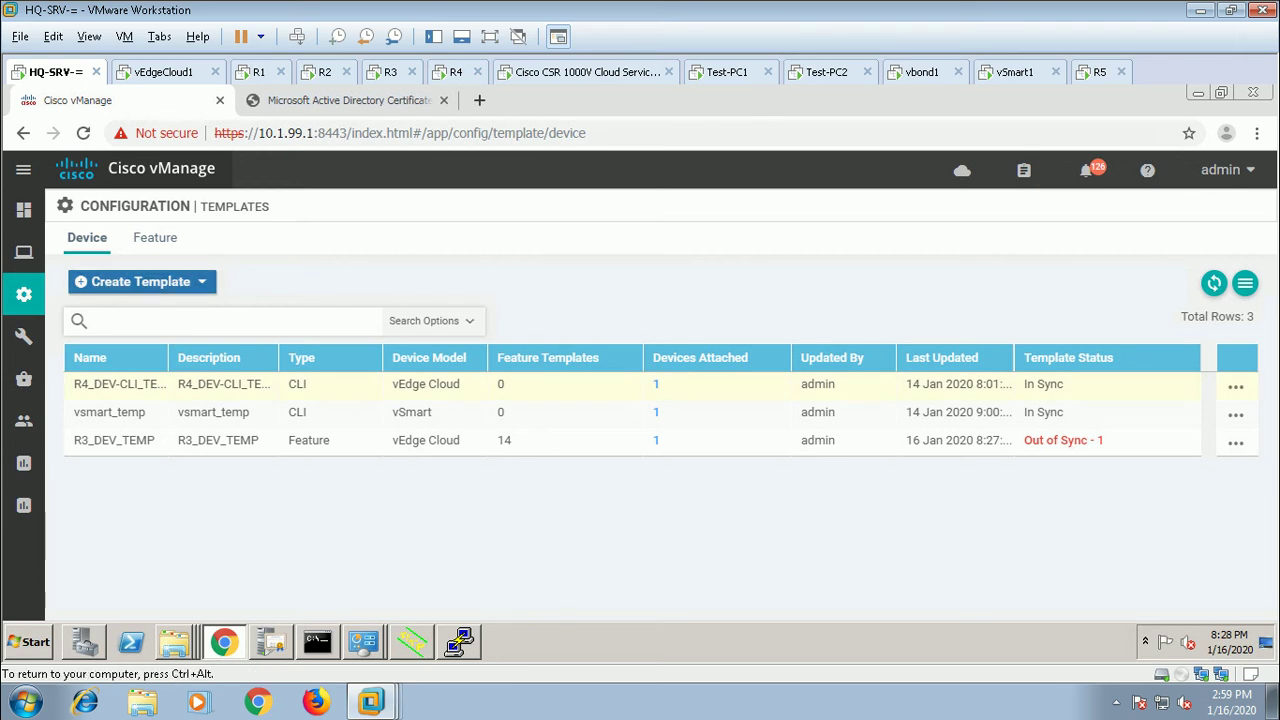
{"action": "left_click", "coordinate": [1236, 443]}
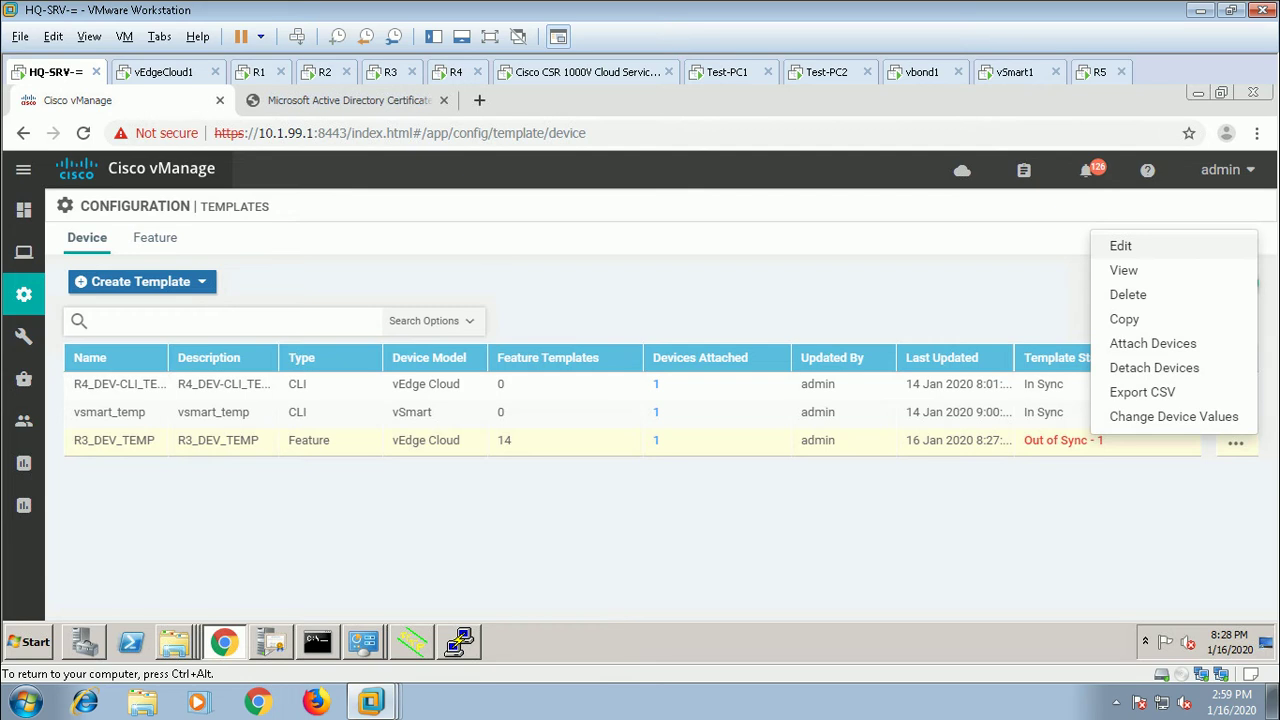
{"action": "left_click", "coordinate": [1120, 245]}
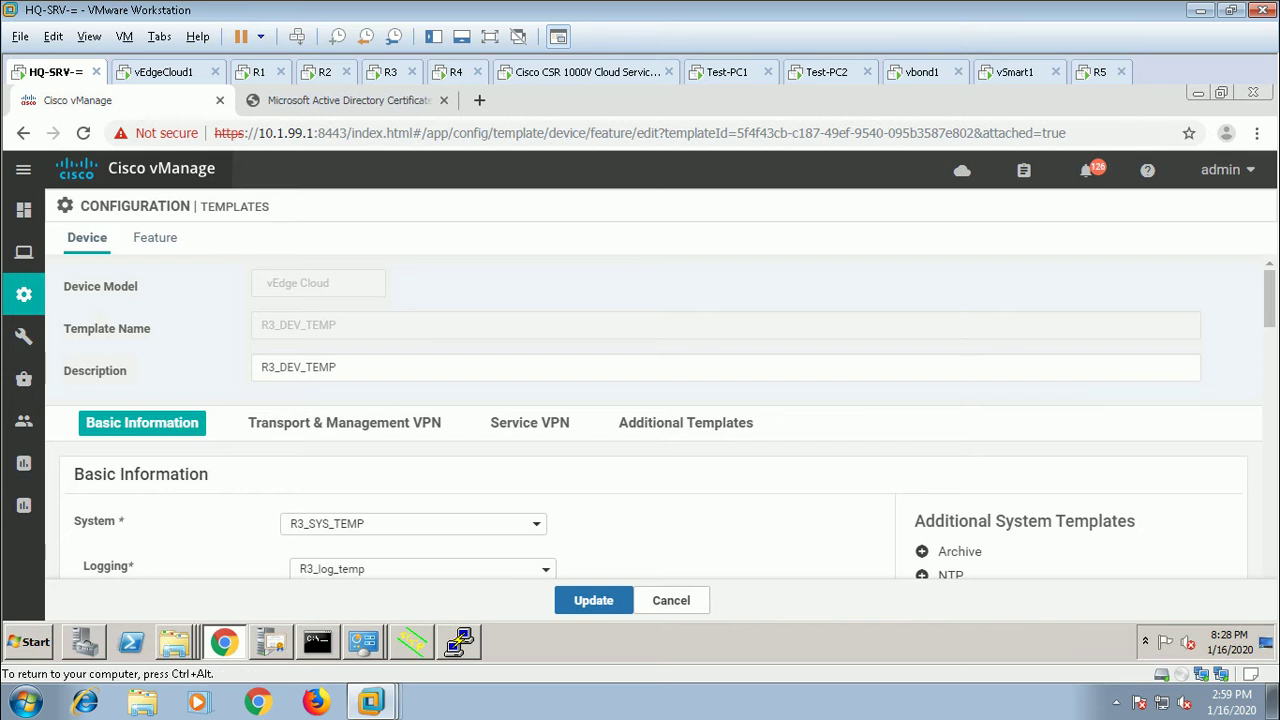
{"action": "scroll", "coordinate": [660, 423], "scroll_direction": "down", "scroll_amount": 1}
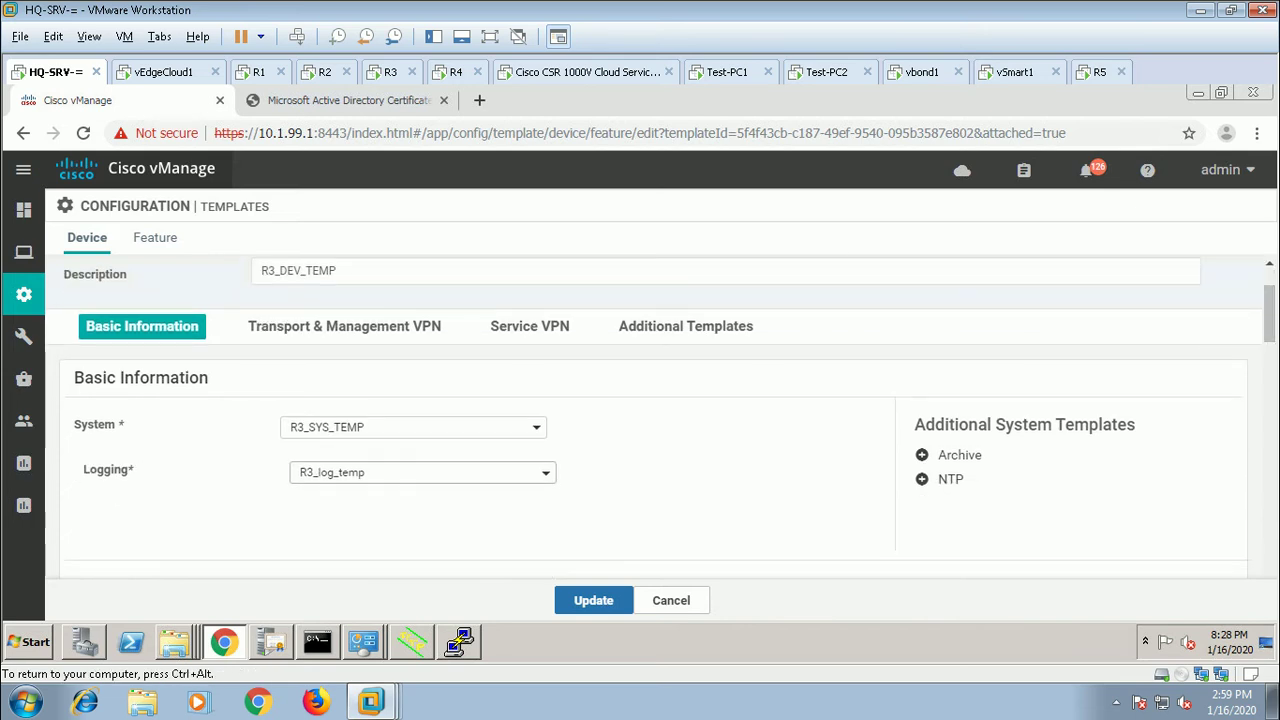
{"action": "left_click", "coordinate": [422, 472]}
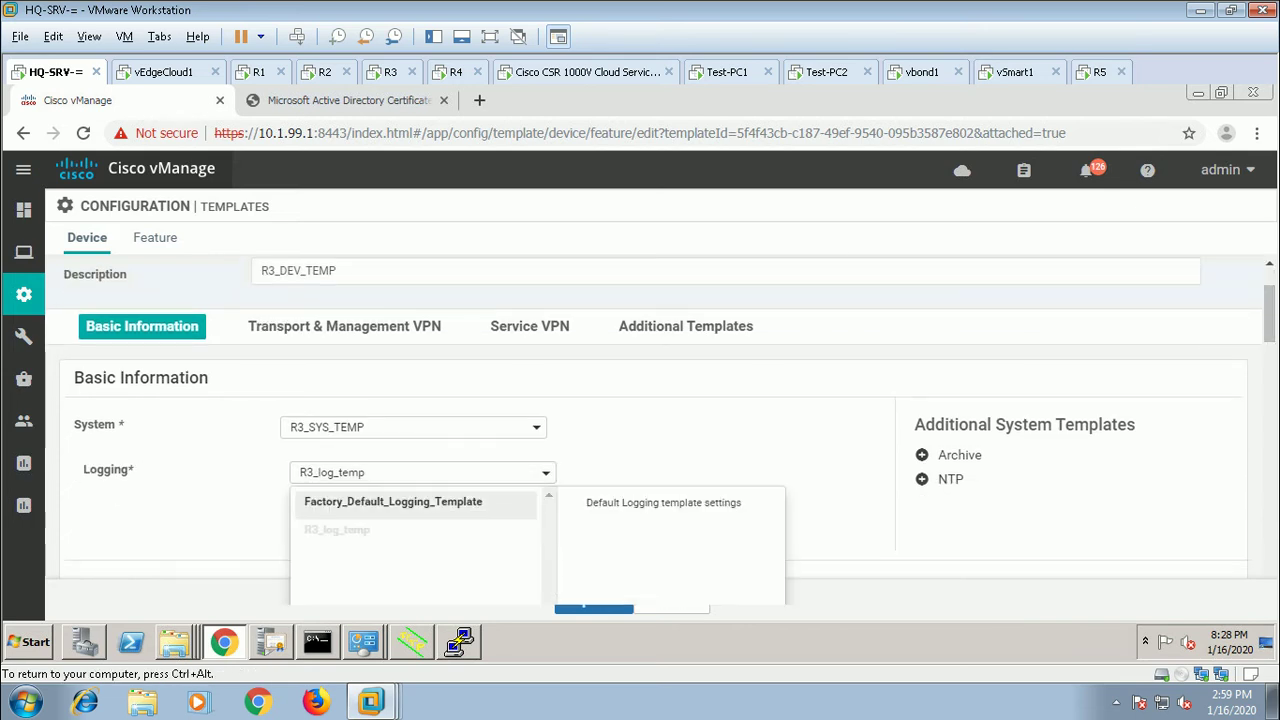
{"action": "left_click", "coordinate": [400, 500]}
Step: Set the SNMP and Security Policy templates to None and save the device template
{"action": "scroll", "coordinate": [660, 417], "scroll_direction": "down", "scroll_amount": 5}
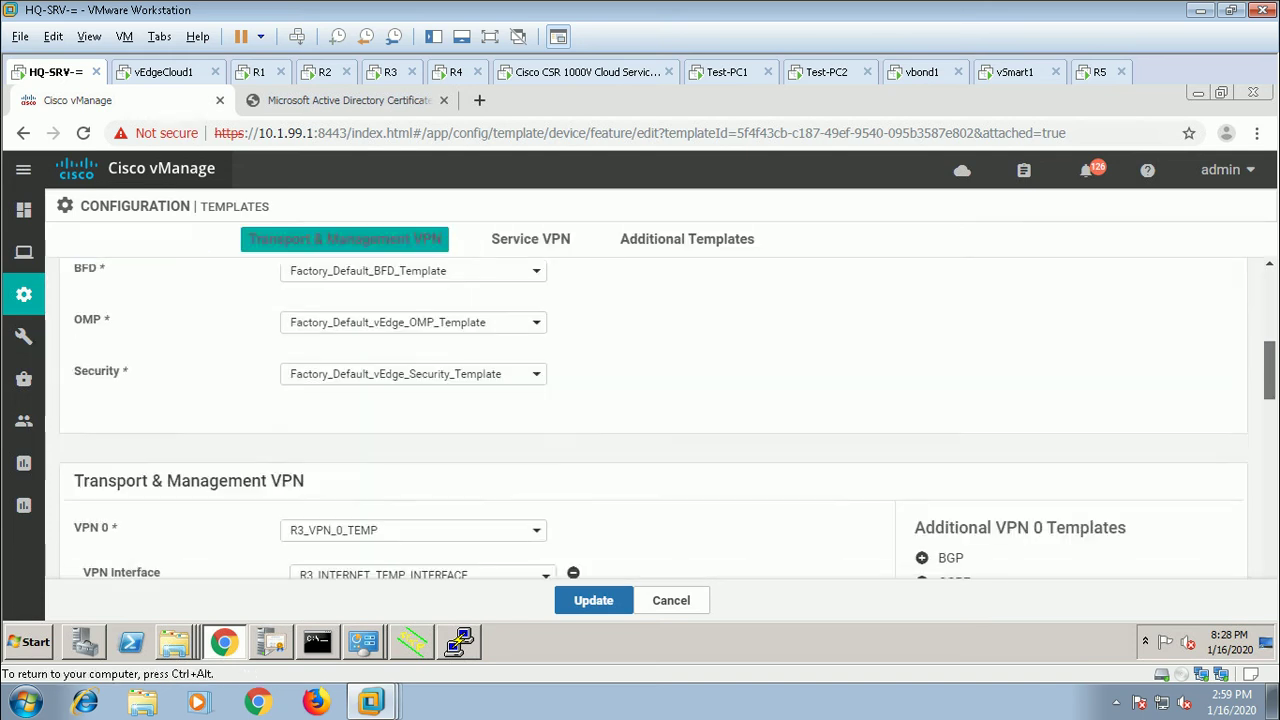
{"action": "scroll", "coordinate": [650, 417], "scroll_direction": "down", "scroll_amount": 7}
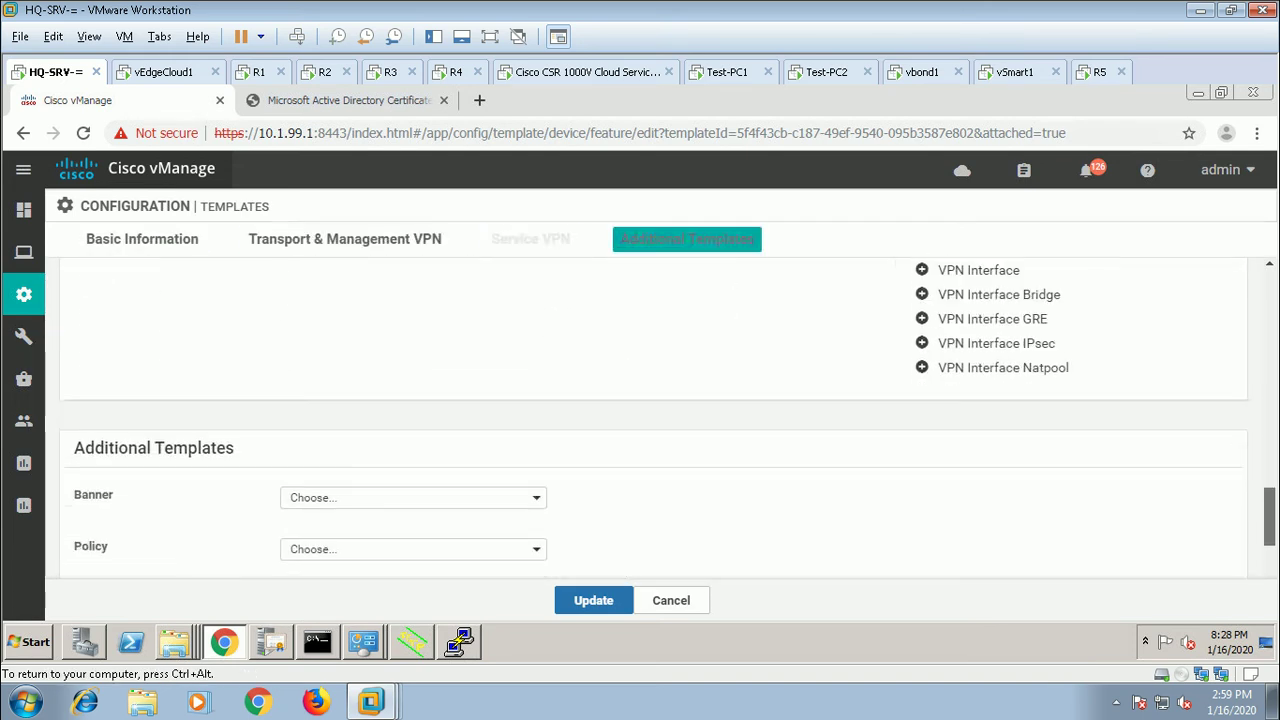
{"action": "scroll", "coordinate": [650, 417], "scroll_direction": "down", "scroll_amount": 1}
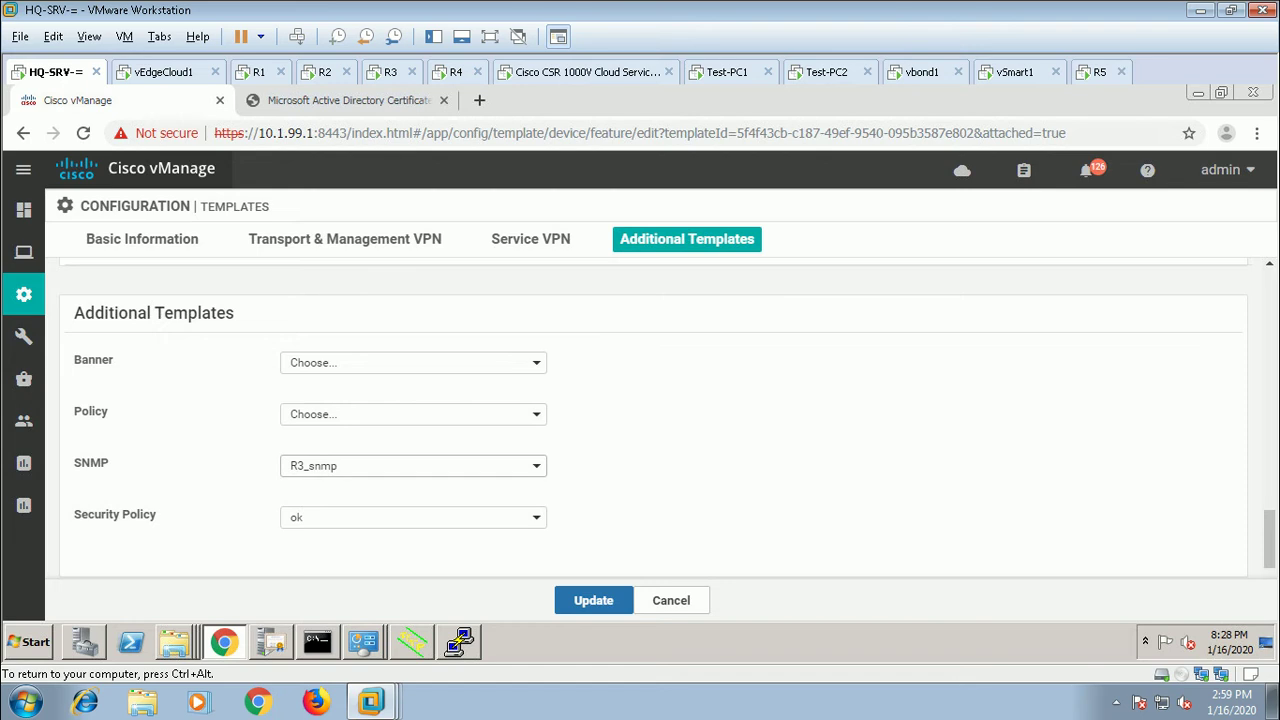
{"action": "left_click", "coordinate": [413, 465]}
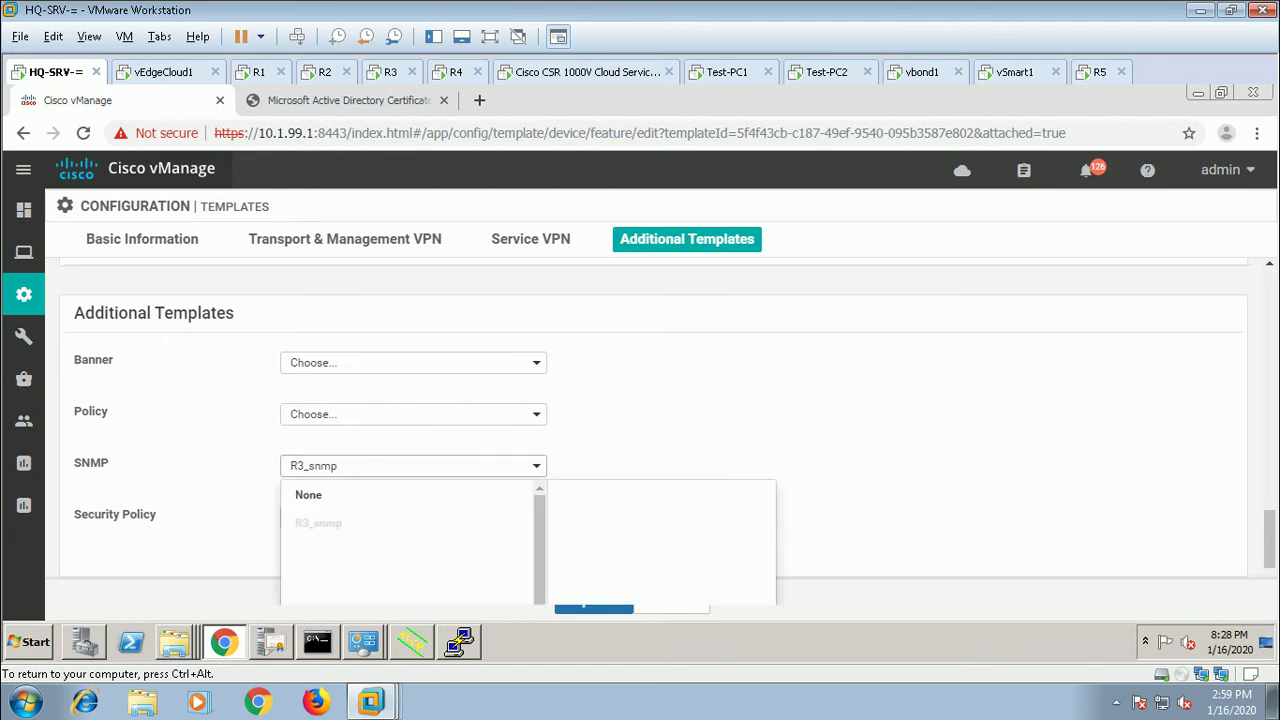
{"action": "left_click", "coordinate": [300, 495]}
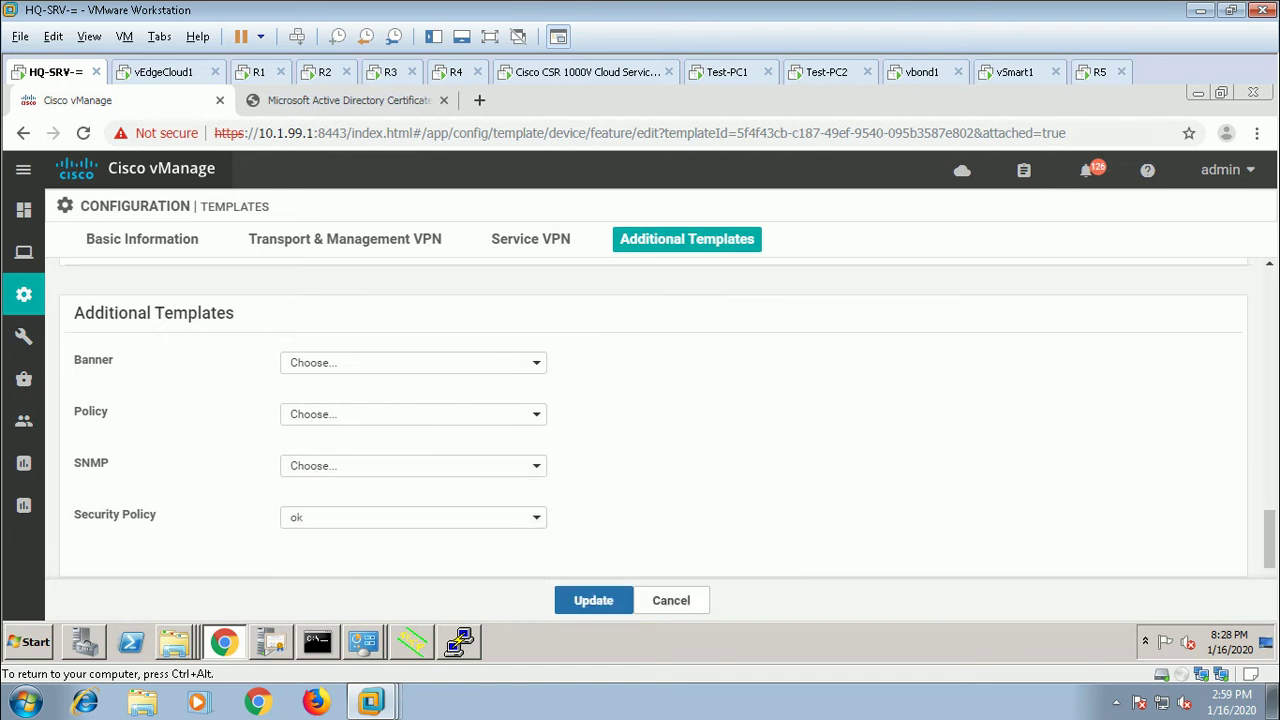
{"action": "left_click", "coordinate": [413, 517]}
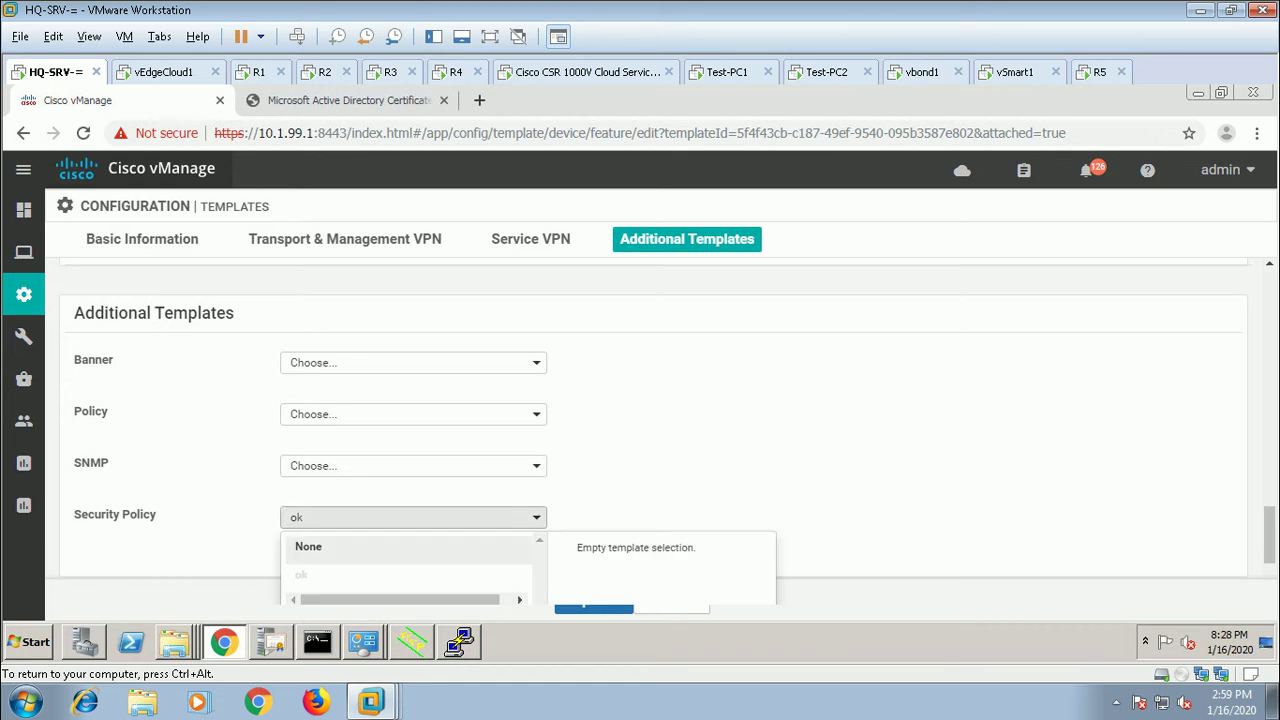
{"action": "left_click", "coordinate": [308, 546]}
{"action": "left_click", "coordinate": [594, 600]}
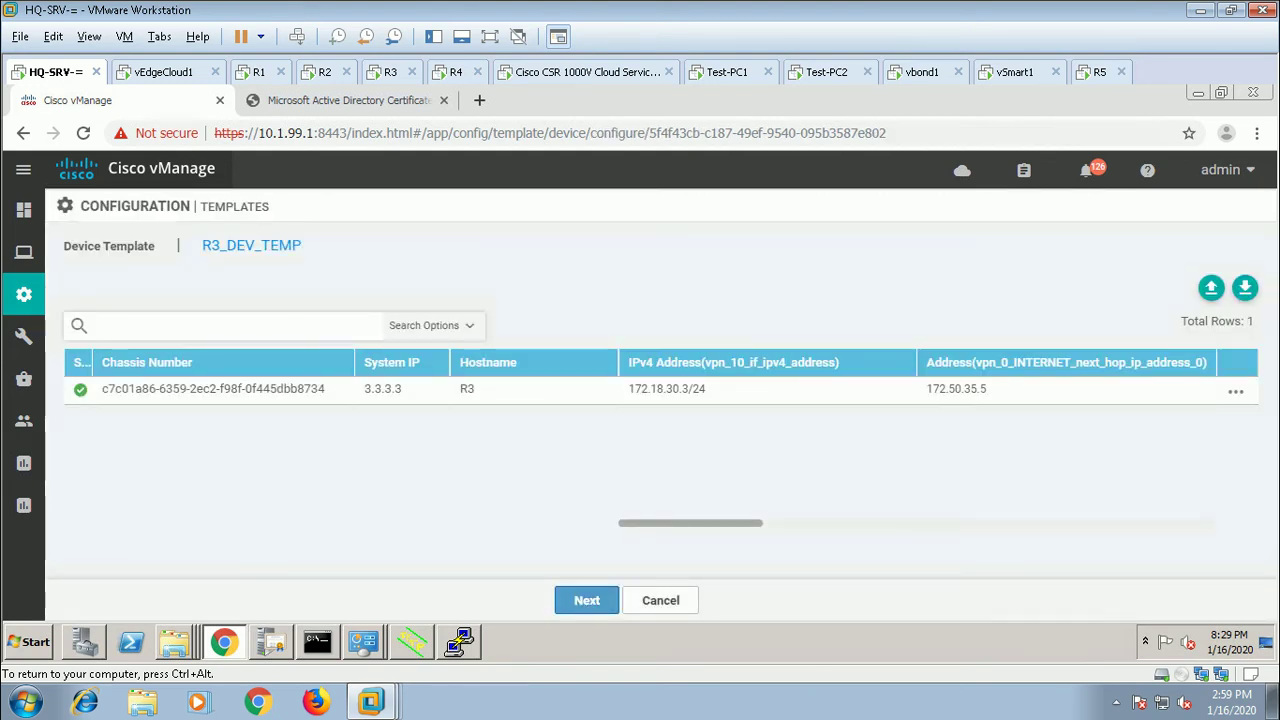
Step: Push the R3_DEV_TEMP configuration to R3 and wait for the task to report Success
{"action": "left_click", "coordinate": [587, 600]}
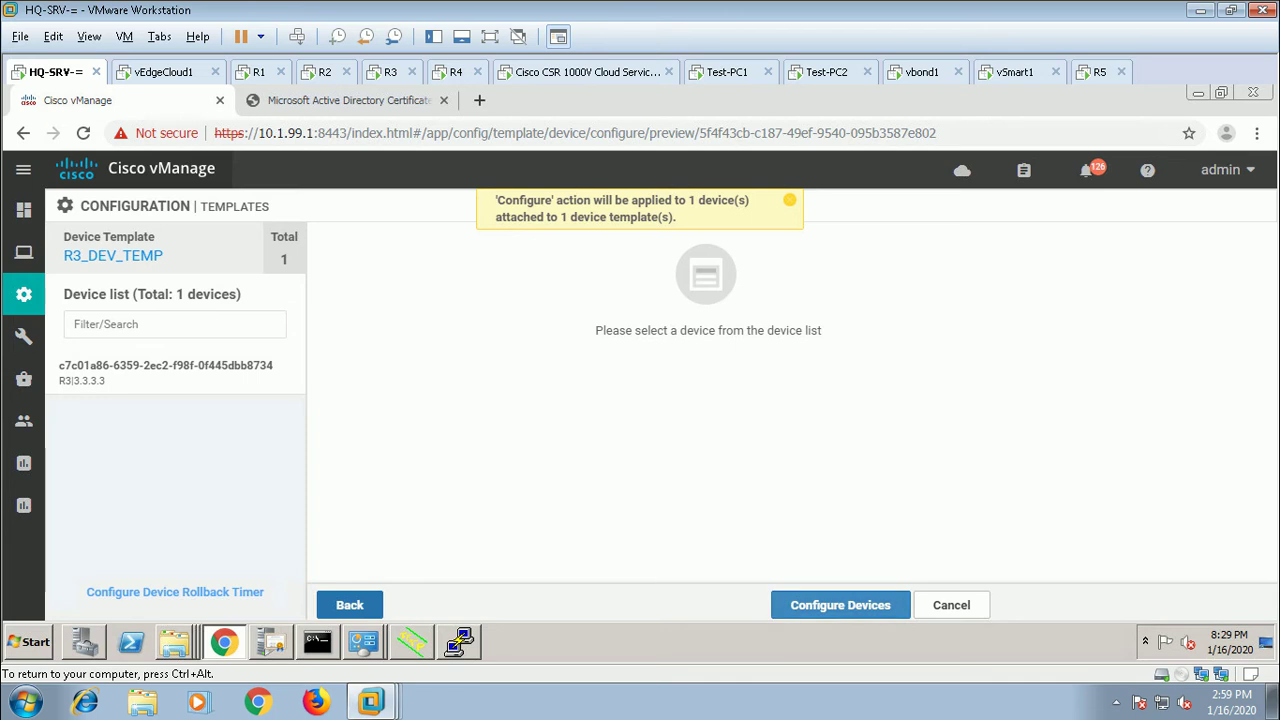
{"action": "left_click", "coordinate": [840, 605]}
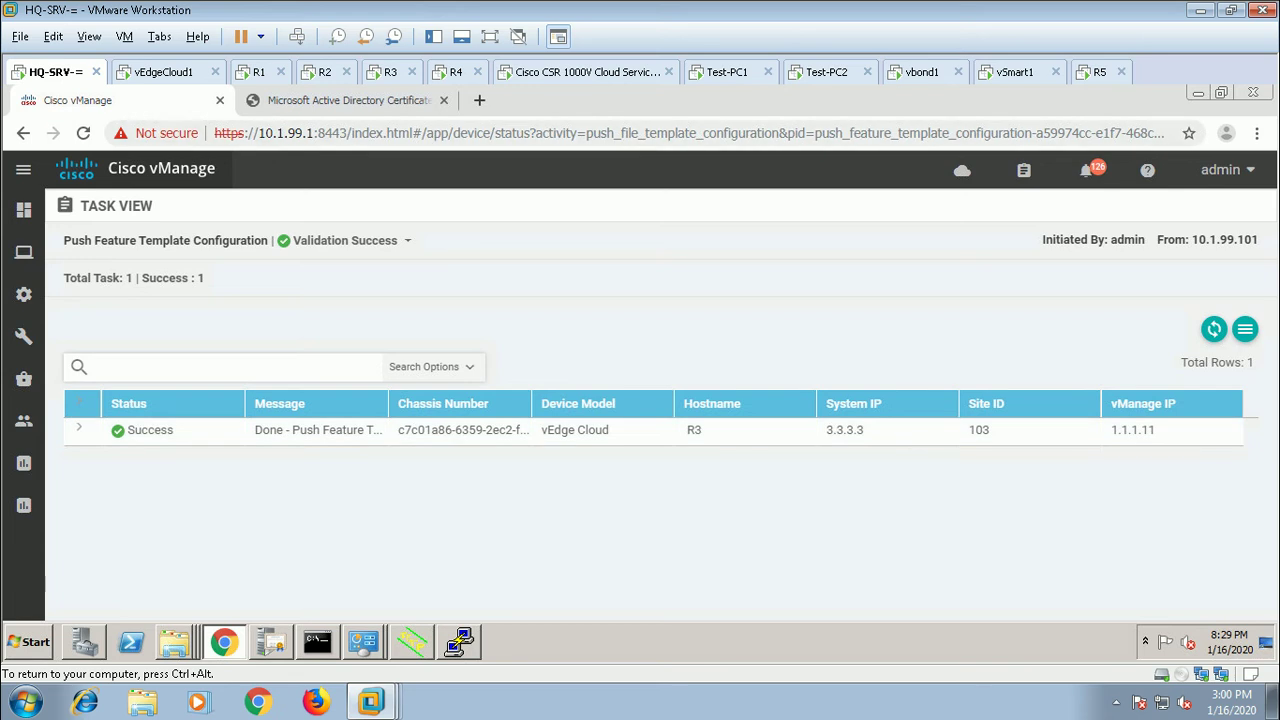
{"action": "mouse_move", "coordinate": [24, 294]}
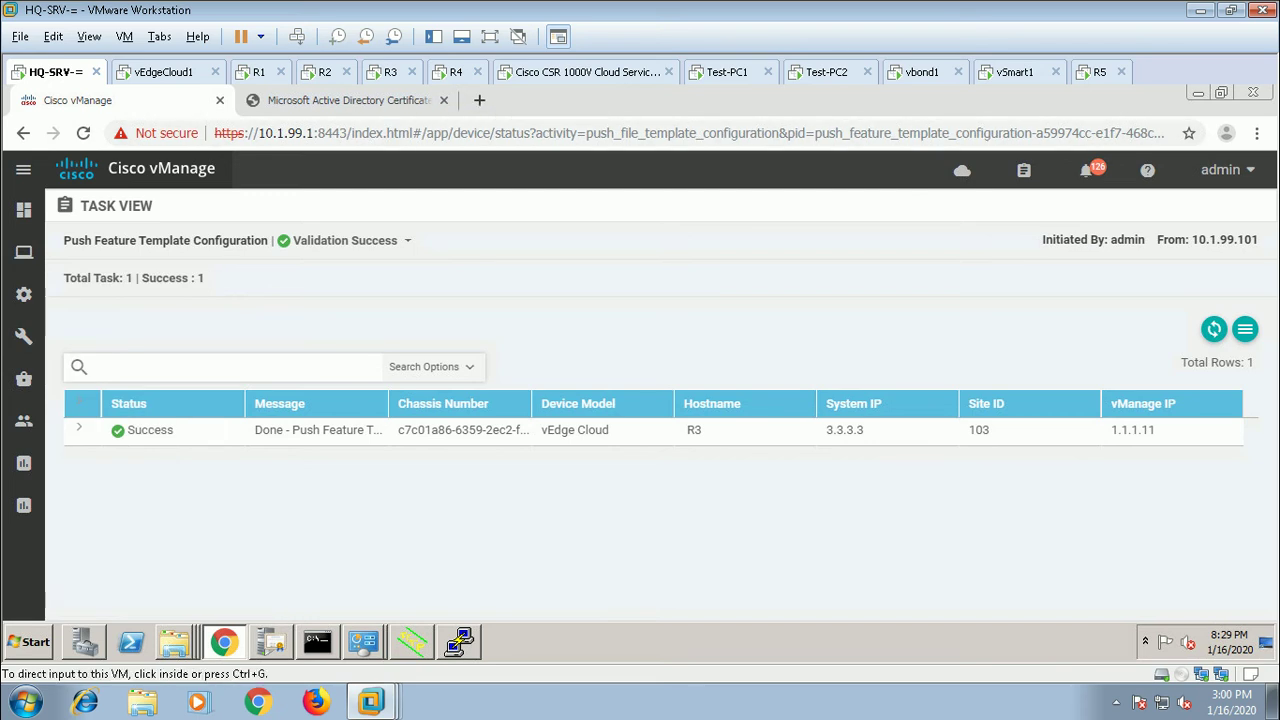
{"action": "left_click", "coordinate": [727, 72]}
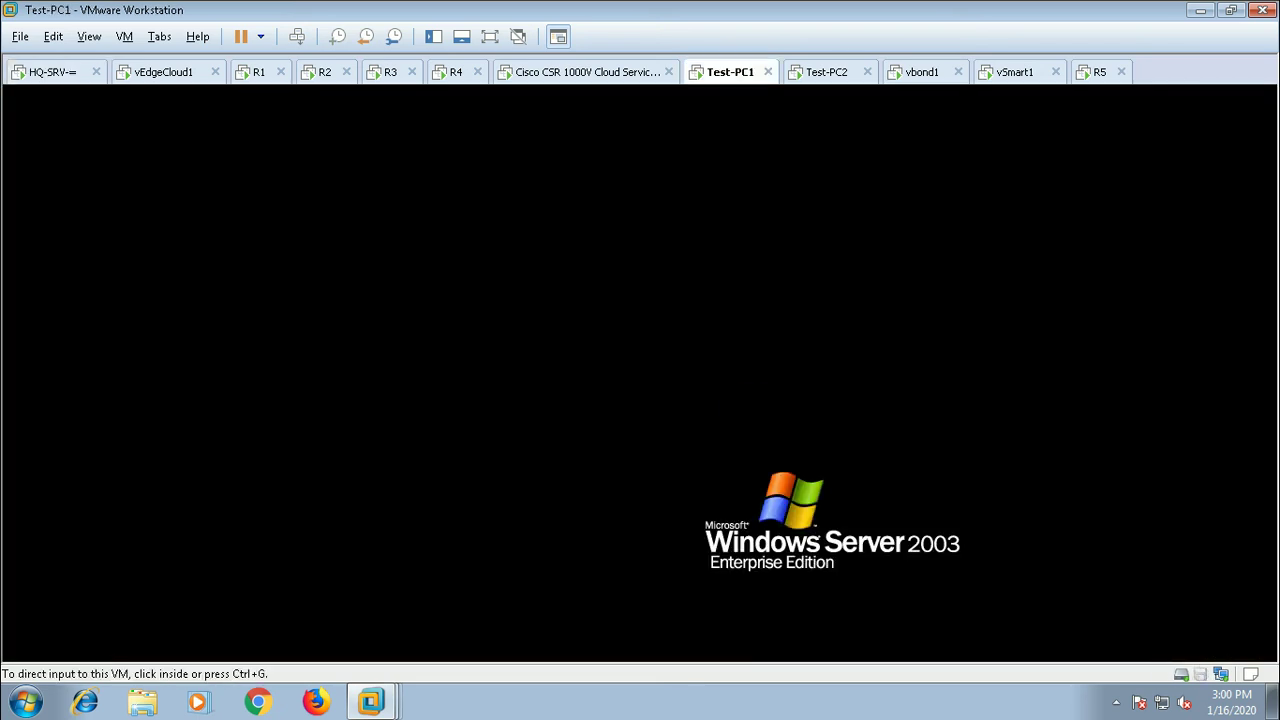
Step: Unlock Test-PC1 with Ctrl+Alt+Del and the account password, then close the shared-drive window
{"action": "right_click", "coordinate": [729, 76]}
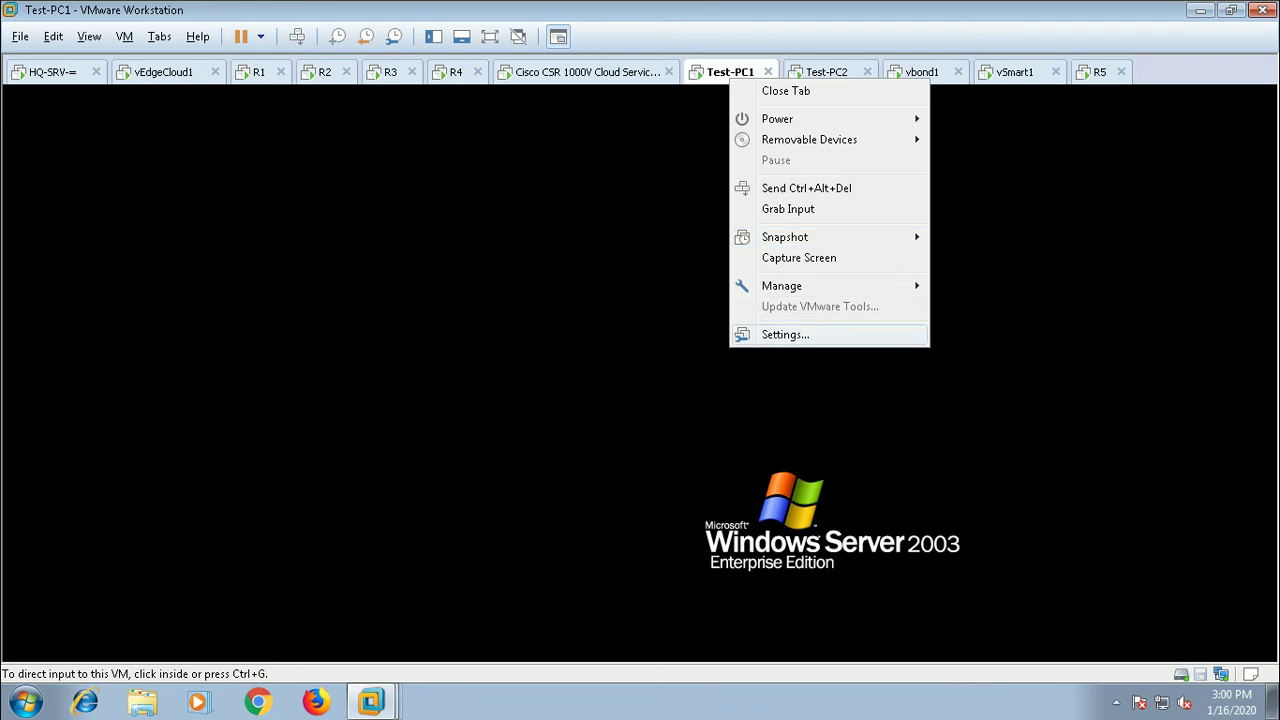
{"action": "left_click", "coordinate": [785, 334]}
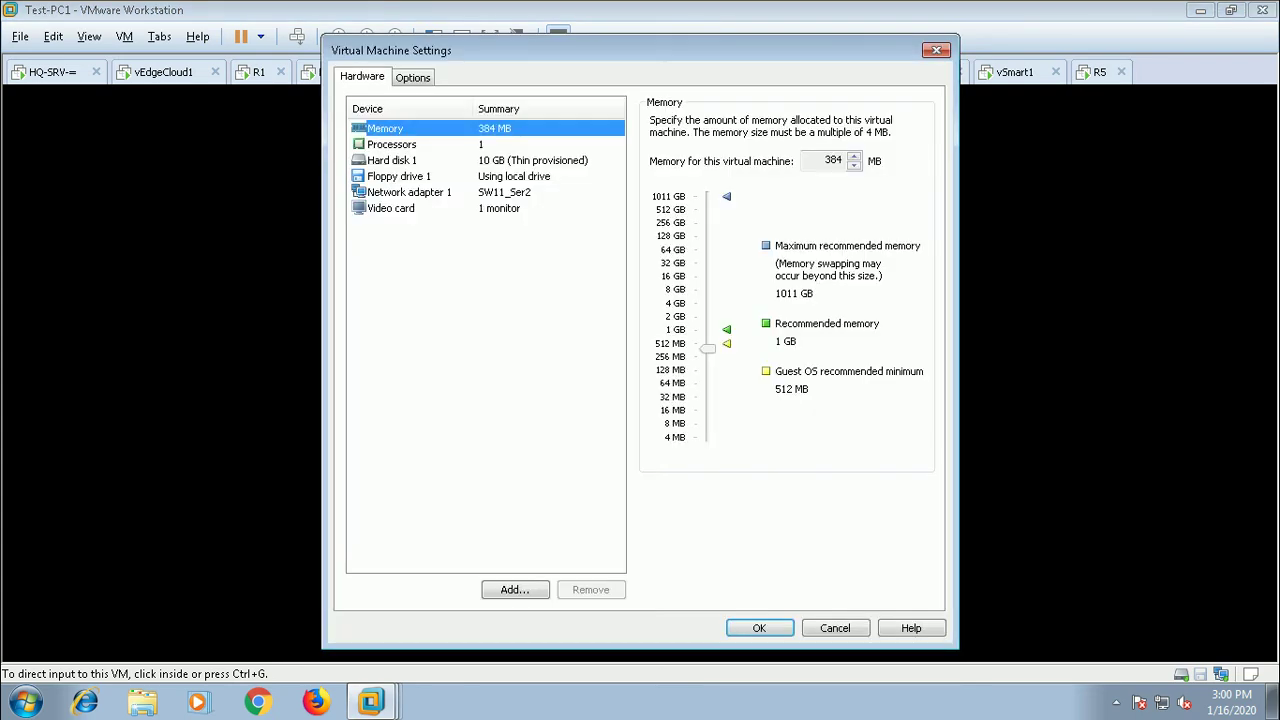
{"action": "key", "text": "Escape"}
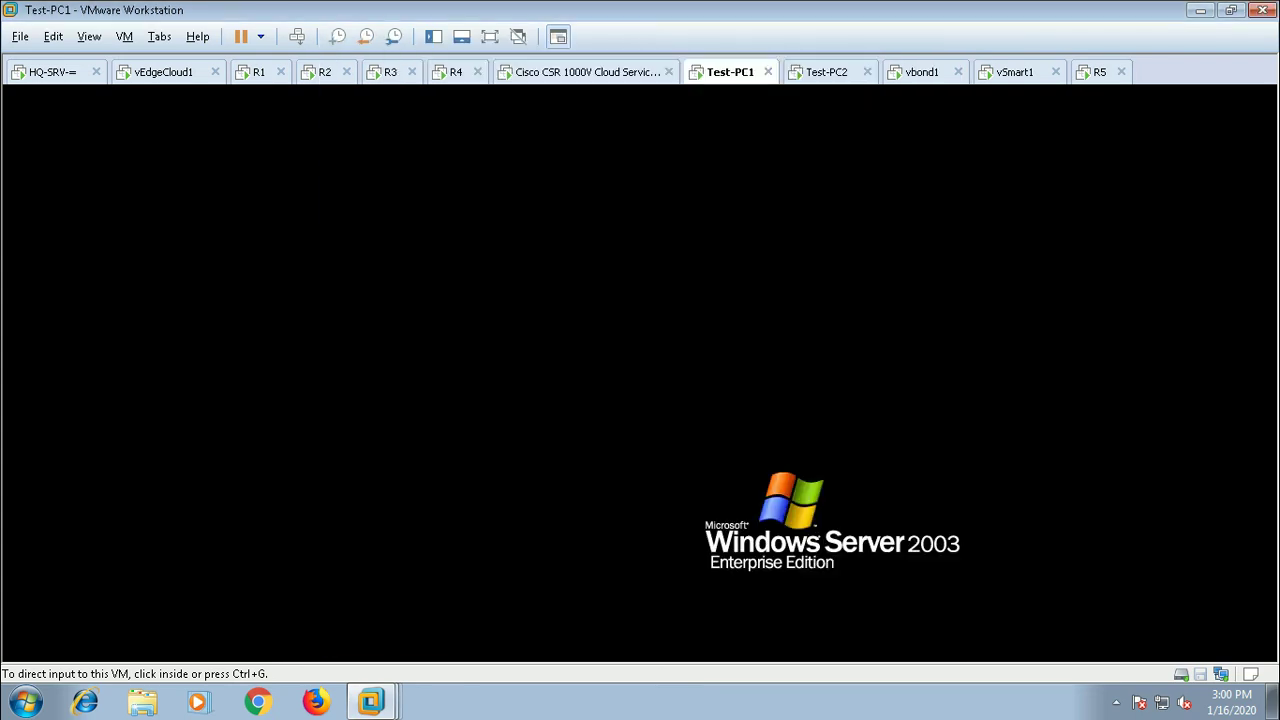
{"action": "right_click", "coordinate": [730, 72]}
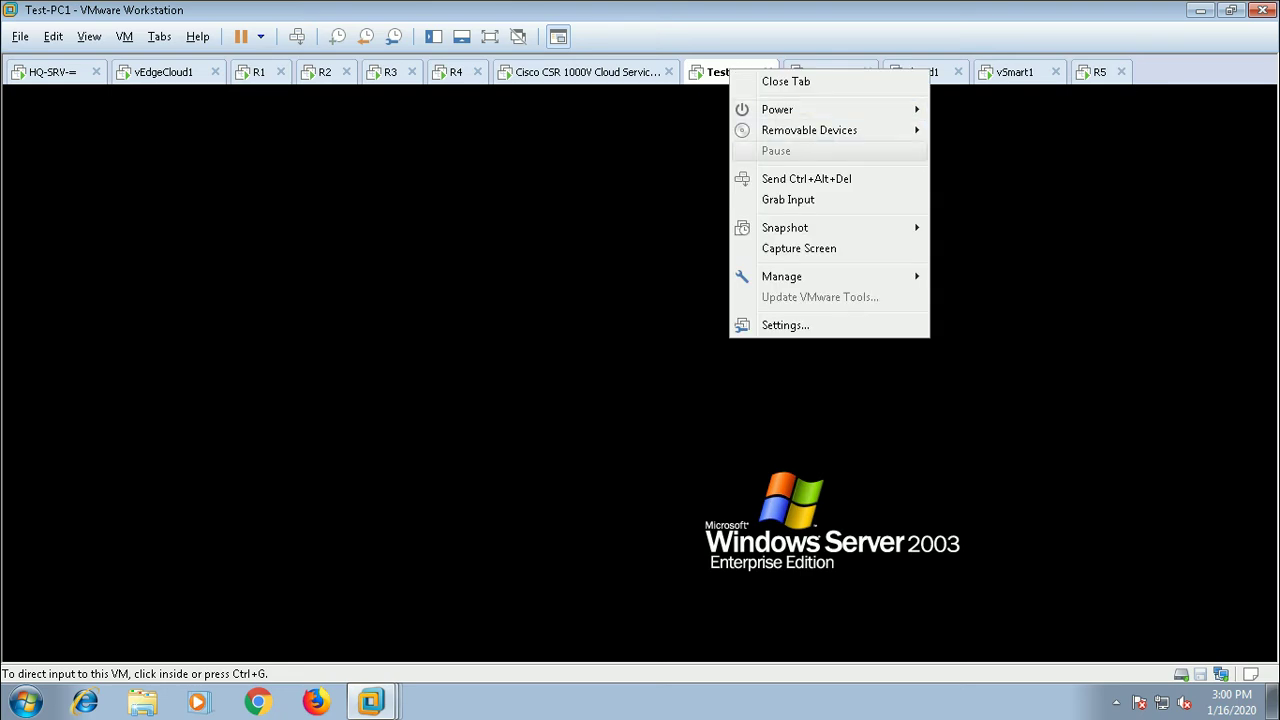
{"action": "left_click", "coordinate": [780, 178]}
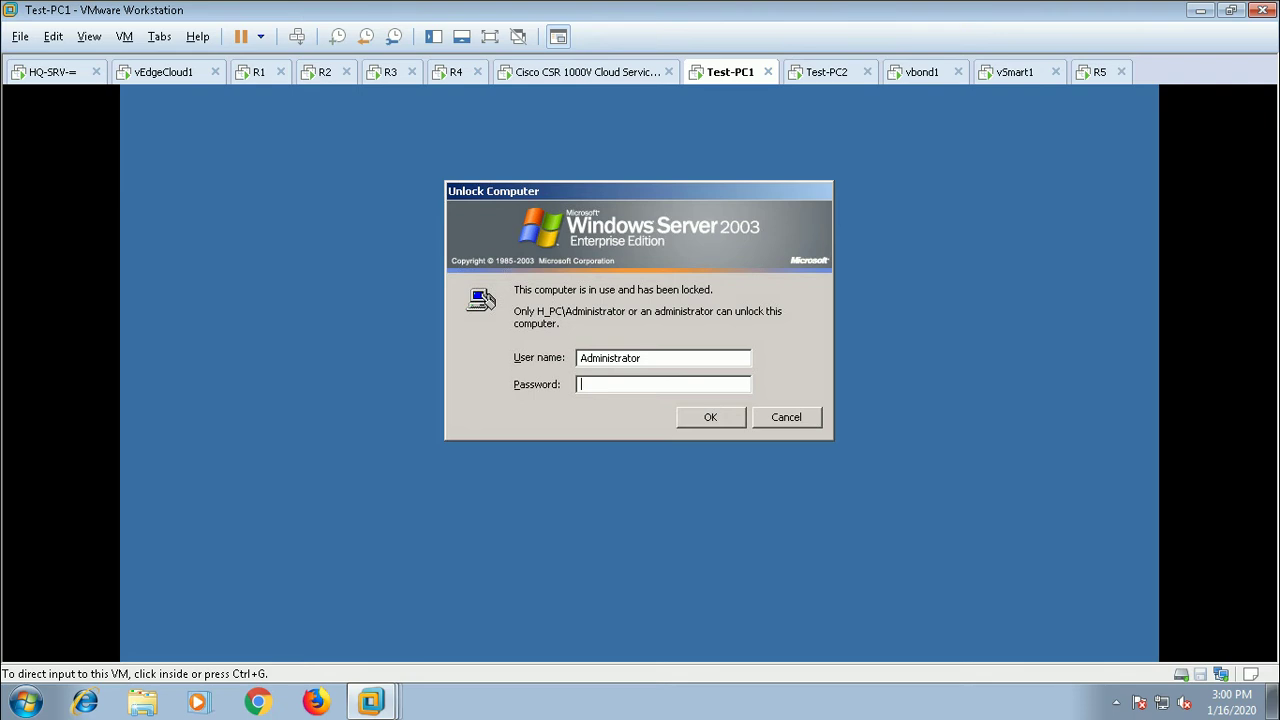
{"action": "key", "text": "ctrl+g"}
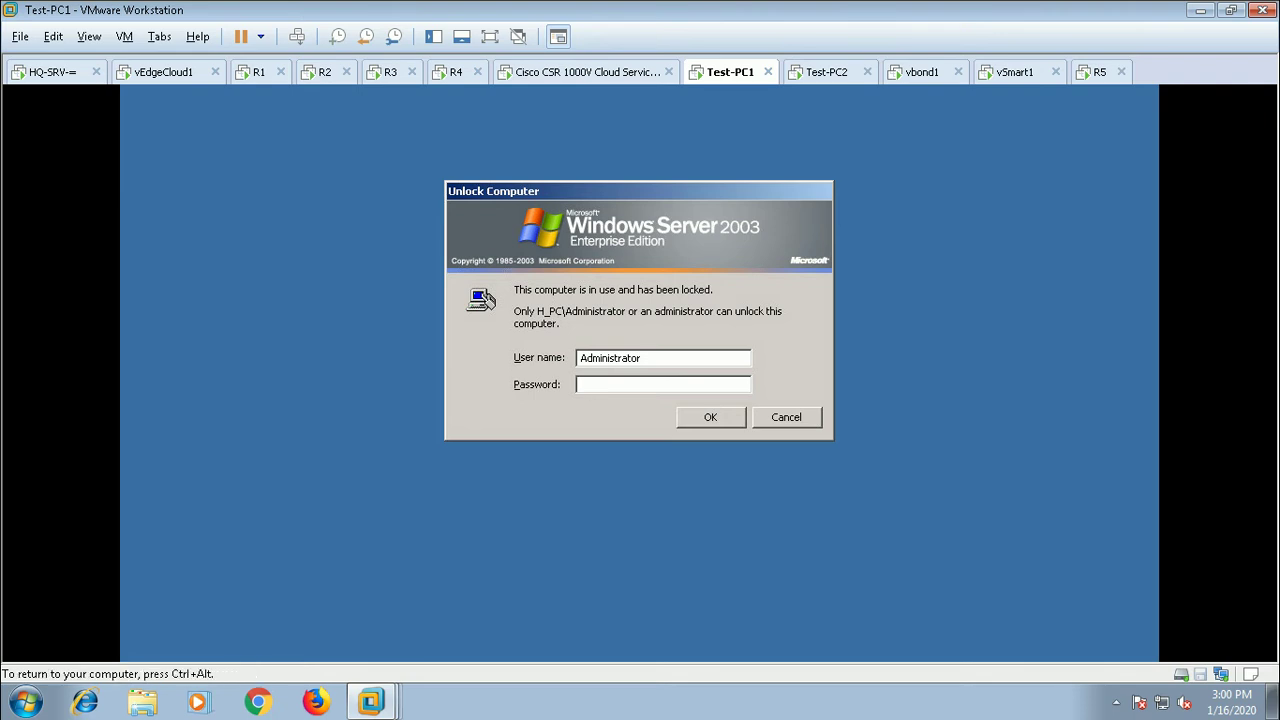
{"action": "type", "text": "*********"}
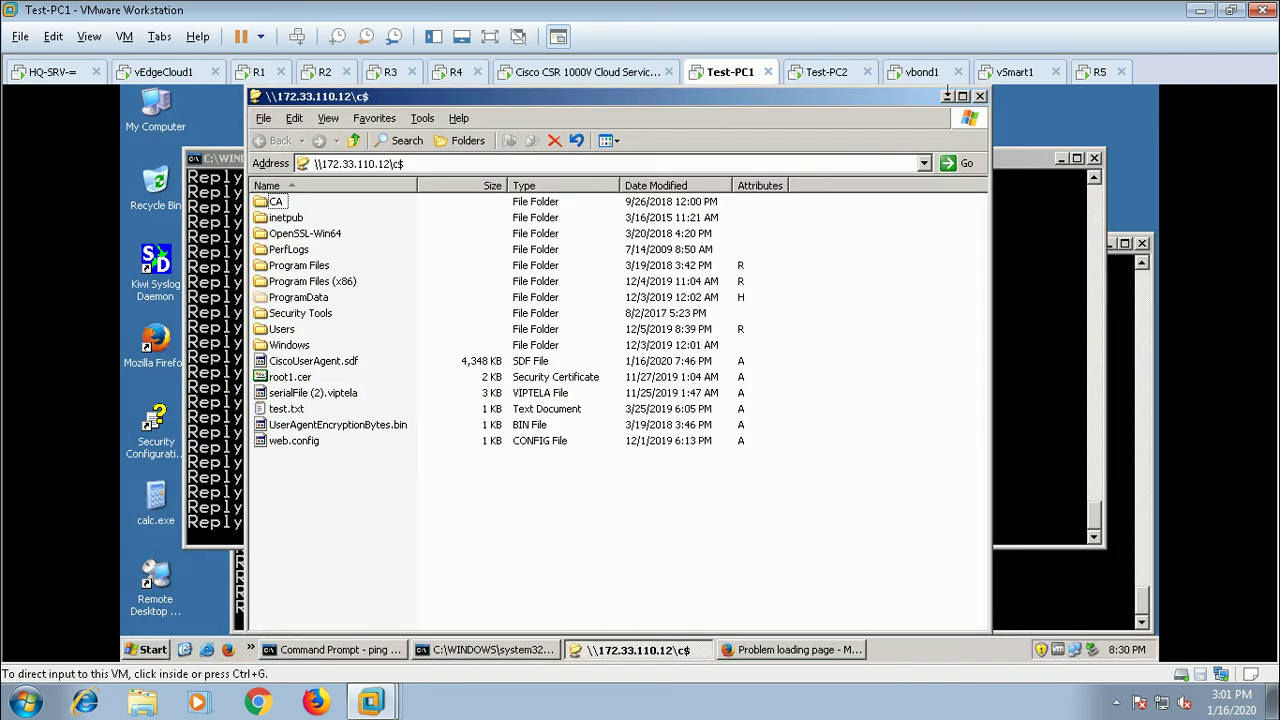
{"action": "left_click", "coordinate": [980, 96]}
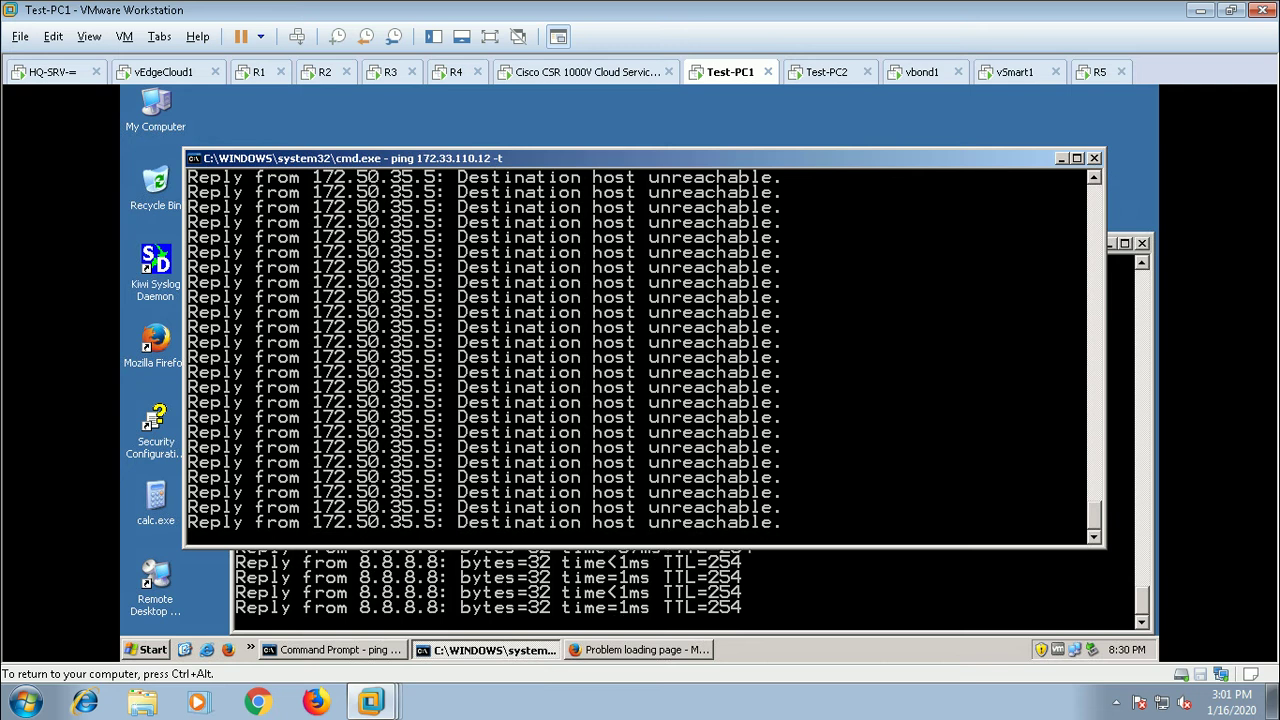
Step: Check the pings: 8.8.8.8 replies while 172.33.110.12 is unreachable
{"action": "key", "text": "alt+Tab"}
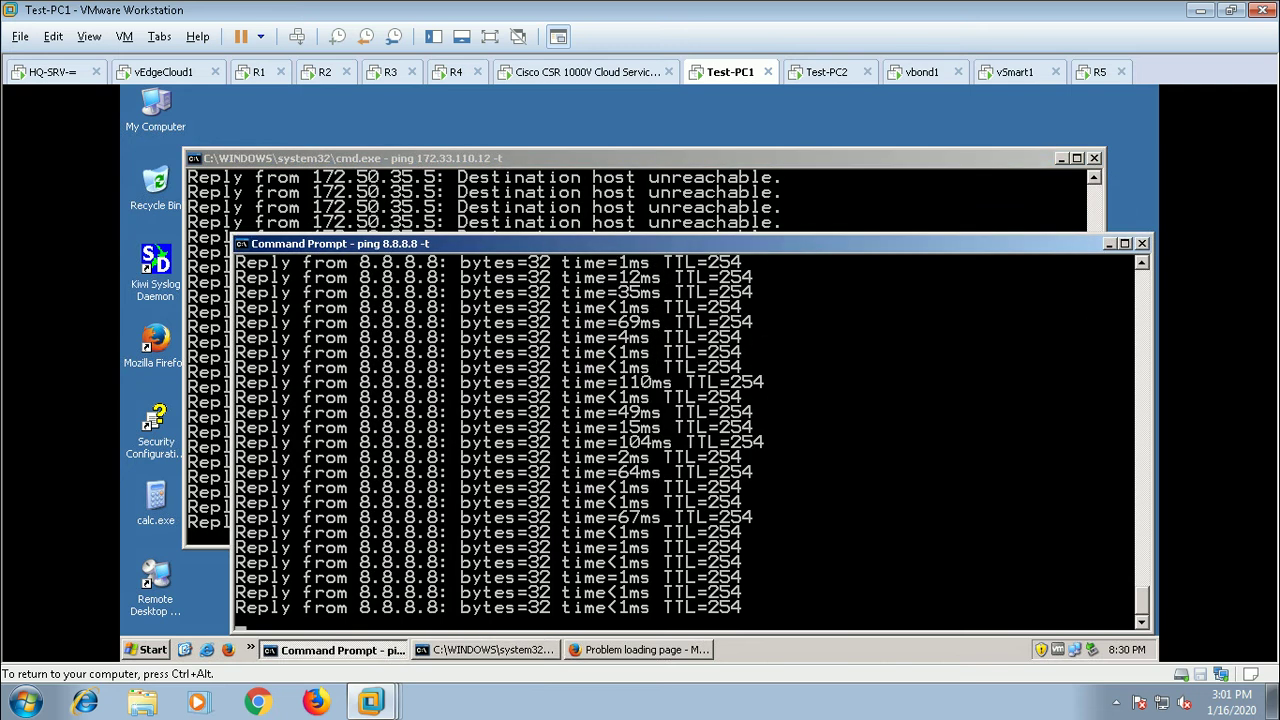
{"action": "key", "text": "alt+Tab"}
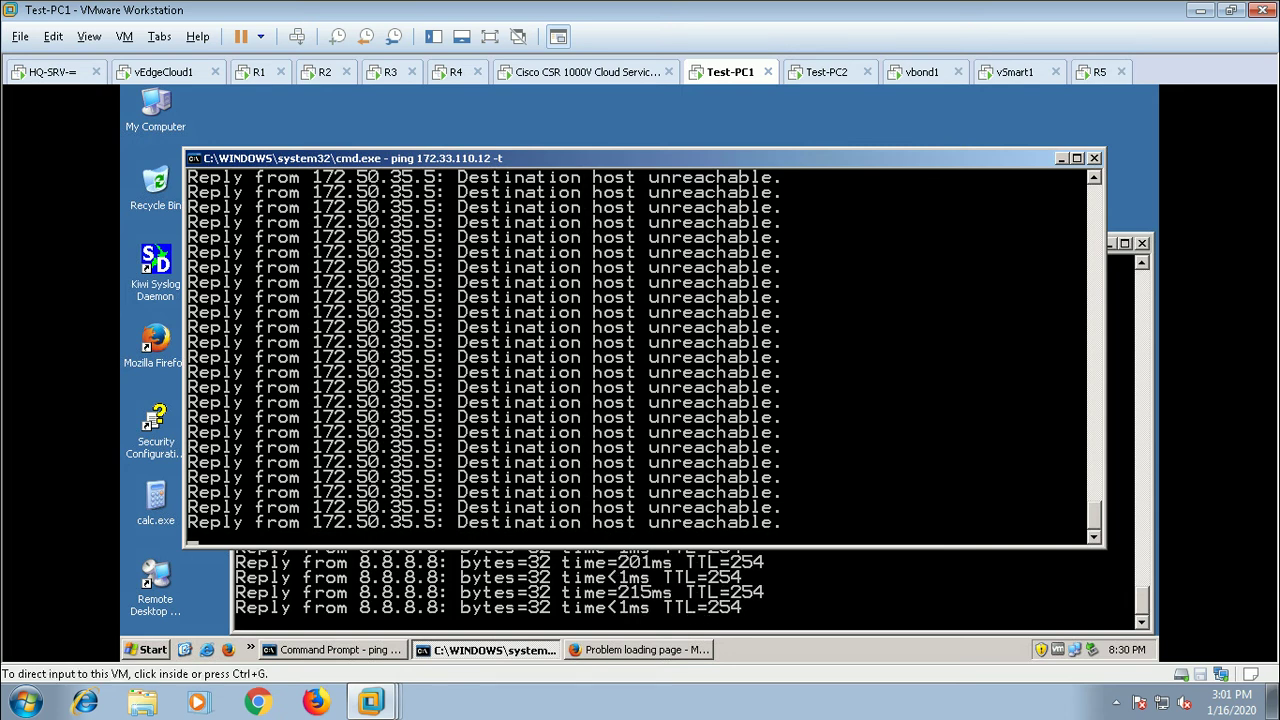
{"action": "left_click", "coordinate": [383, 71]}
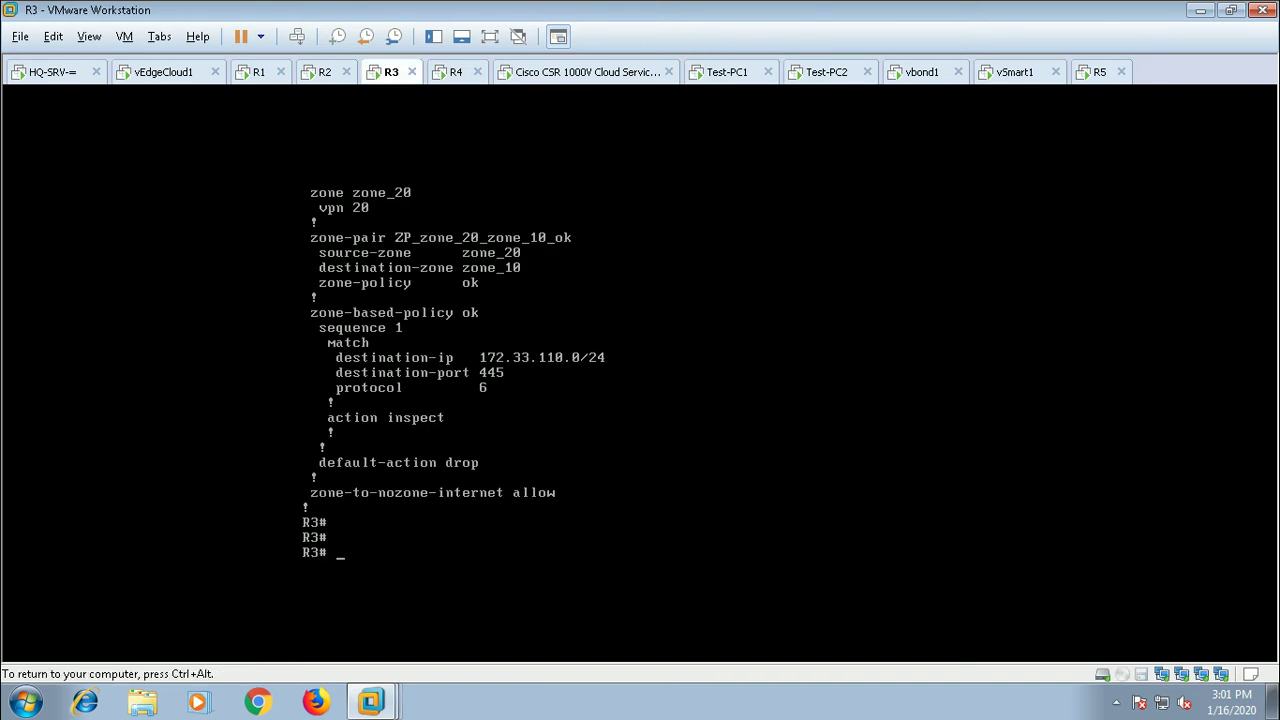
Step: Run show running-config in R3's console
{"action": "type", "text": "show run"}
{"action": "key", "text": "Tab"}
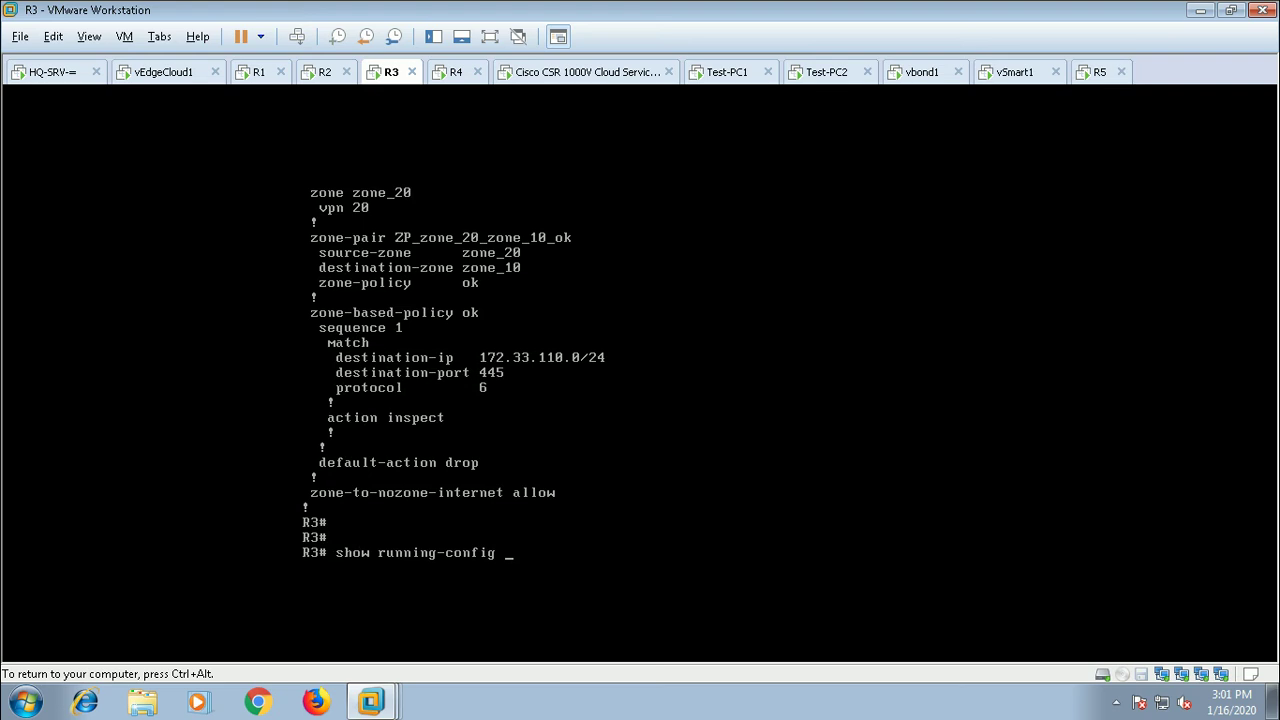
{"action": "key", "text": "Return"}
{"action": "key", "text": "Return"}
{"action": "key", "text": "Return"}
{"action": "key", "text": "Return"}
{"action": "key", "text": "Return"}
{"action": "key", "text": "Return"}
{"action": "key", "text": "Return"}
{"action": "key", "text": "Return"}
{"action": "key", "text": "Return"}
{"action": "key", "text": "Return"}
{"action": "key", "text": "Return"}
{"action": "key", "text": "Return"}
{"action": "key", "text": "Return"}
{"action": "key", "text": "Return"}
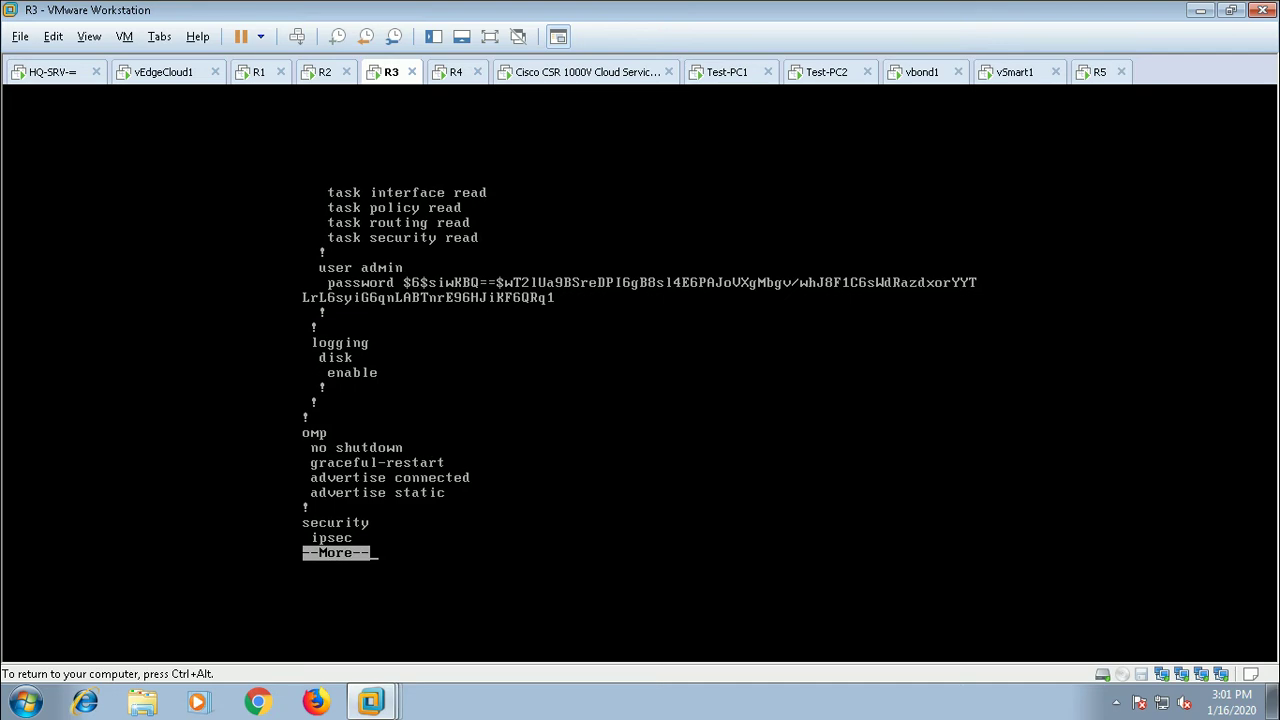
{"action": "key", "text": "Return"}
{"action": "key", "text": "Return"}
{"action": "key", "text": "Return"}
{"action": "key", "text": "Return"}
{"action": "key", "text": "Return"}
{"action": "key", "text": "Return"}
{"action": "key", "text": "Return"}
{"action": "key", "text": "Return"}
{"action": "key", "text": "Return"}
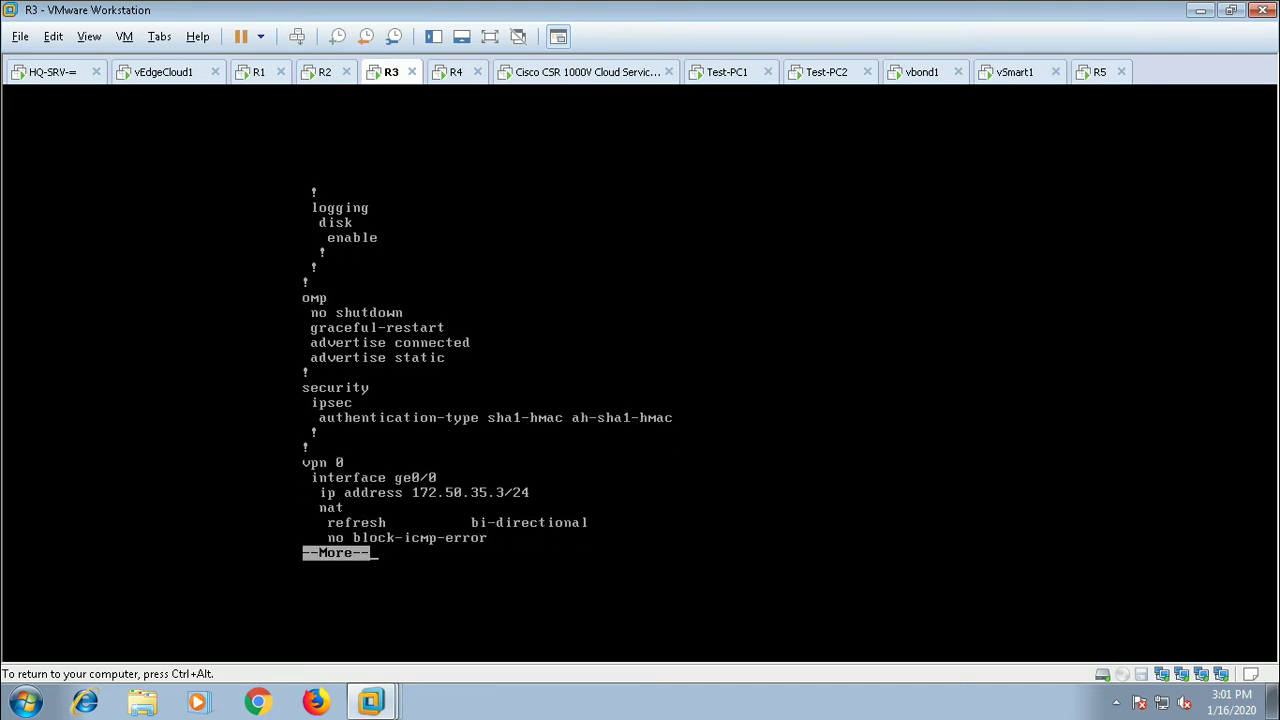
{"action": "key", "text": "Return"}
{"action": "key", "text": "Return"}
{"action": "key", "text": "Return"}
{"action": "key", "text": "Return"}
{"action": "key", "text": "Return"}
{"action": "key", "text": "Return"}
{"action": "key", "text": "Return"}
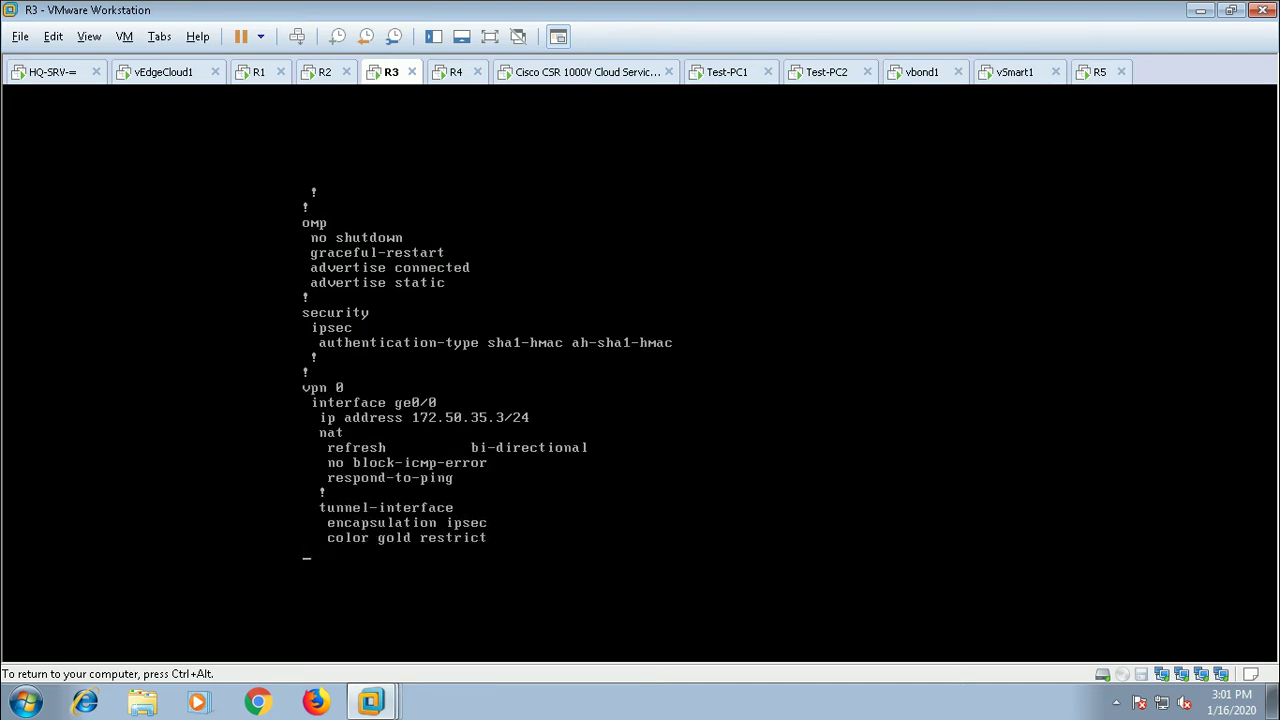
Step: Page to the end of the running-config, confirming VPN 20 on ge0/2 at 172.18.30.3/24
{"action": "key", "text": "Return"}
{"action": "key", "text": "Return"}
{"action": "key", "text": "Return"}
{"action": "key", "text": "Return"}
{"action": "key", "text": "Return"}
{"action": "key", "text": "Return"}
{"action": "key", "text": "Return"}
{"action": "key", "text": "Return"}
{"action": "key", "text": "Return"}
{"action": "key", "text": "Return"}
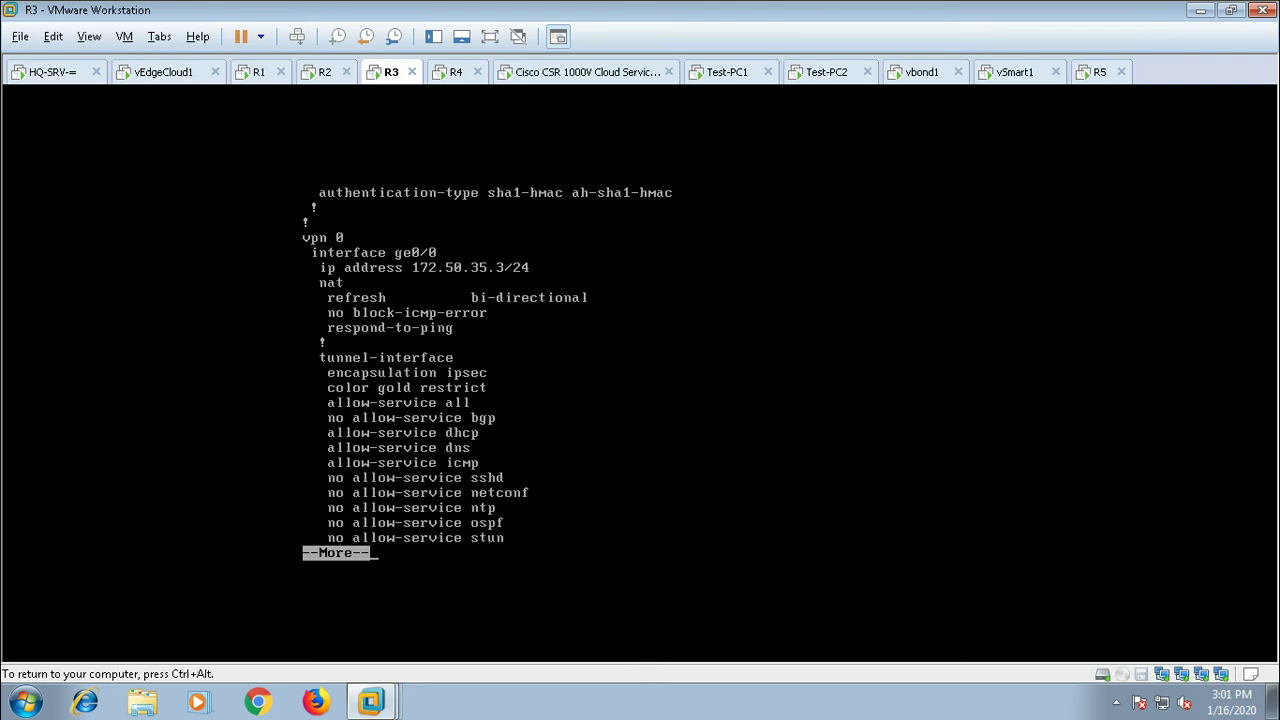
{"action": "key", "text": "Return"}
{"action": "key", "text": "Return"}
{"action": "key", "text": "Return"}
{"action": "key", "text": "Return"}
{"action": "key", "text": "Return"}
{"action": "key", "text": "Return"}
{"action": "key", "text": "Return"}
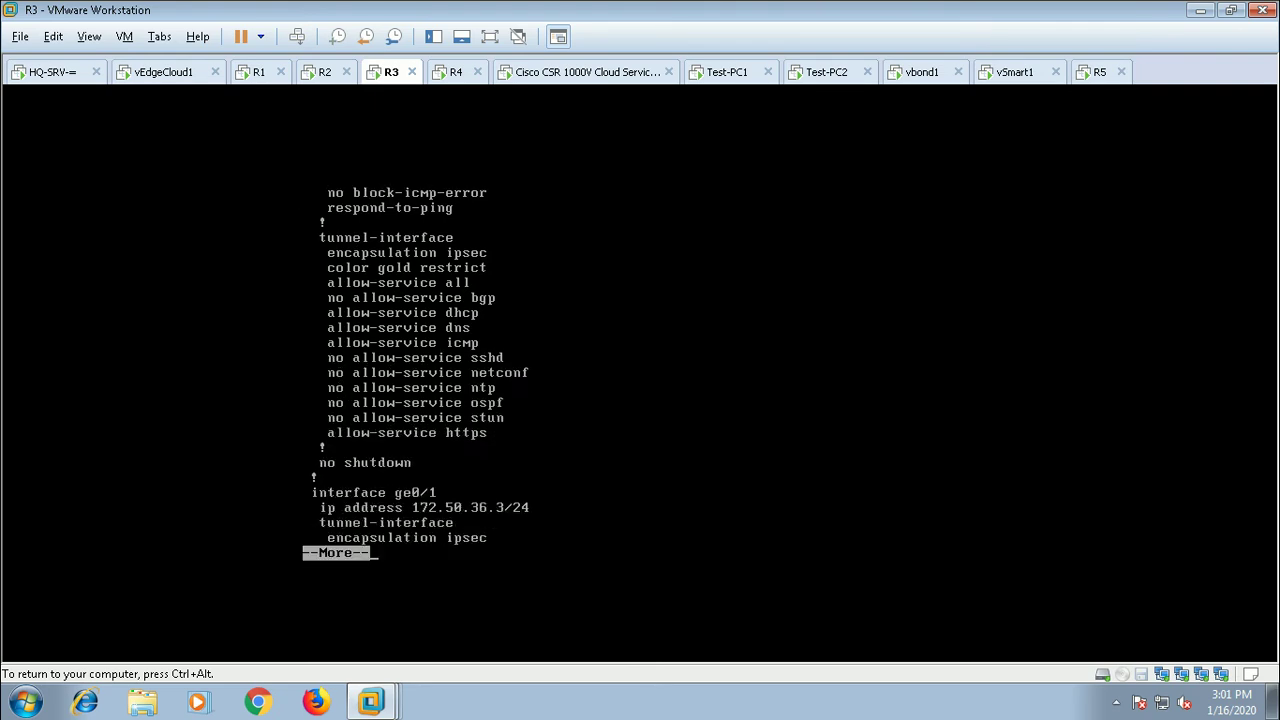
{"action": "key", "text": "Return"}
{"action": "key", "text": "Return"}
{"action": "key", "text": "Return"}
{"action": "key", "text": "Return"}
{"action": "key", "text": "Return"}
{"action": "key", "text": "Return"}
{"action": "key", "text": "Return"}
{"action": "key", "text": "Return"}
{"action": "key", "text": "Return"}
{"action": "key", "text": "Return"}
{"action": "key", "text": "Return"}
{"action": "key", "text": "Return"}
{"action": "key", "text": "Return"}
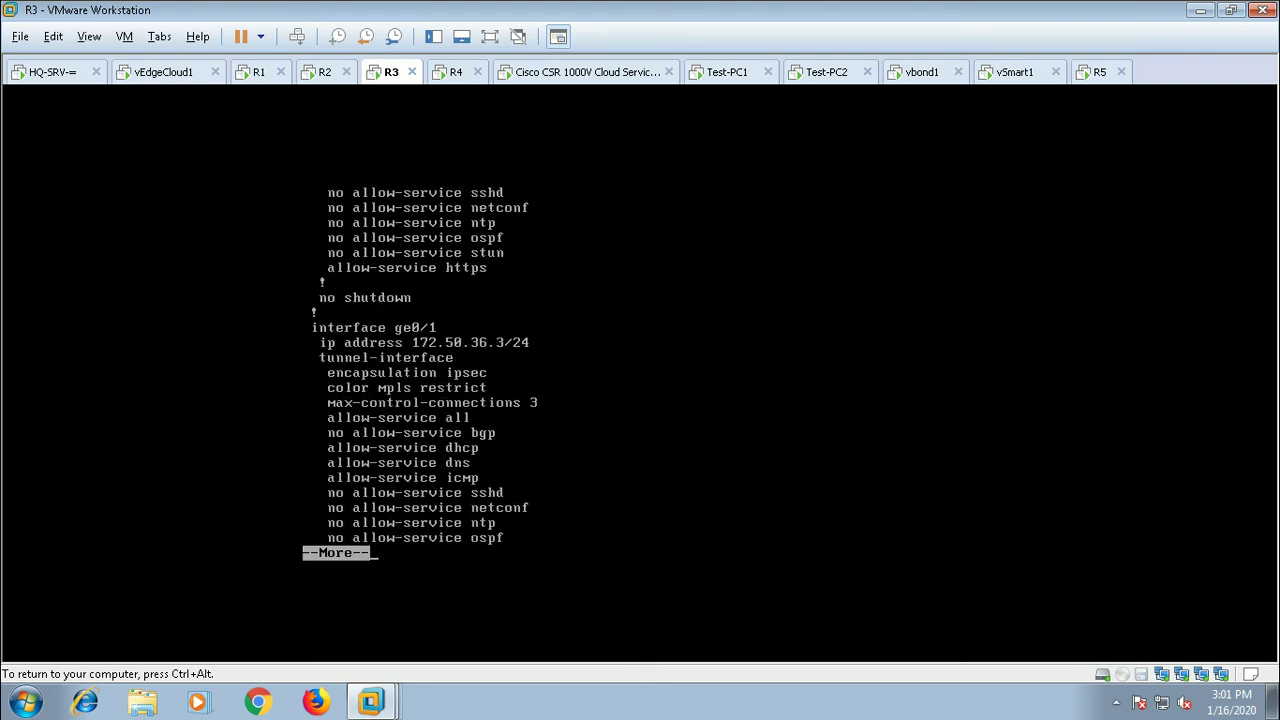
{"action": "key", "text": "Return"}
{"action": "key", "text": "Return"}
{"action": "key", "text": "Return"}
{"action": "key", "text": "Return"}
{"action": "key", "text": "Return"}
{"action": "key", "text": "Return"}
{"action": "key", "text": "Return"}
{"action": "key", "text": "Return"}
{"action": "key", "text": "Return"}
{"action": "key", "text": "Return"}
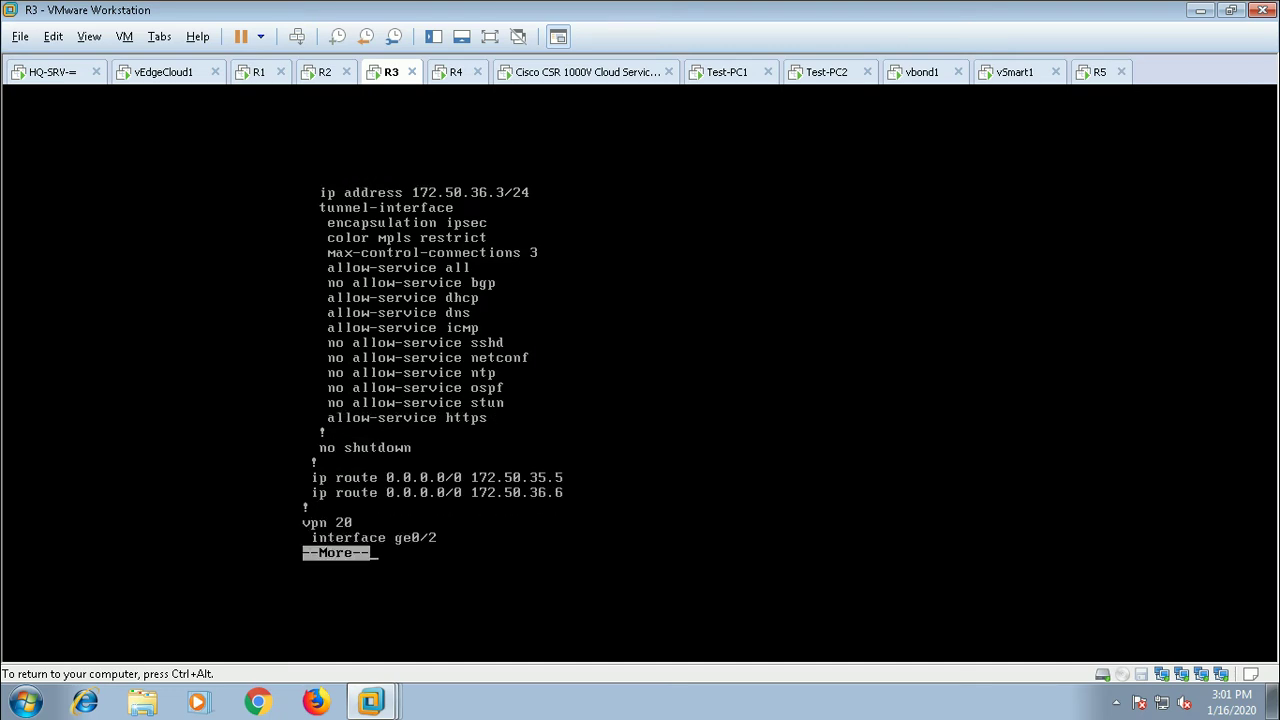
{"action": "key", "text": "Return"}
{"action": "key", "text": "Return"}
{"action": "key", "text": "Return"}
{"action": "key", "text": "Return"}
{"action": "key", "text": "Return"}
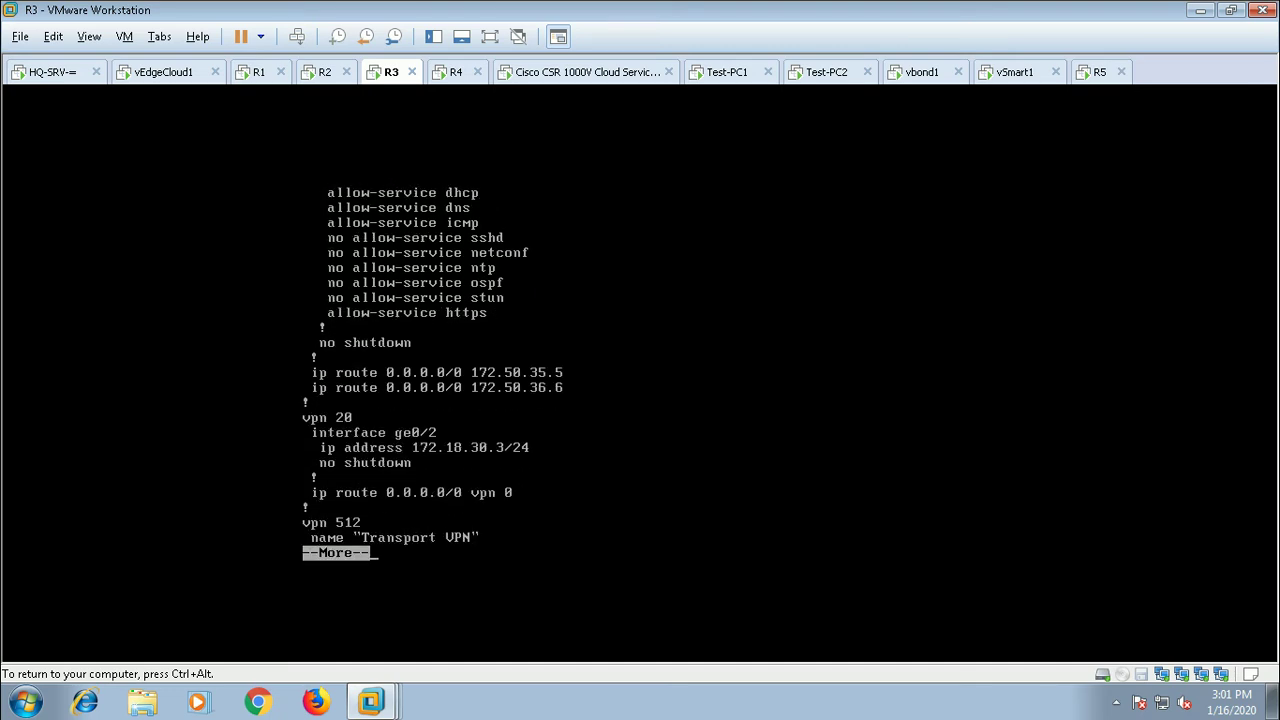
{"action": "key", "text": "Return"}
{"action": "key", "text": "Return"}
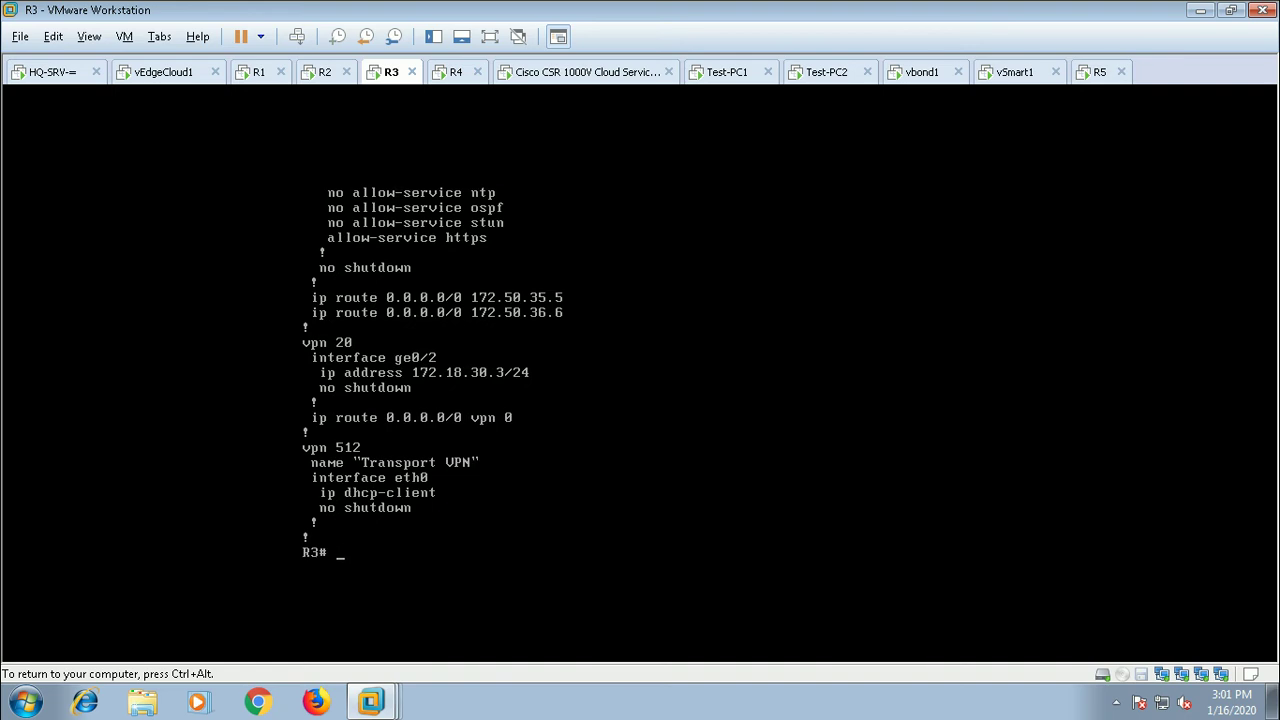
{"action": "key", "text": "Return"}
{"action": "key", "text": "Return"}
{"action": "key", "text": "ctrl+alt"}
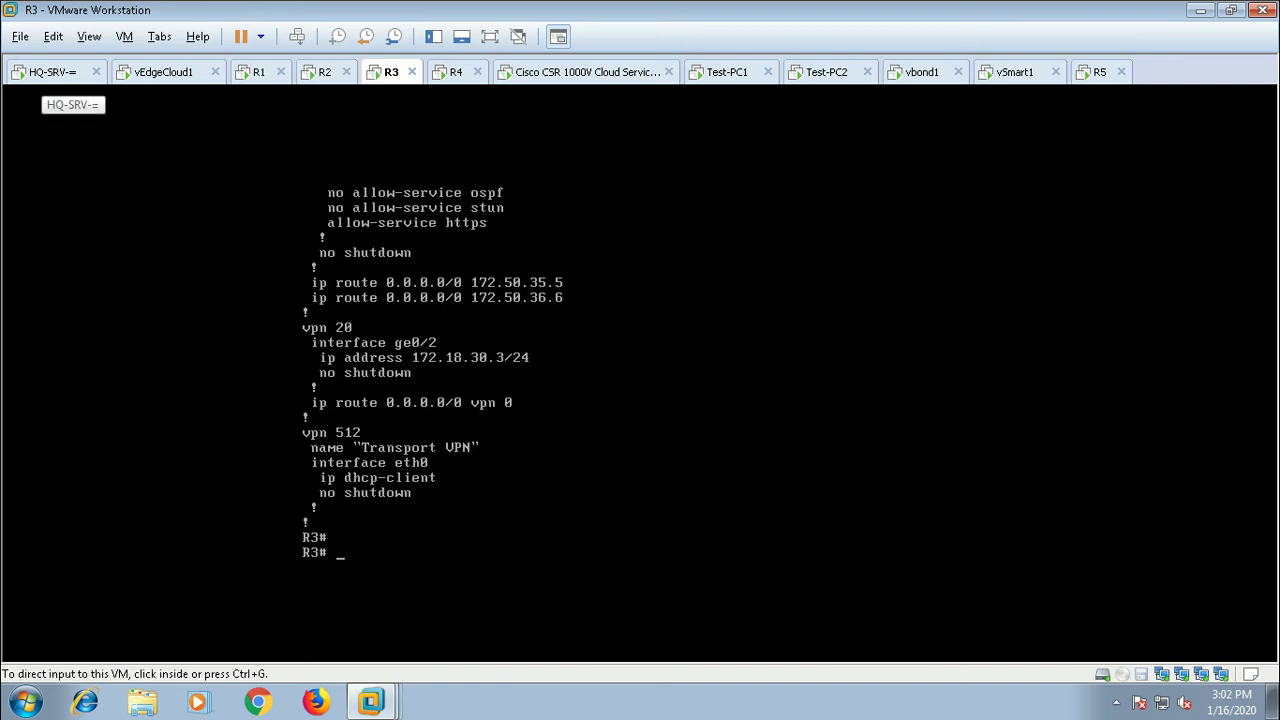
{"action": "left_click", "coordinate": [60, 72]}
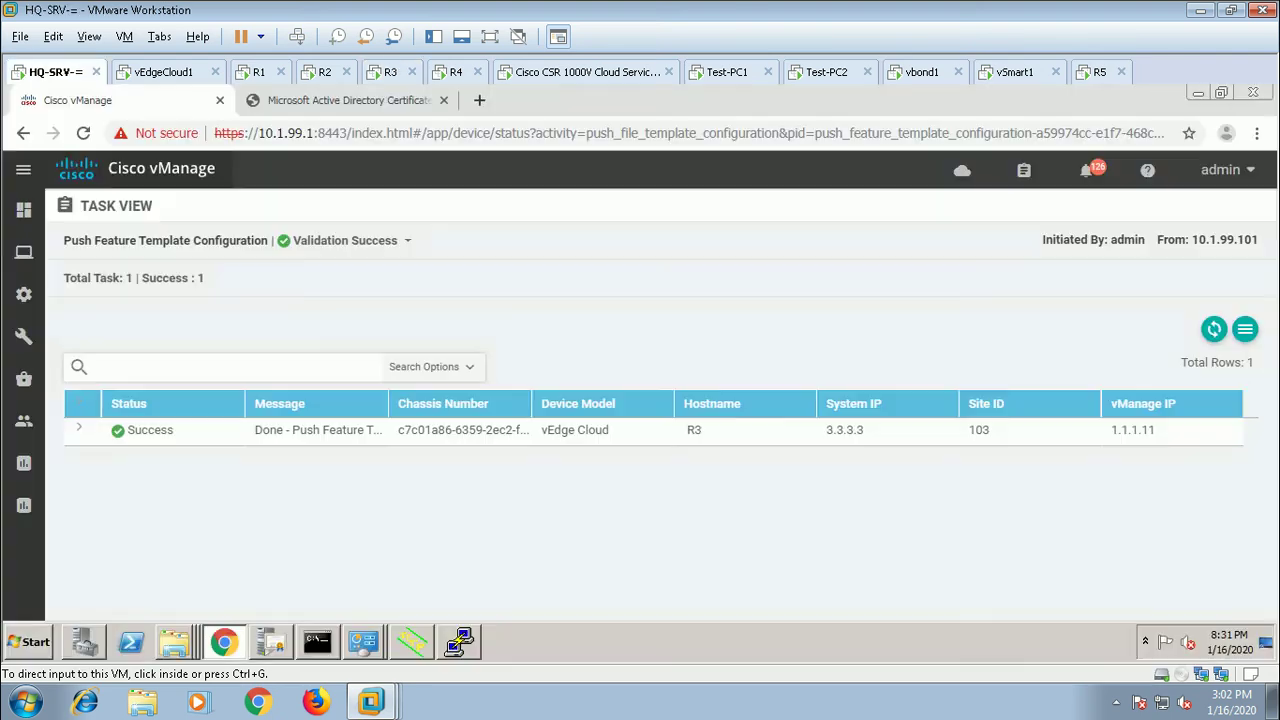
Step: Edit R3_DEV_TEMP to replace R3_VPN_20_TEMP with R3_VPN_10_TEMP as the service VPN and update it
{"action": "mouse_move", "coordinate": [24, 294]}
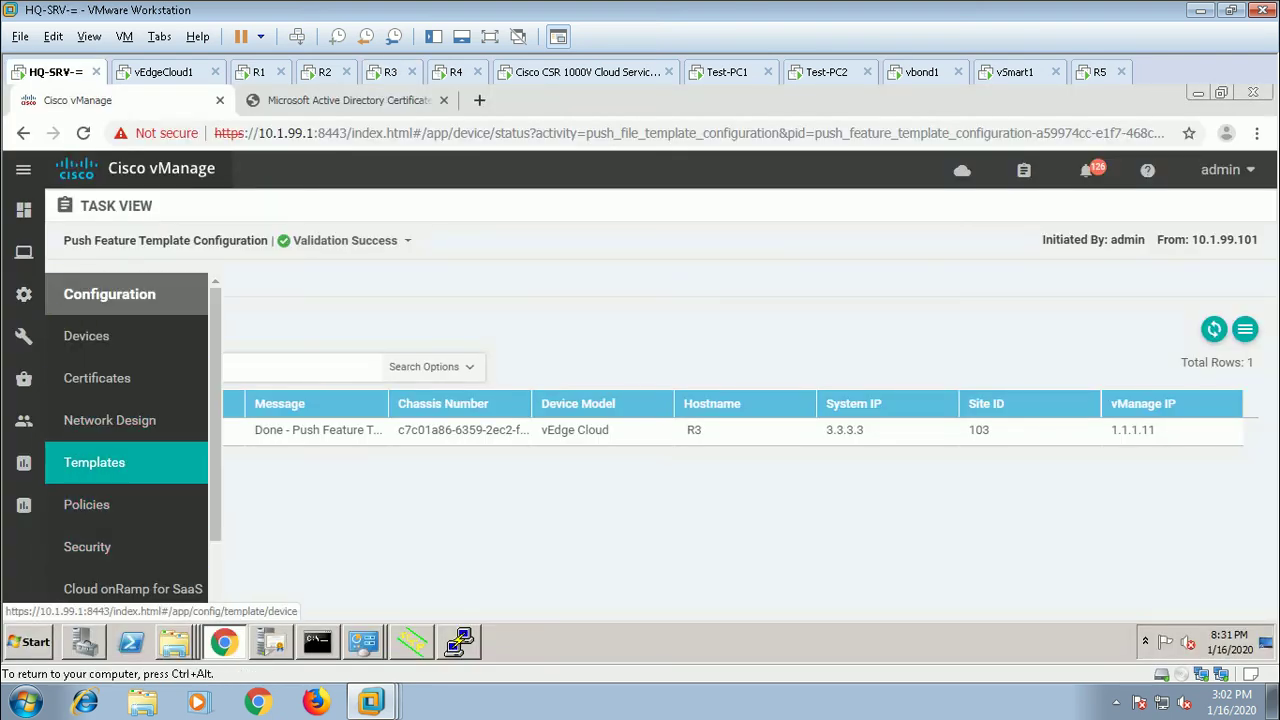
{"action": "left_click", "coordinate": [100, 470]}
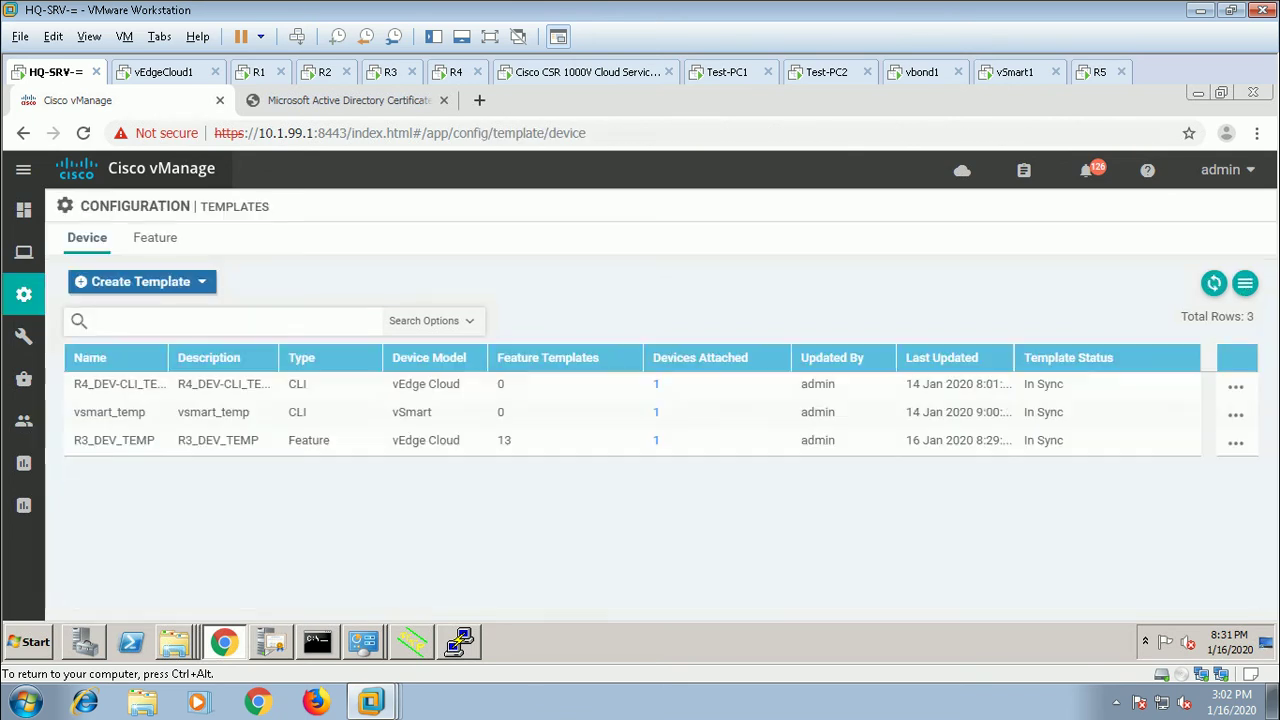
{"action": "left_click", "coordinate": [1236, 443]}
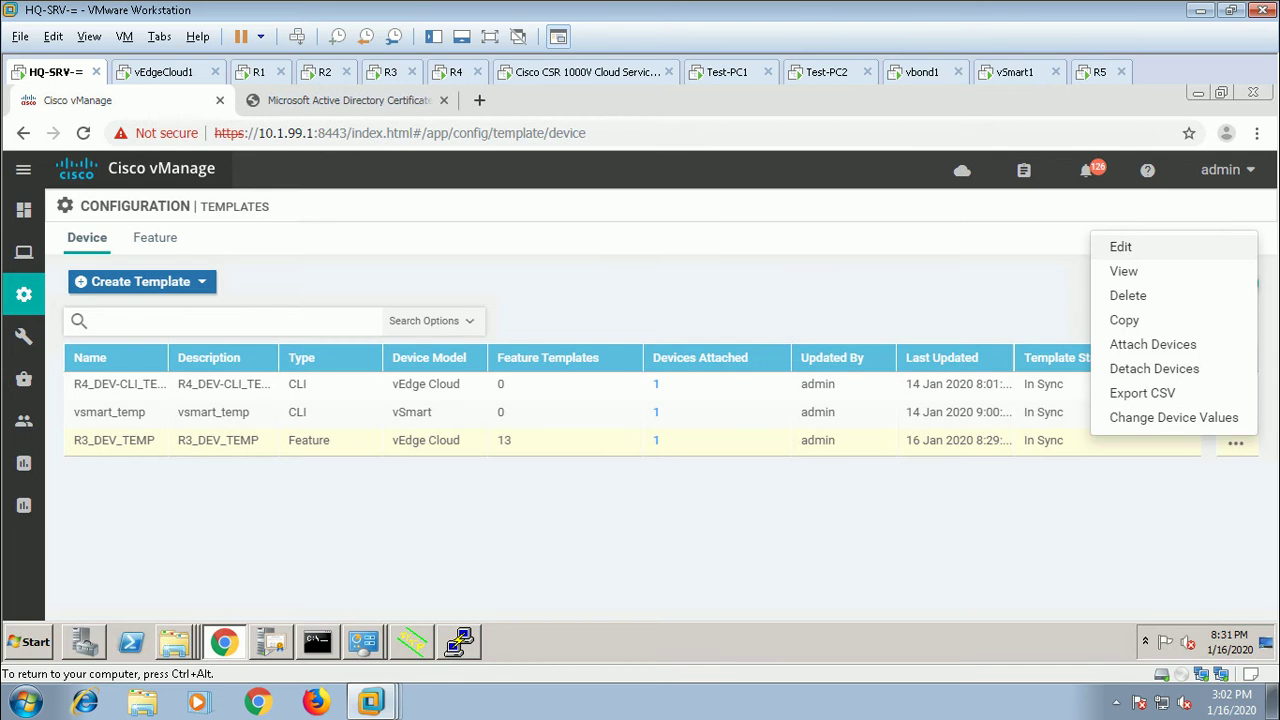
{"action": "left_click", "coordinate": [1120, 246]}
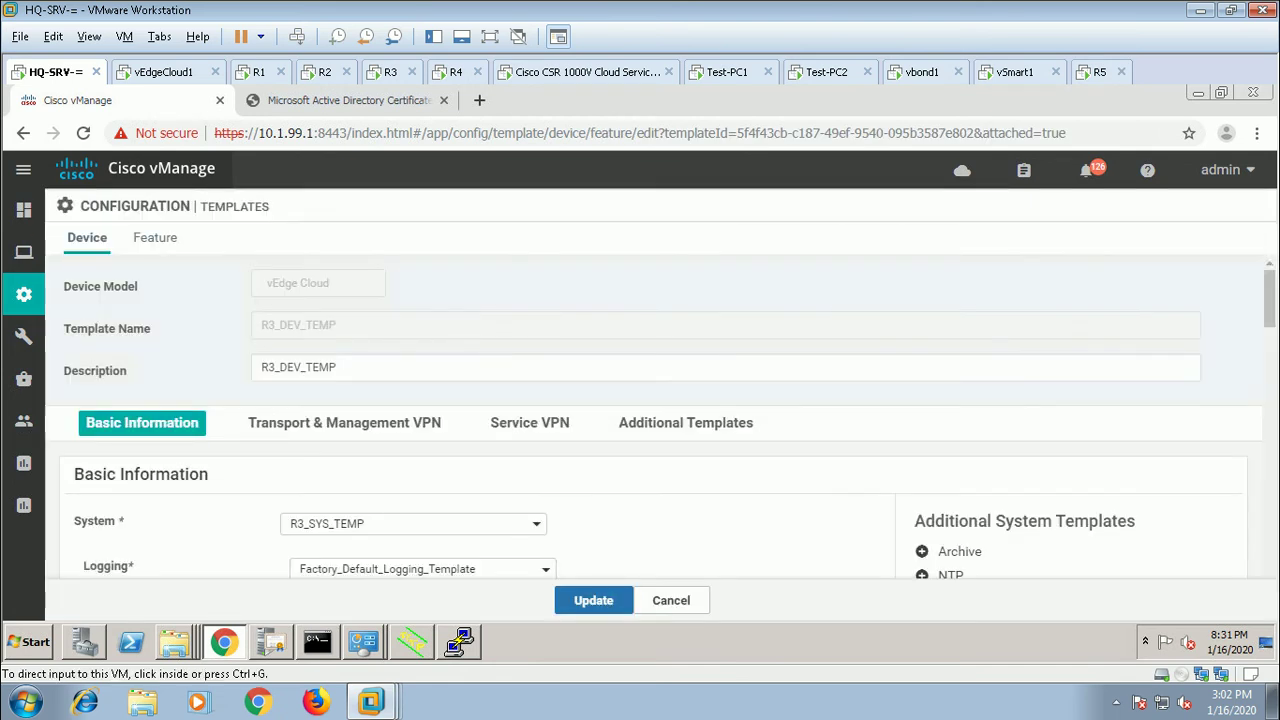
{"action": "scroll", "coordinate": [660, 420], "scroll_direction": "down", "scroll_amount": 5}
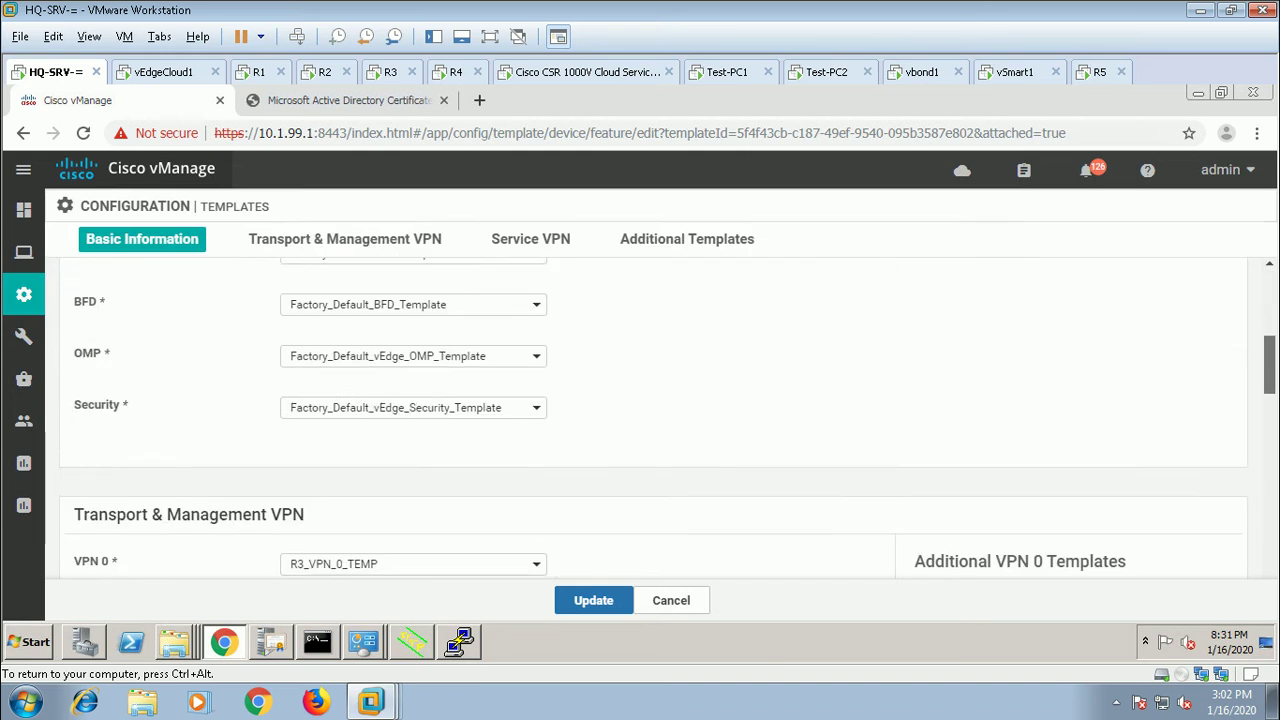
{"action": "scroll", "coordinate": [660, 420], "scroll_direction": "down", "scroll_amount": 3}
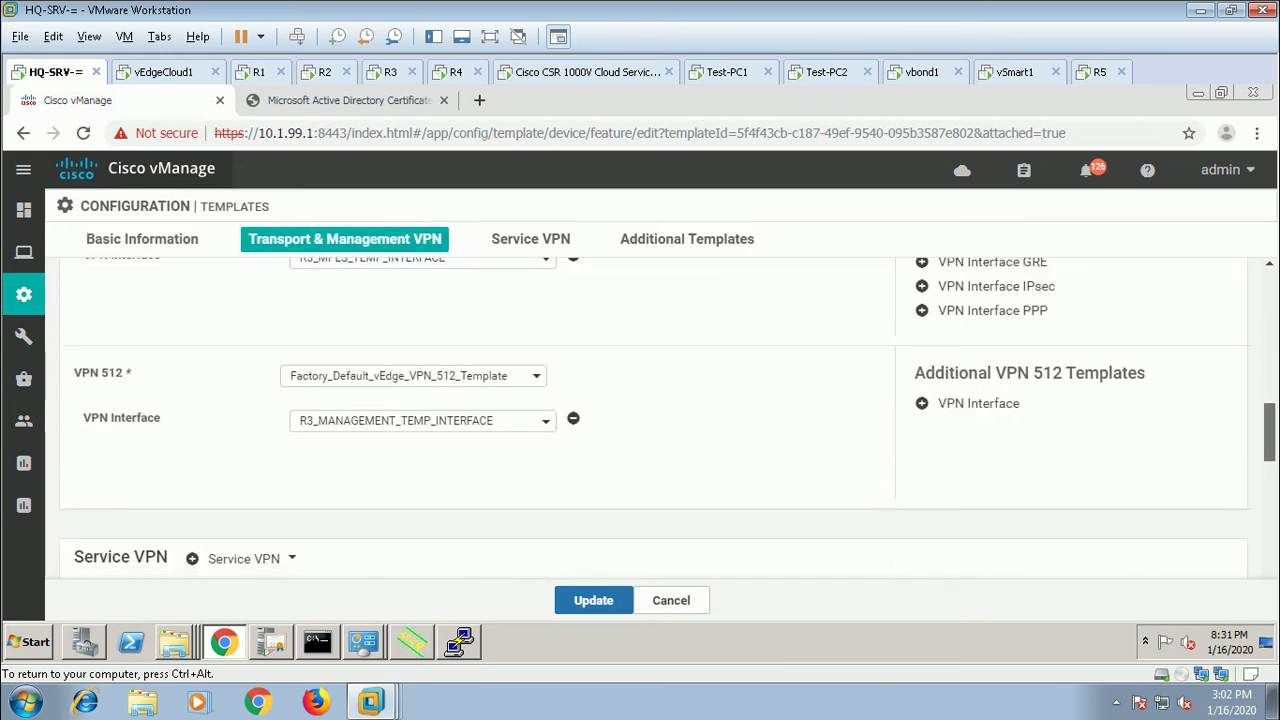
{"action": "scroll", "coordinate": [660, 420], "scroll_direction": "down", "scroll_amount": 2}
{"action": "scroll", "coordinate": [660, 420], "scroll_direction": "down", "scroll_amount": 1}
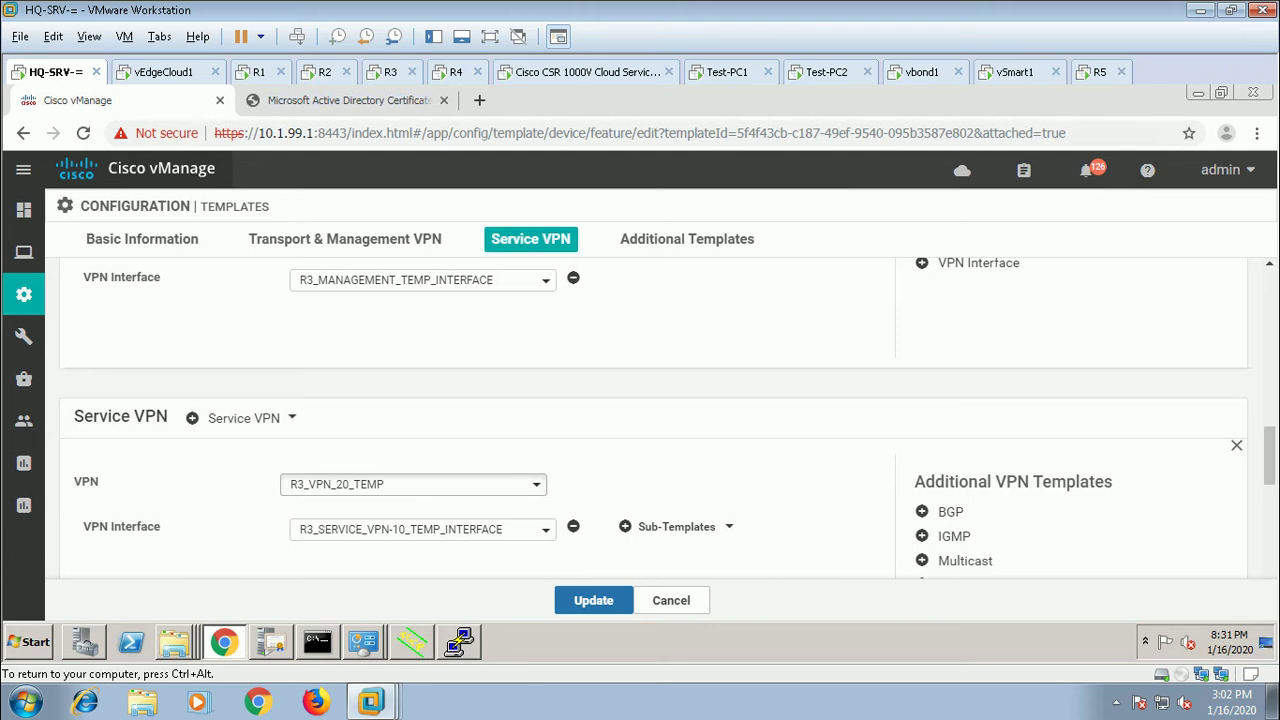
{"action": "left_click", "coordinate": [413, 484]}
{"action": "left_click", "coordinate": [340, 540]}
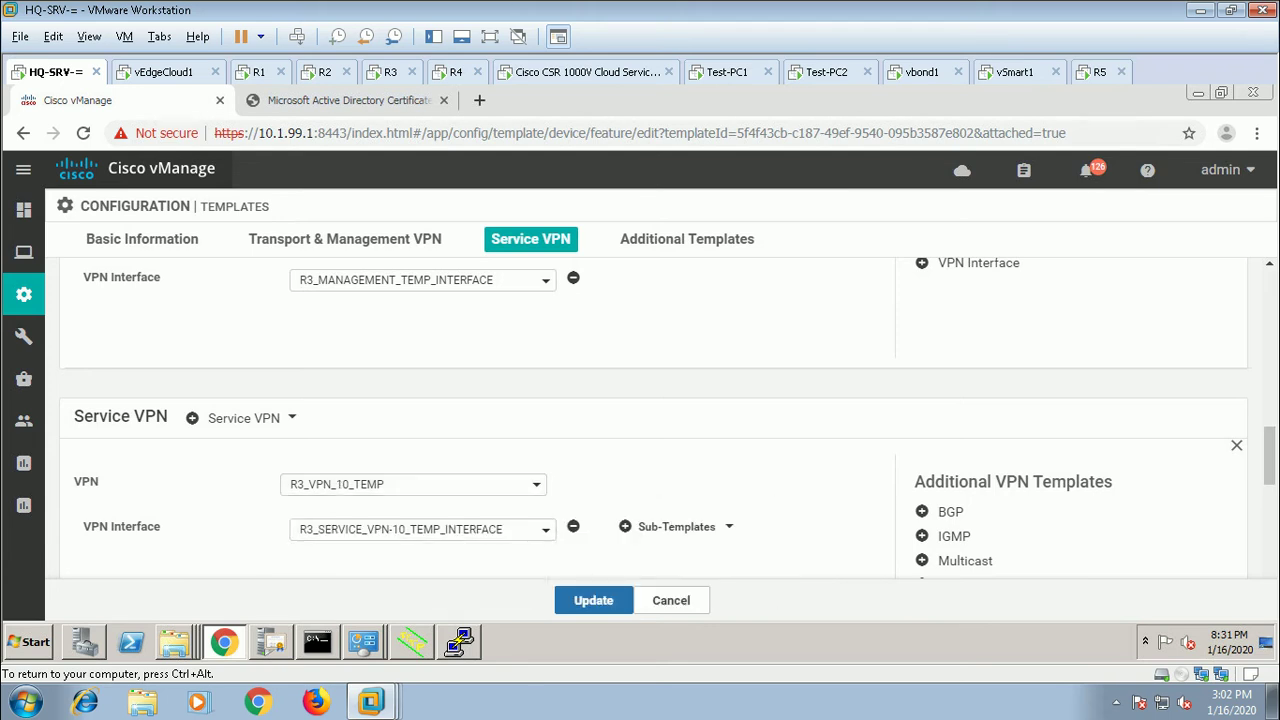
{"action": "left_click", "coordinate": [570, 600]}
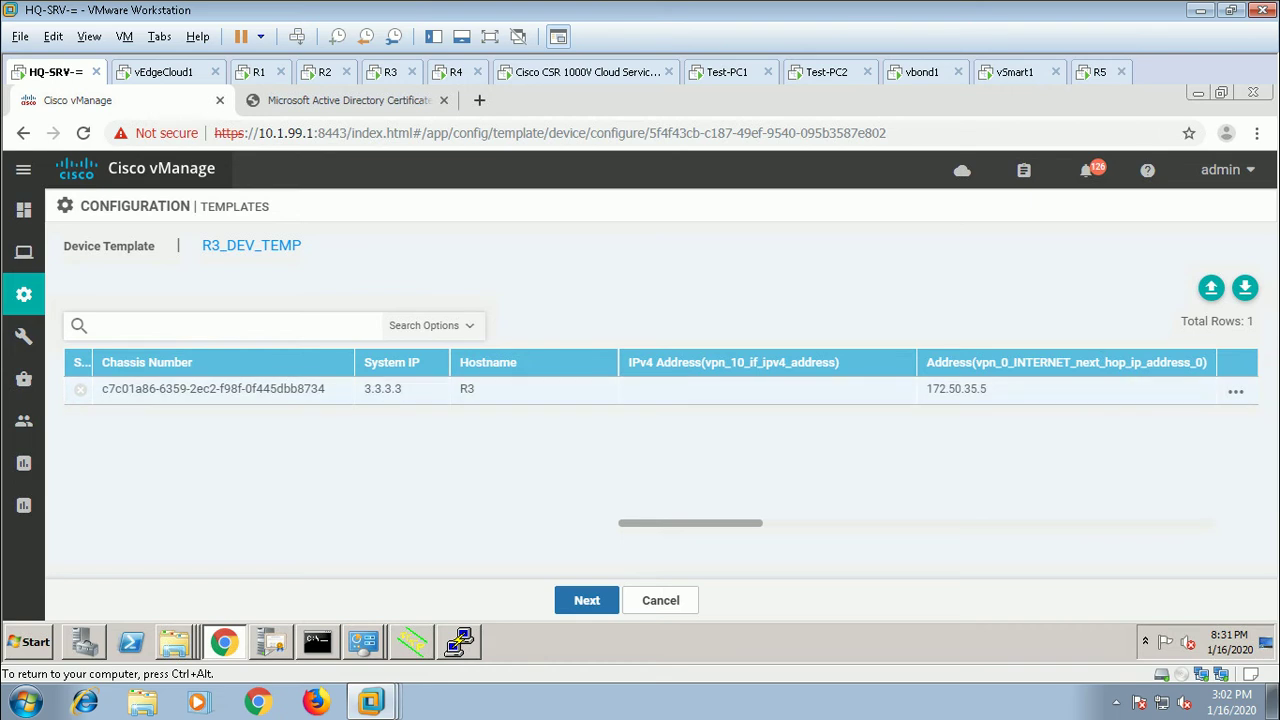
Step: Fill R3's empty vpn_10 IPv4 address with 172.18.30.3/24
{"action": "left_click", "coordinate": [1236, 391]}
{"action": "left_click", "coordinate": [1177, 368]}
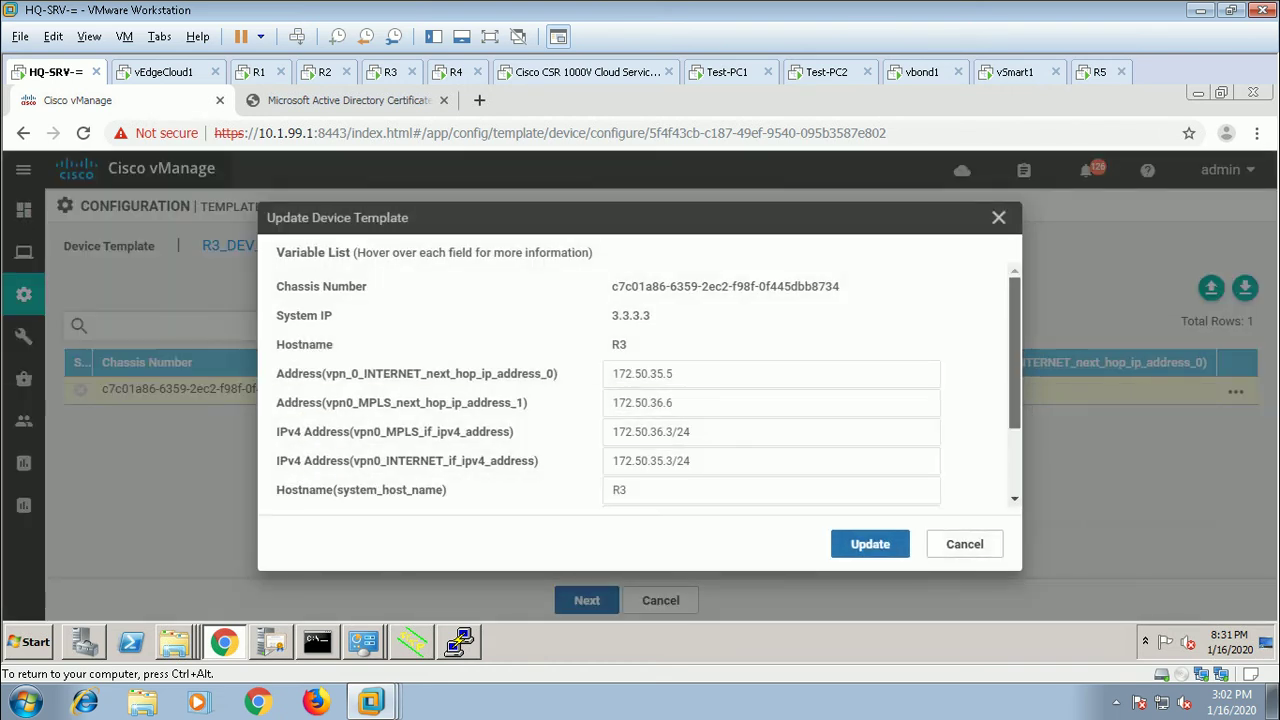
{"action": "scroll", "coordinate": [640, 395], "scroll_direction": "down", "scroll_amount": 2}
{"action": "left_click", "coordinate": [770, 474]}
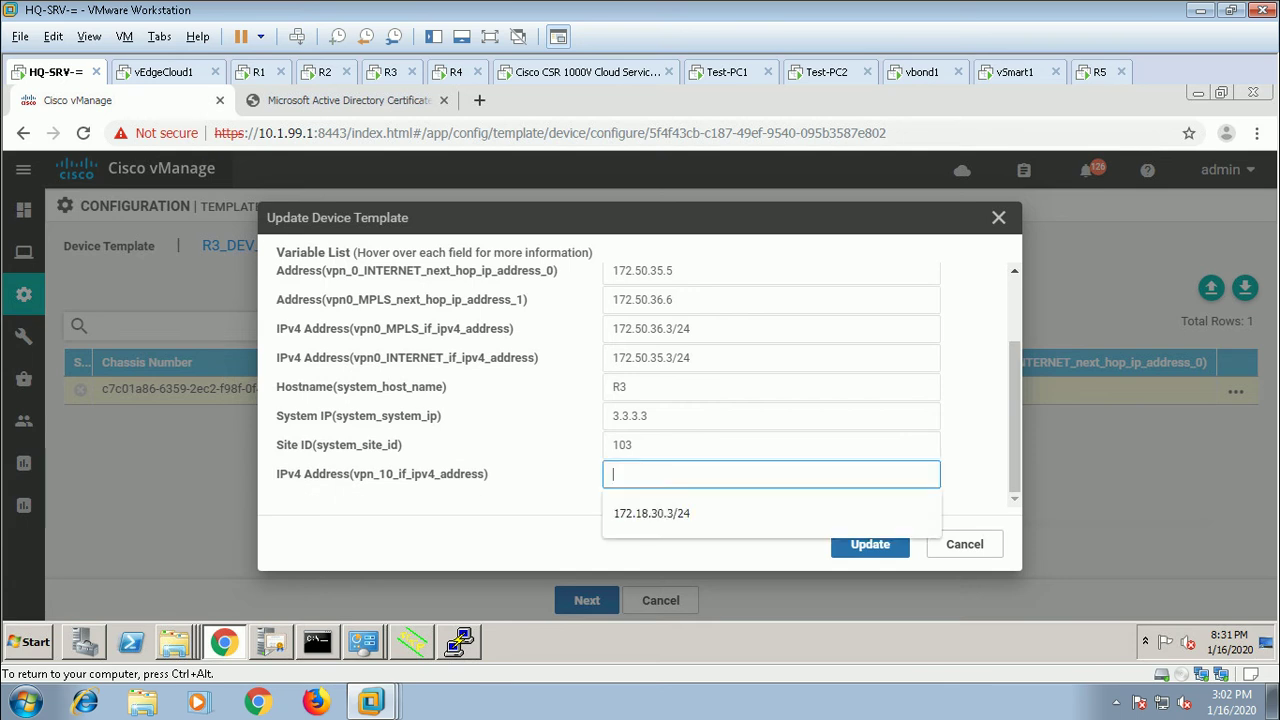
{"action": "key", "text": "Down"}
{"action": "key", "text": "Return"}
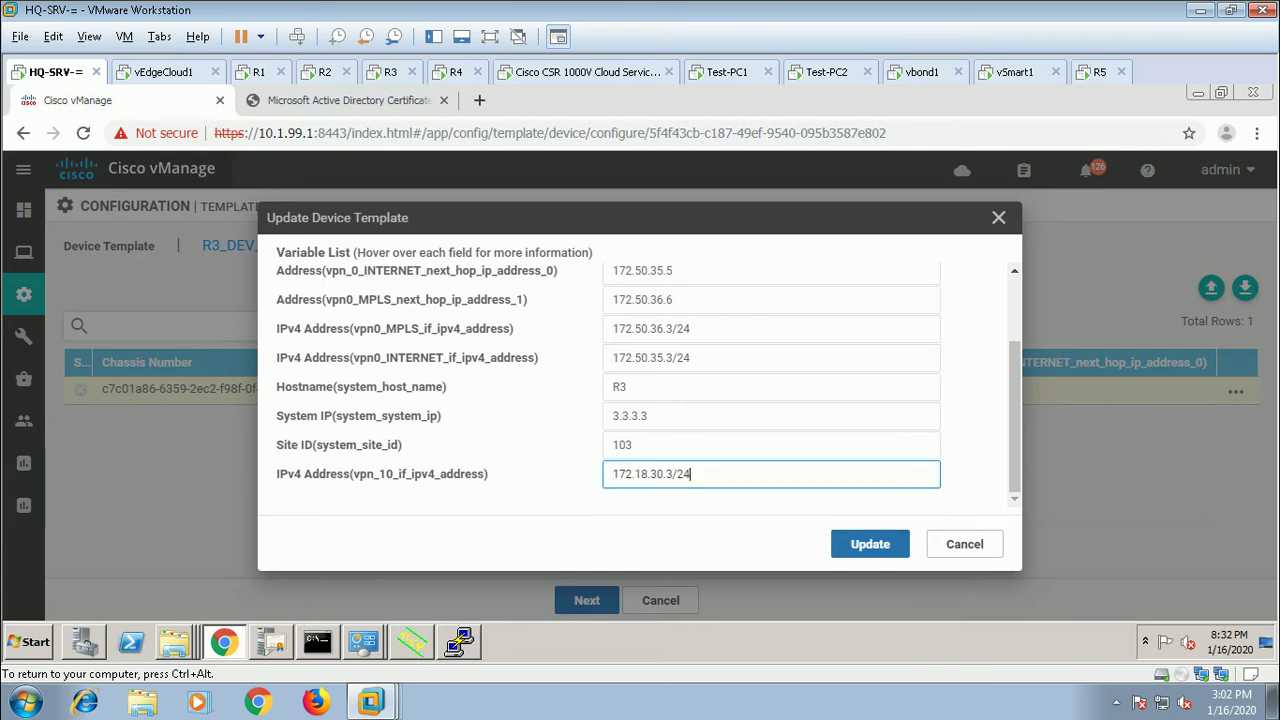
Step: Apply the values and push the updated template to R3, leaving the push in progress
{"action": "left_click", "coordinate": [870, 544]}
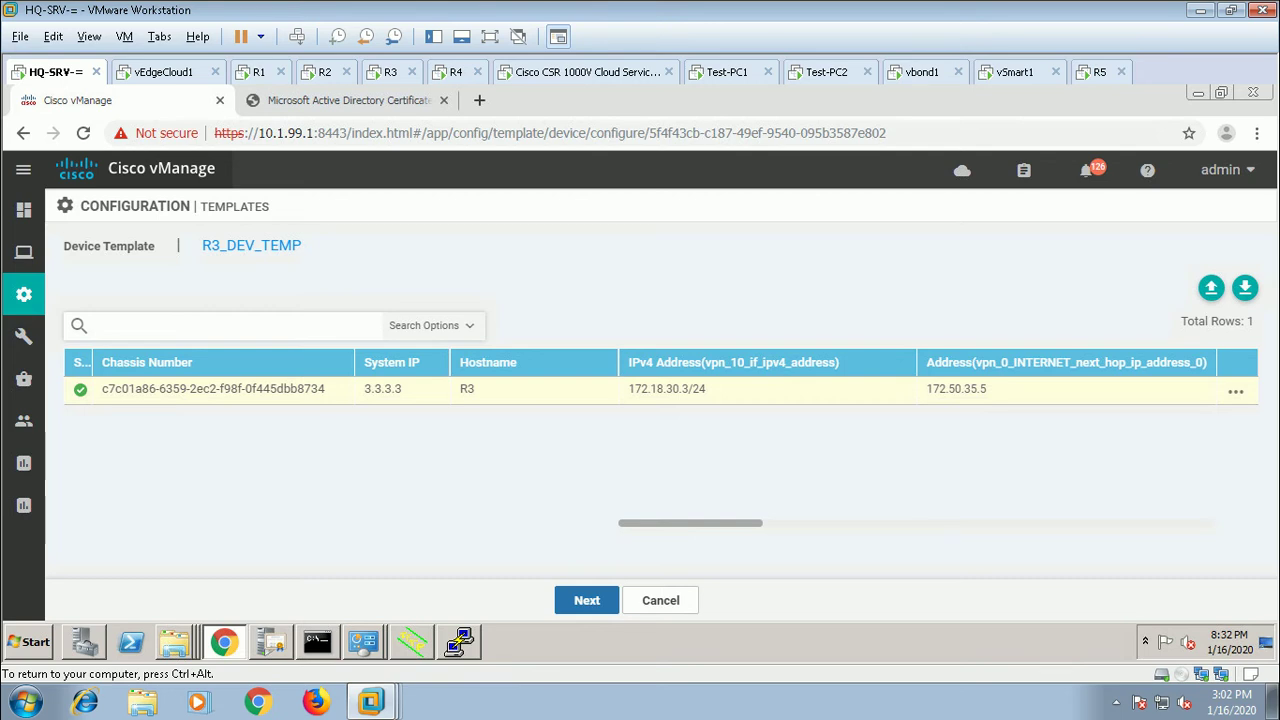
{"action": "left_click", "coordinate": [587, 600]}
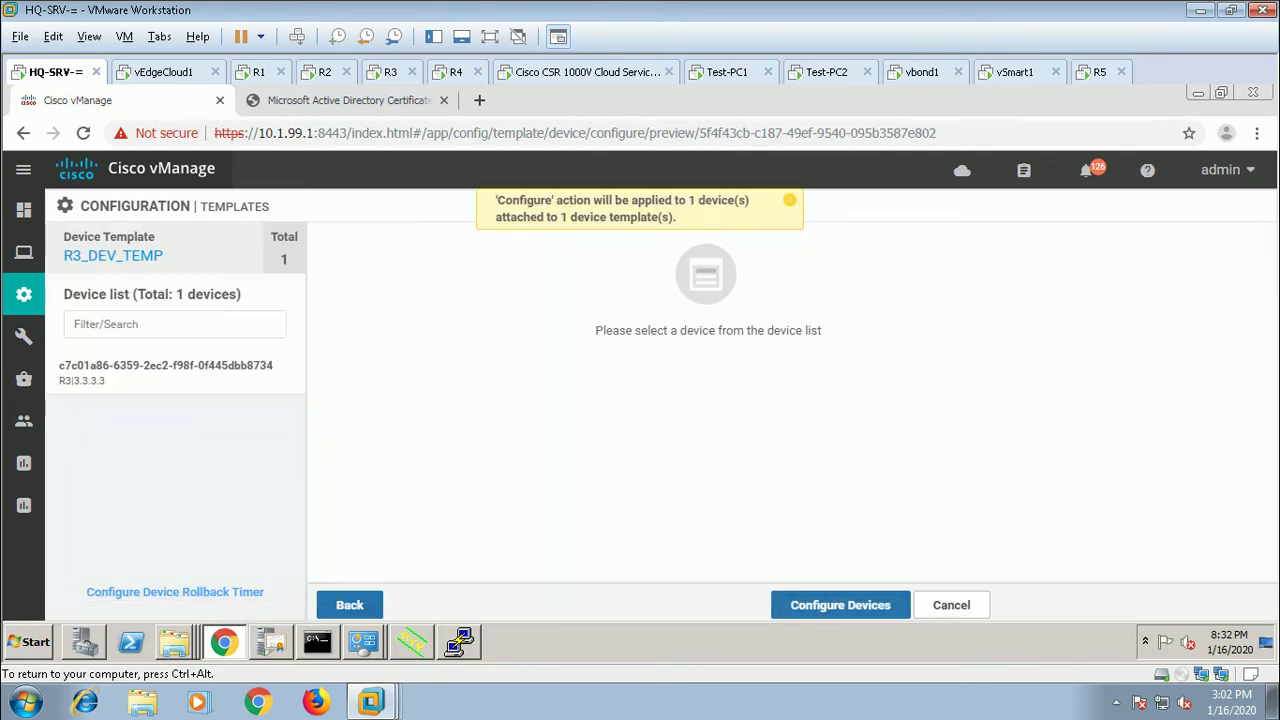
{"action": "left_click", "coordinate": [840, 605]}
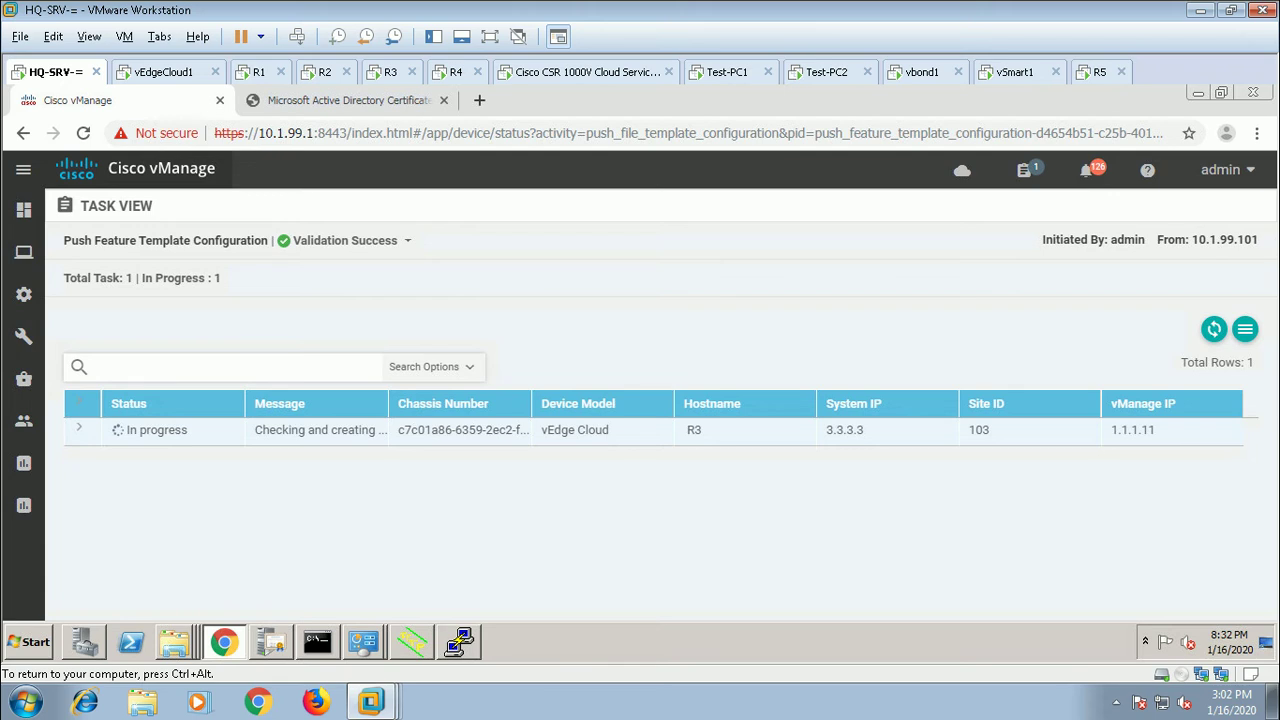
{"action": "key", "text": "ctrl+alt"}
Step: On Test-PC1, dismiss the Ctrl+Alt+Del security screen and minimize the 172.33.110.12 ping window
{"action": "left_click", "coordinate": [730, 72]}
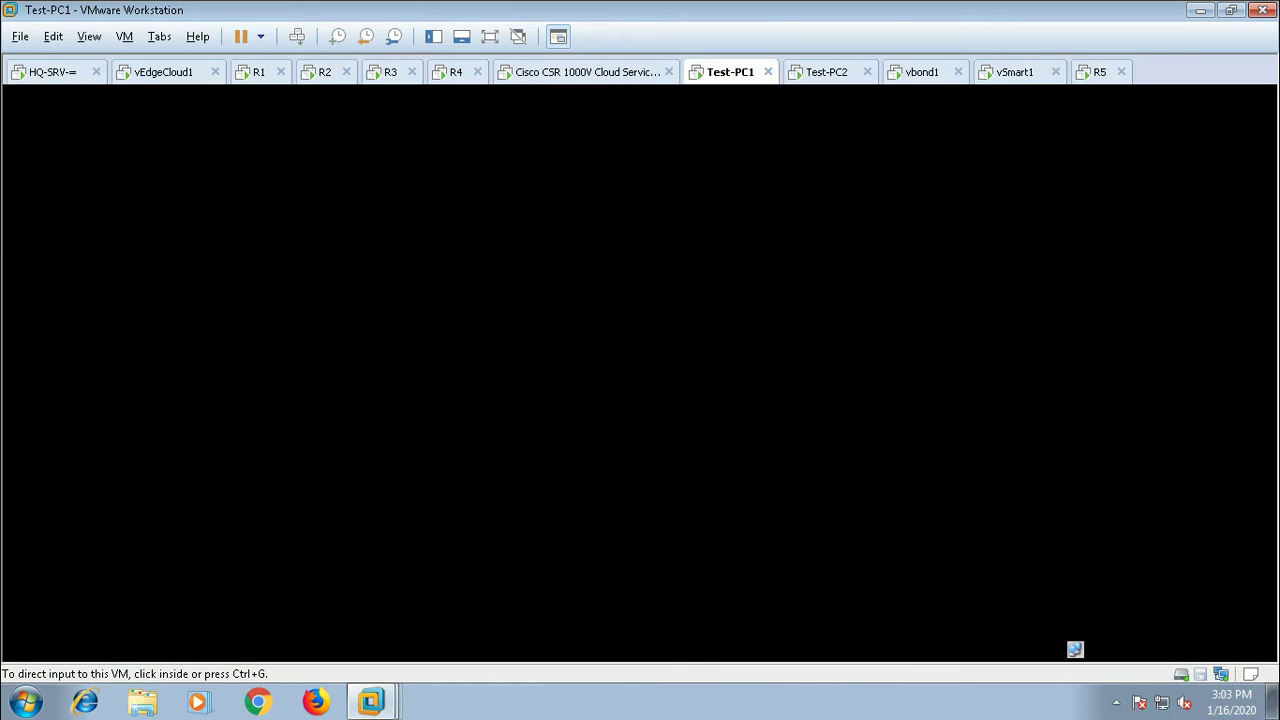
{"action": "right_click", "coordinate": [738, 79]}
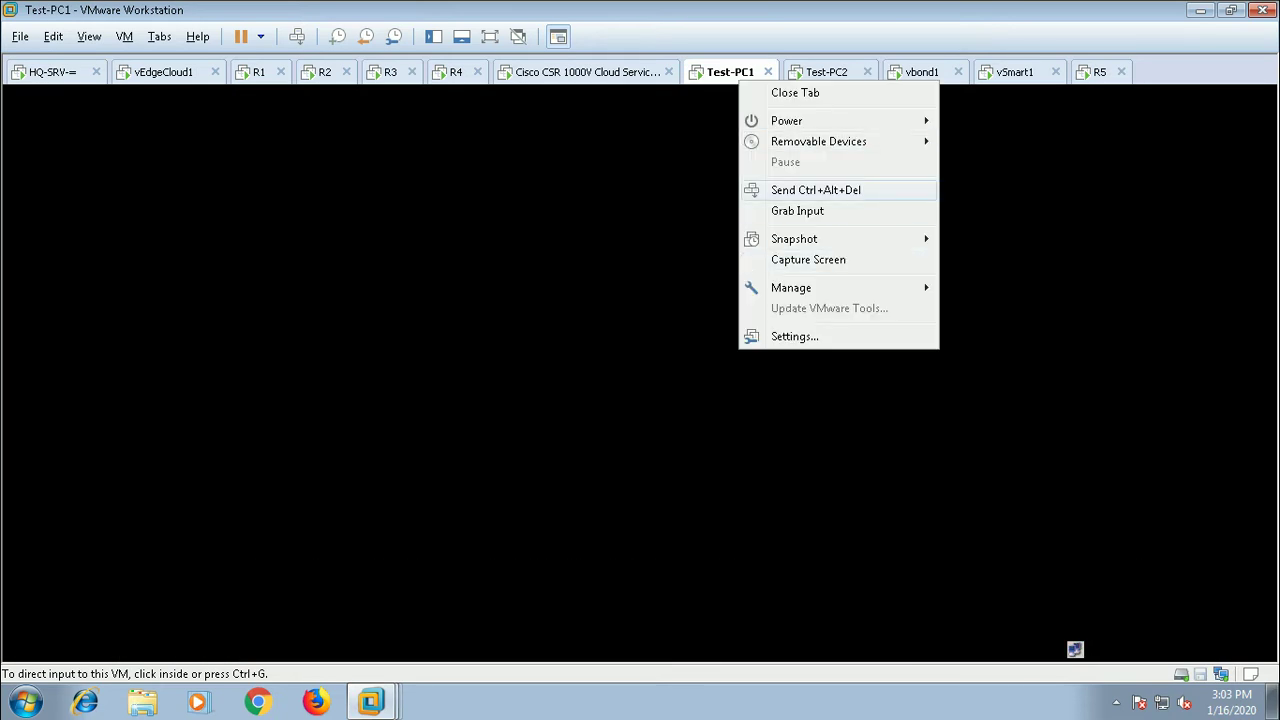
{"action": "left_click", "coordinate": [815, 190]}
{"action": "key", "text": "ctrl+g"}
{"action": "left_click", "coordinate": [762, 437]}
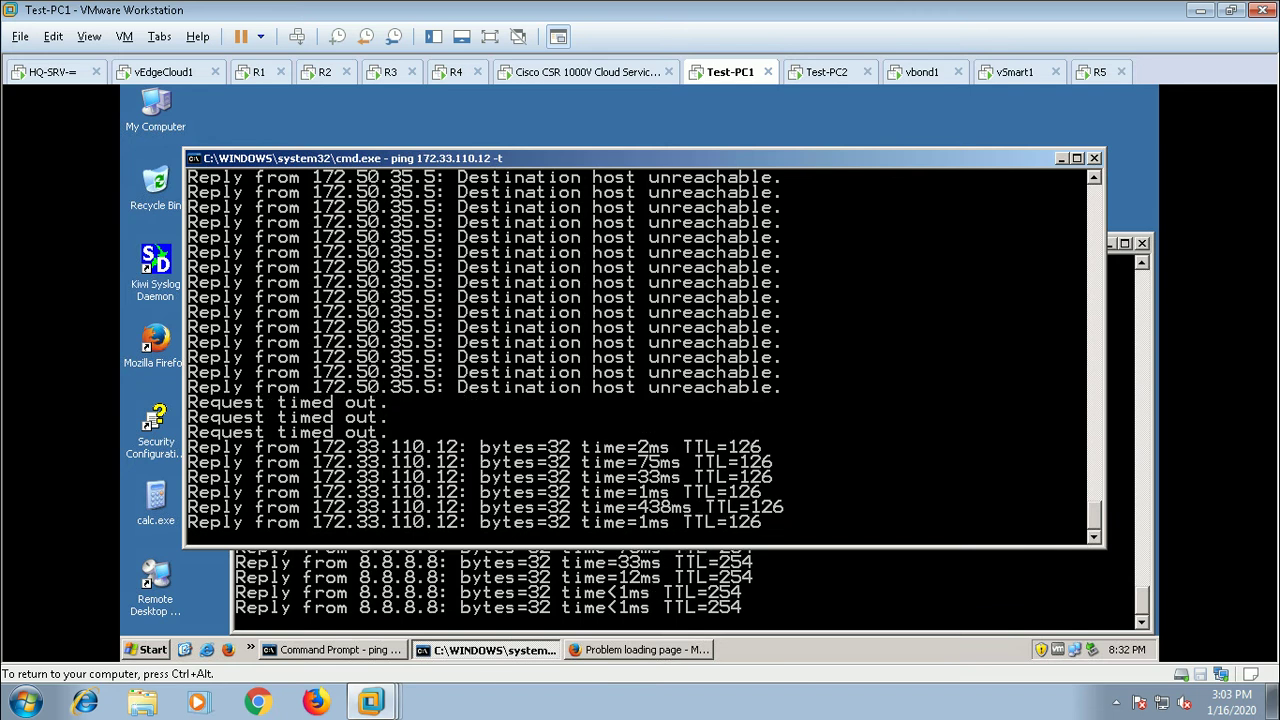
{"action": "left_click", "coordinate": [1062, 158]}
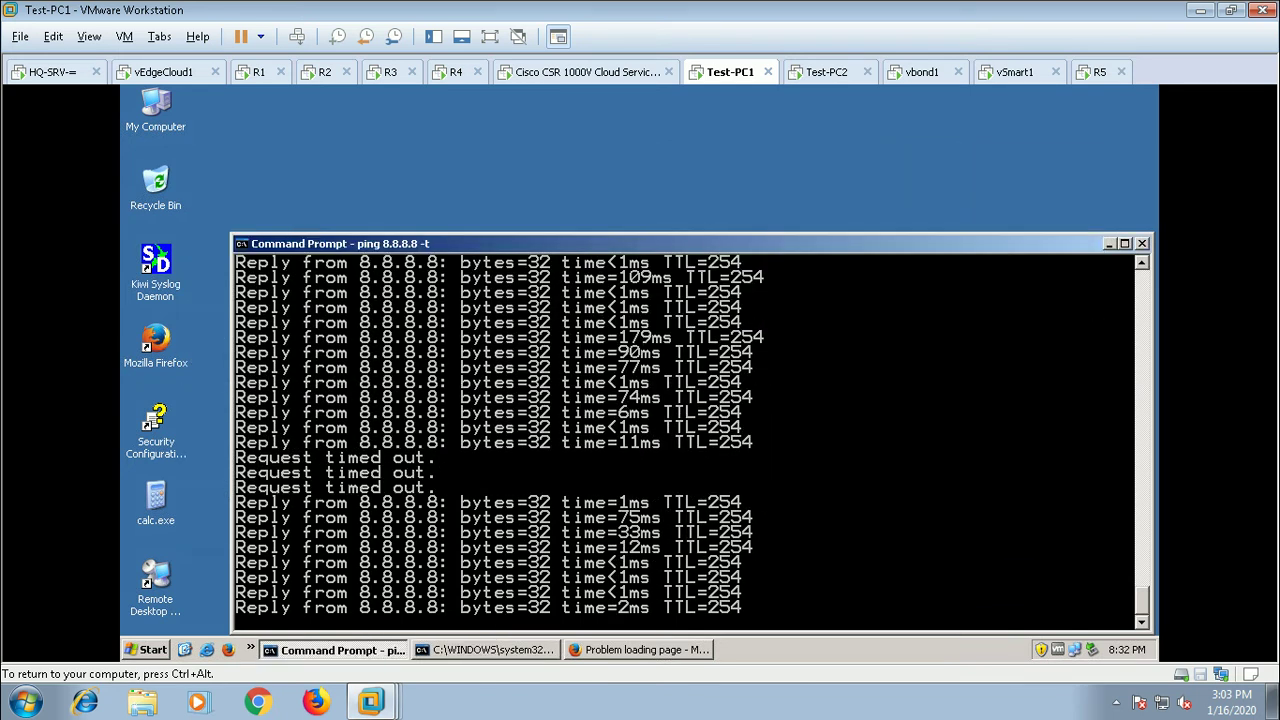
Step: Minimize the 8.8.8.8 ping window, return to HQ-SRV, and reach vManage's Localized Policy lists
{"action": "left_click", "coordinate": [1108, 243]}
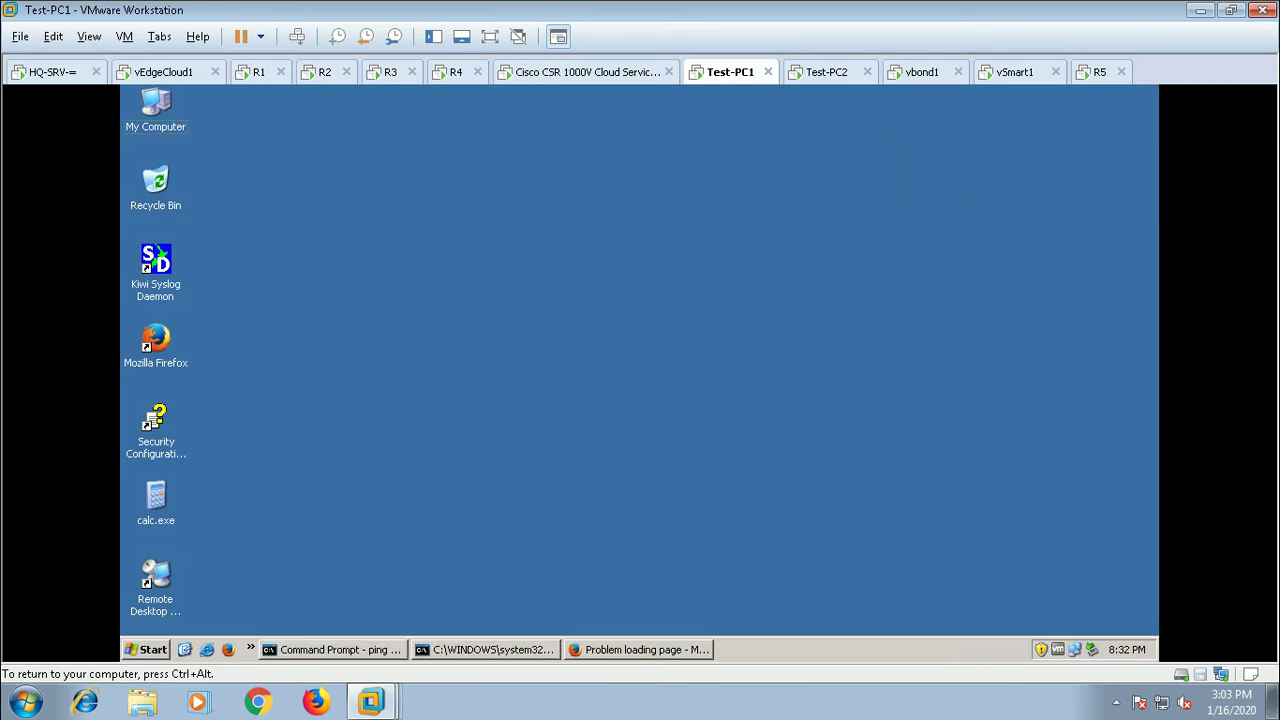
{"action": "left_click", "coordinate": [52, 71]}
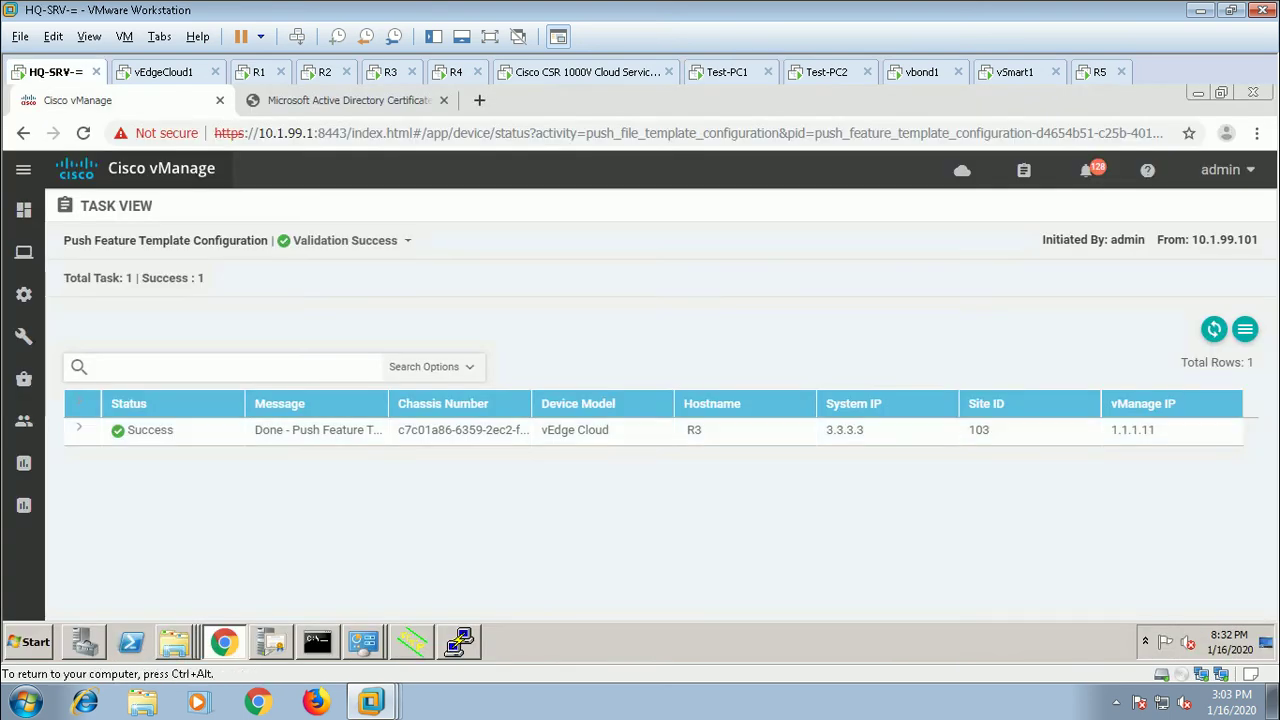
{"action": "mouse_move", "coordinate": [24, 336]}
{"action": "mouse_move", "coordinate": [24, 296]}
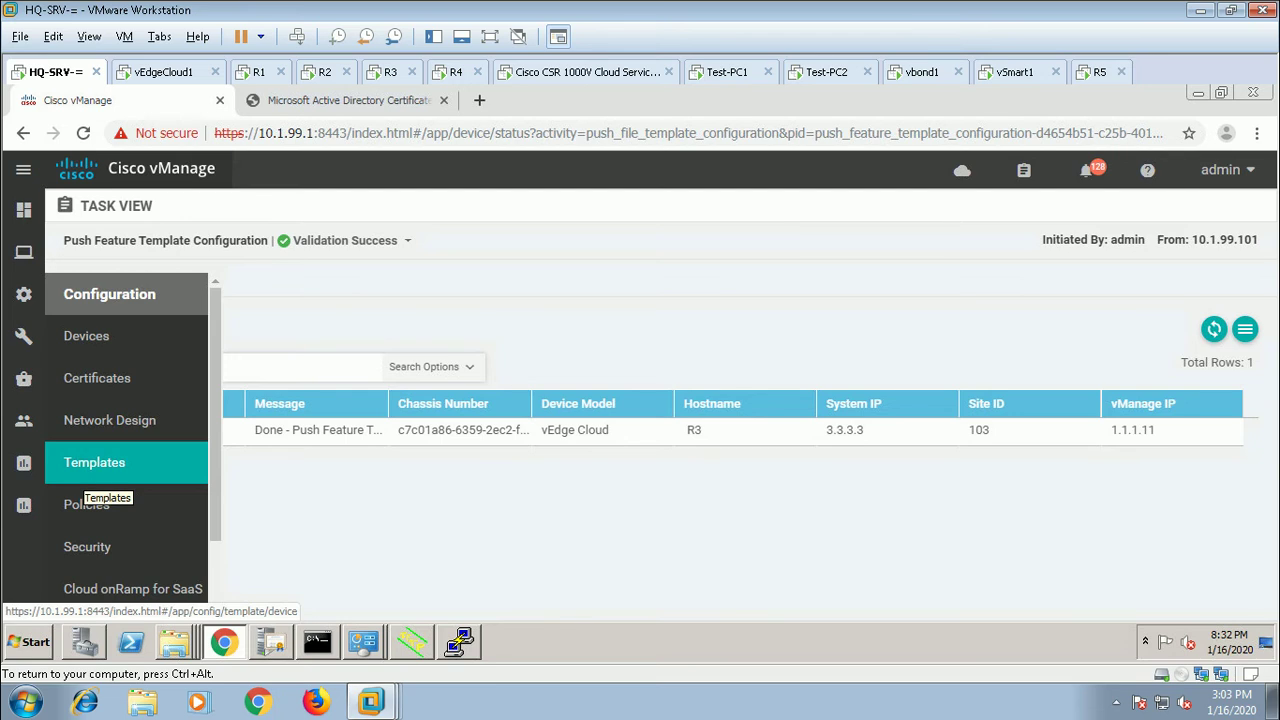
{"action": "left_click", "coordinate": [86, 505]}
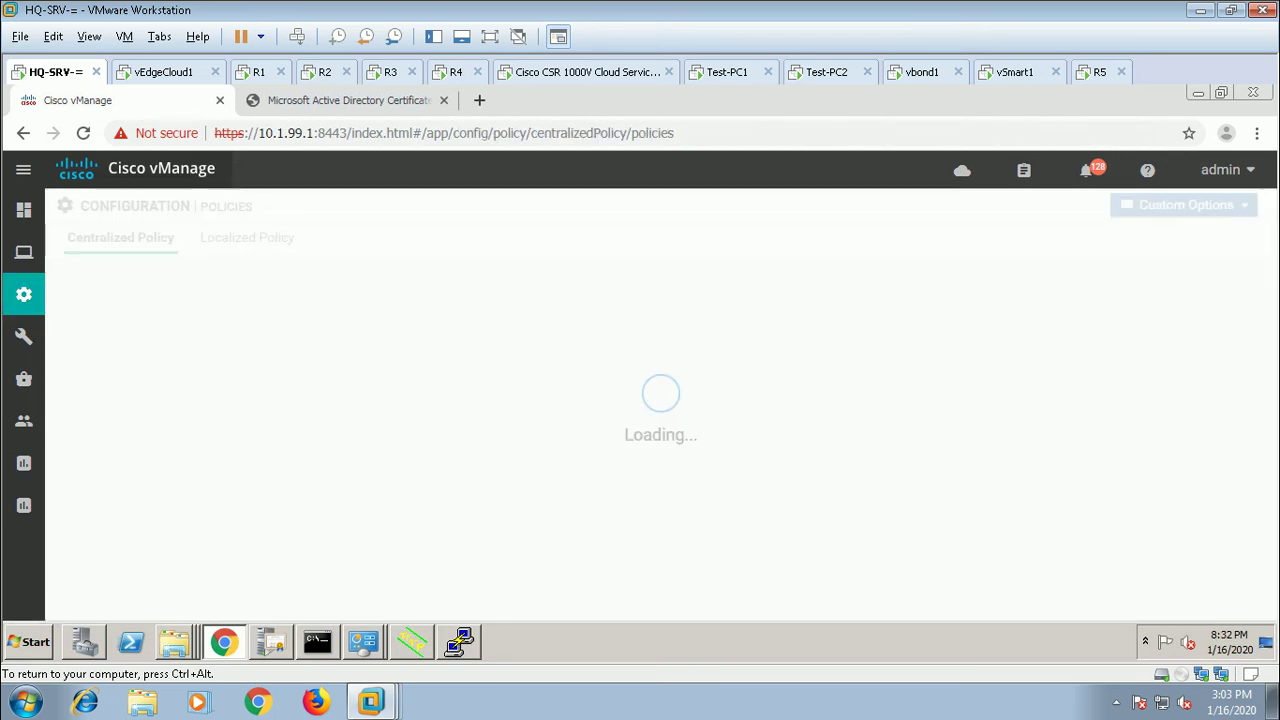
{"action": "left_click", "coordinate": [245, 237]}
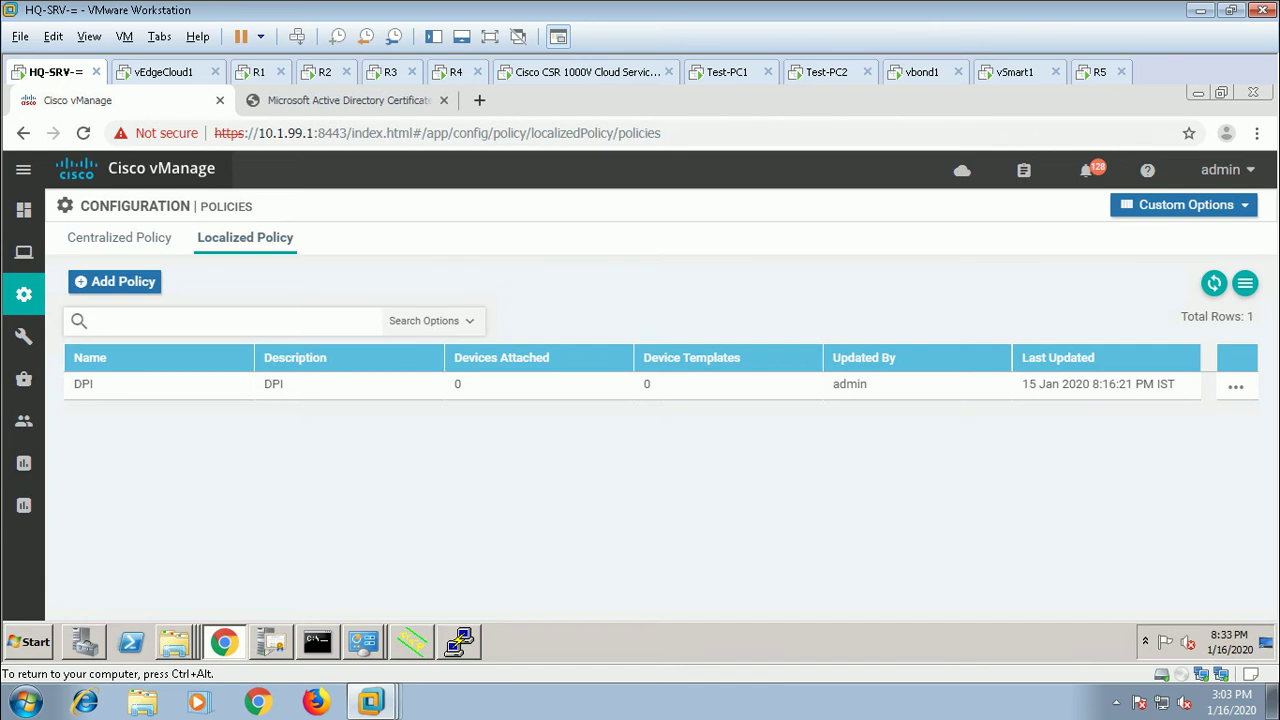
{"action": "left_click", "coordinate": [1186, 204]}
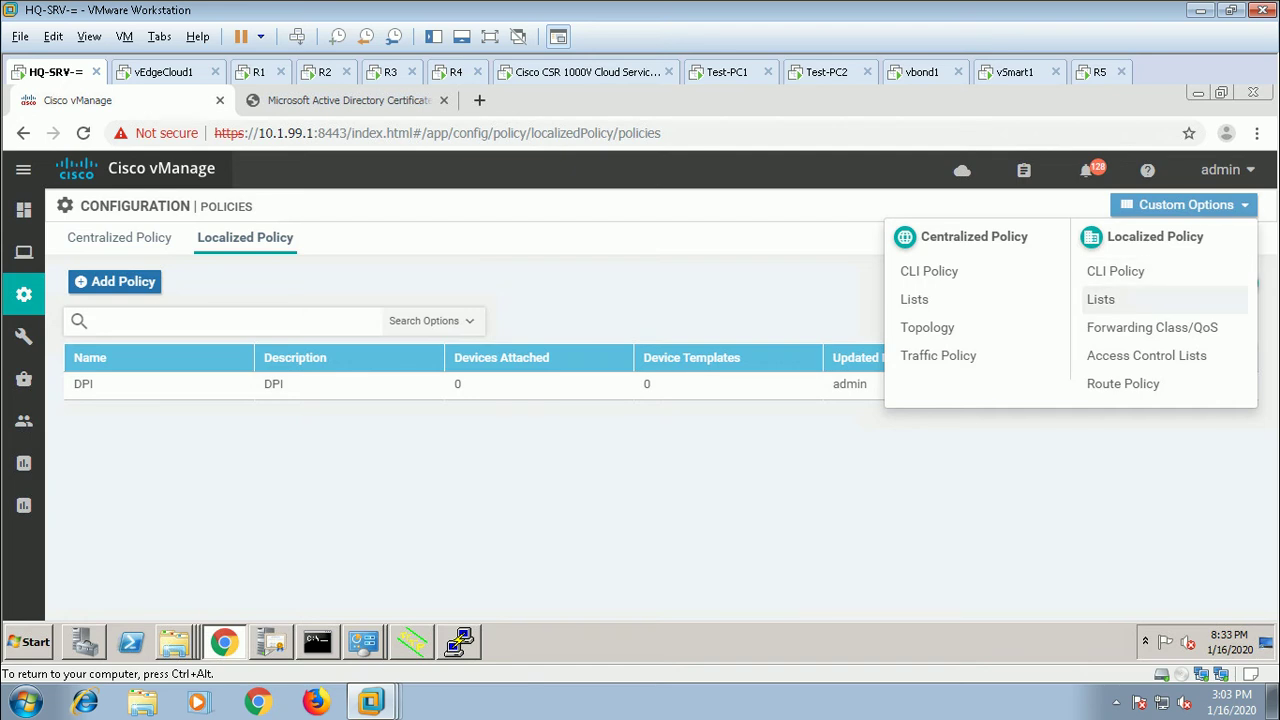
{"action": "left_click", "coordinate": [1100, 299]}
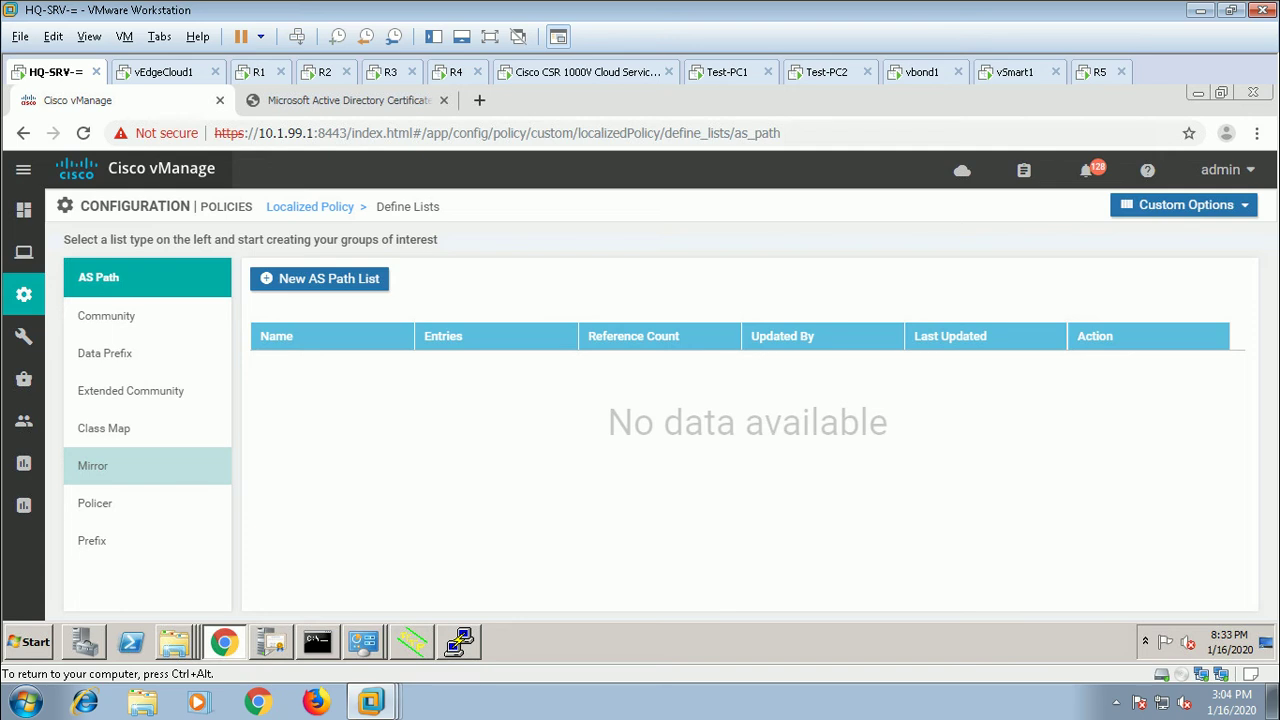
Step: Start a new Mirror list named TEST with remote destination IP 172.33.110.12
{"action": "left_click", "coordinate": [120, 465]}
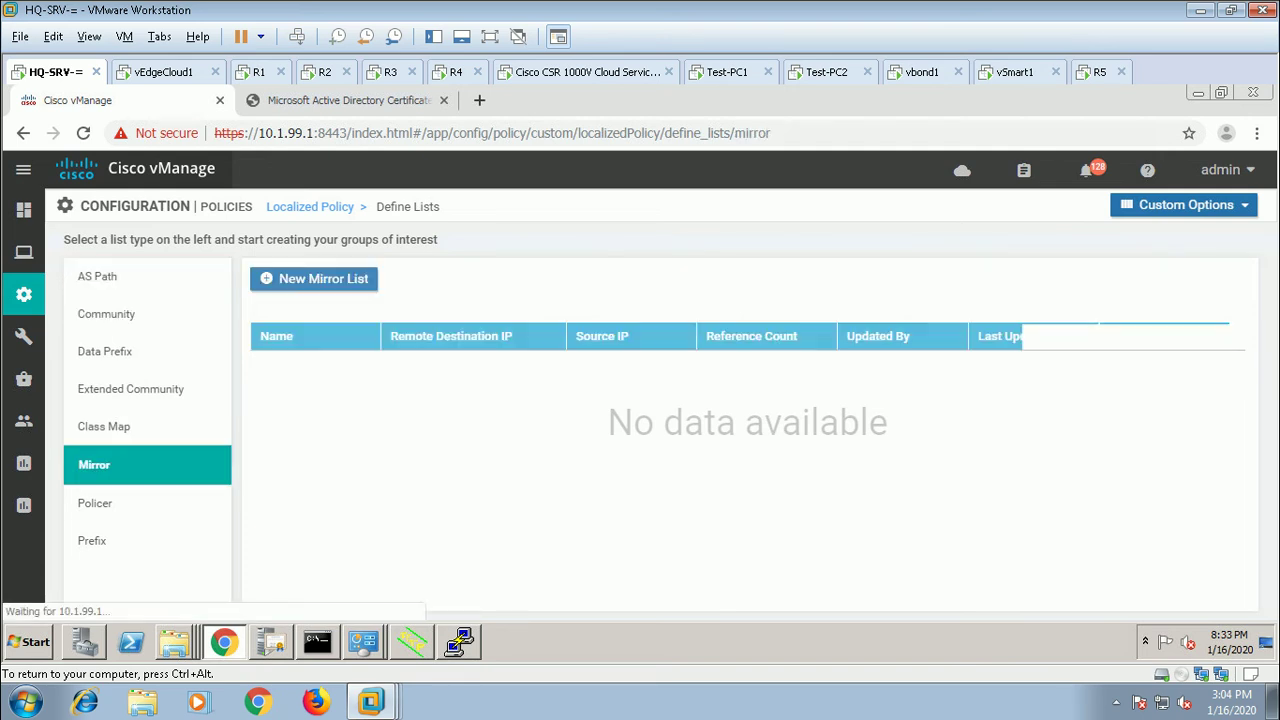
{"action": "left_click", "coordinate": [313, 278]}
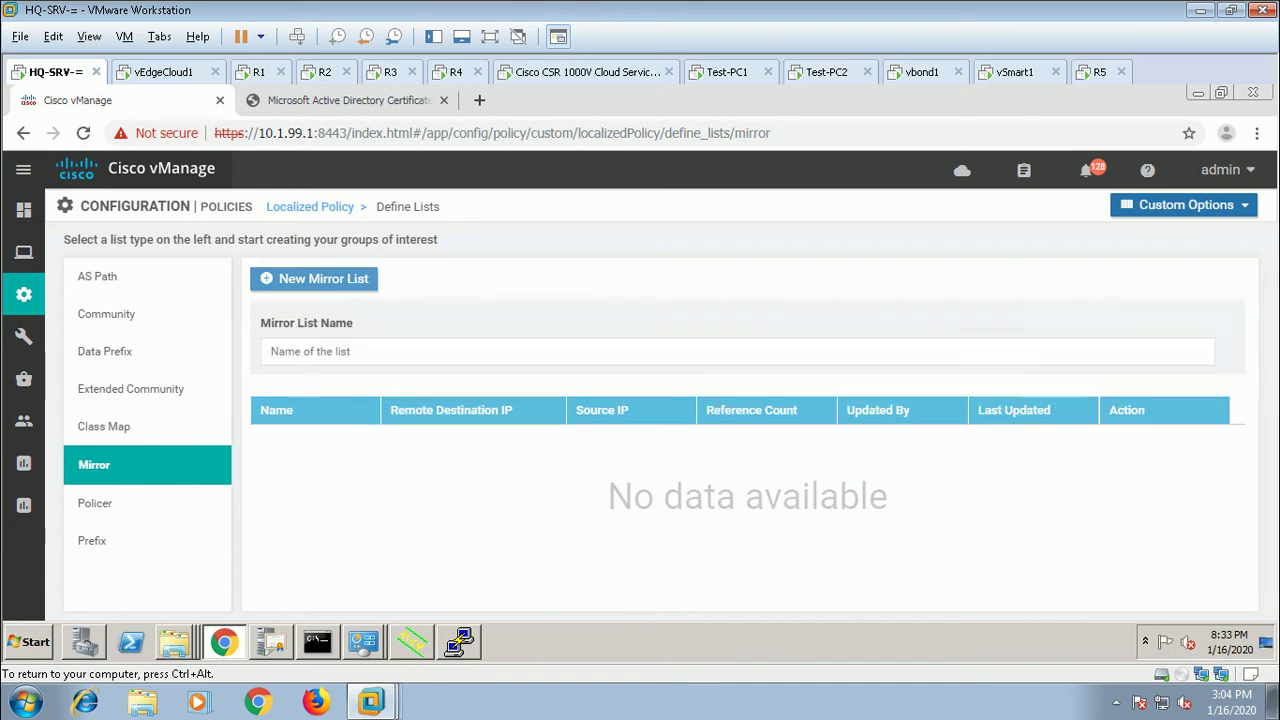
{"action": "left_click", "coordinate": [400, 351]}
{"action": "type", "text": "TEST"}
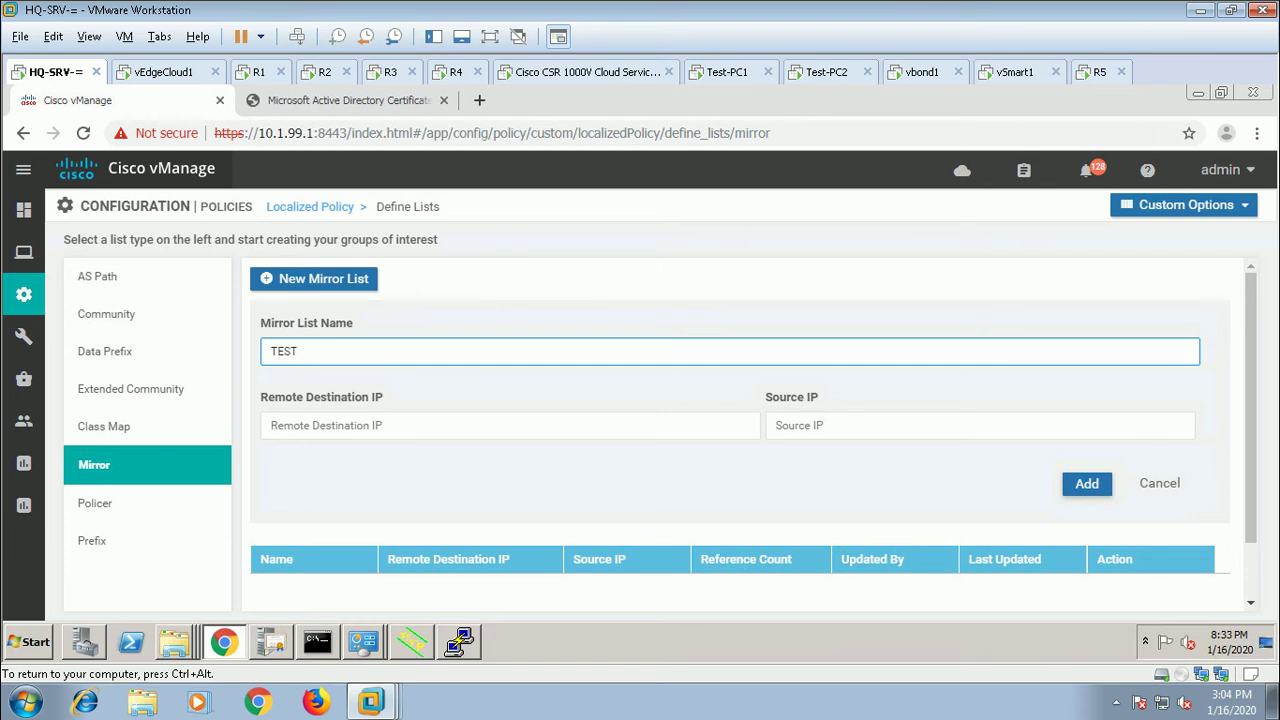
{"action": "left_click", "coordinate": [400, 425]}
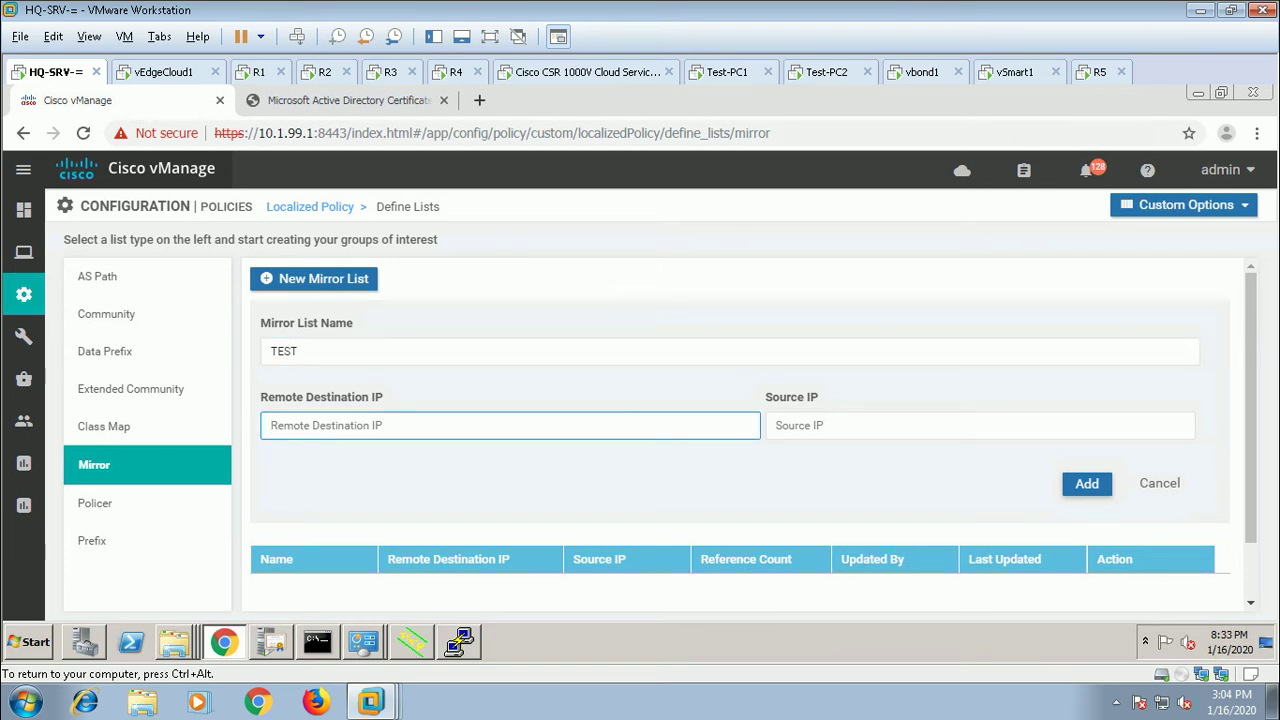
{"action": "type", "text": "172.33.110.12"}
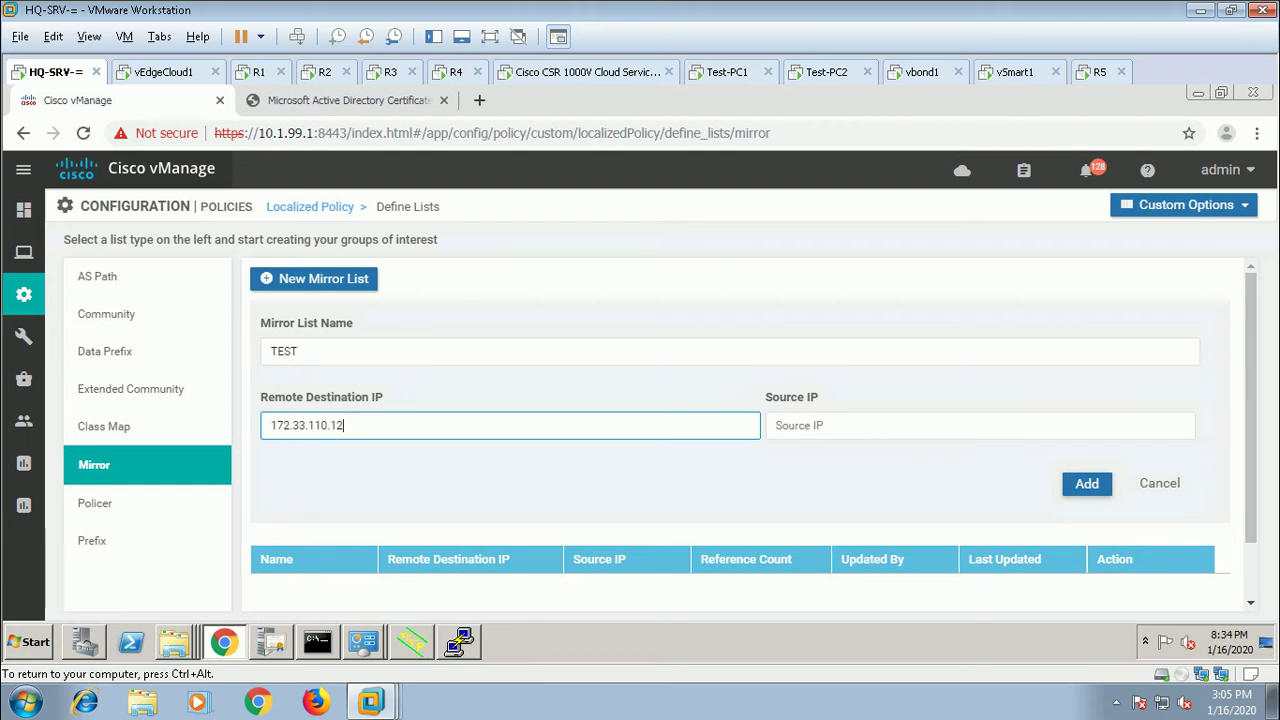
Step: Give the TEST mirror list source IP 3.3.3.3 and add it
{"action": "left_click", "coordinate": [820, 429]}
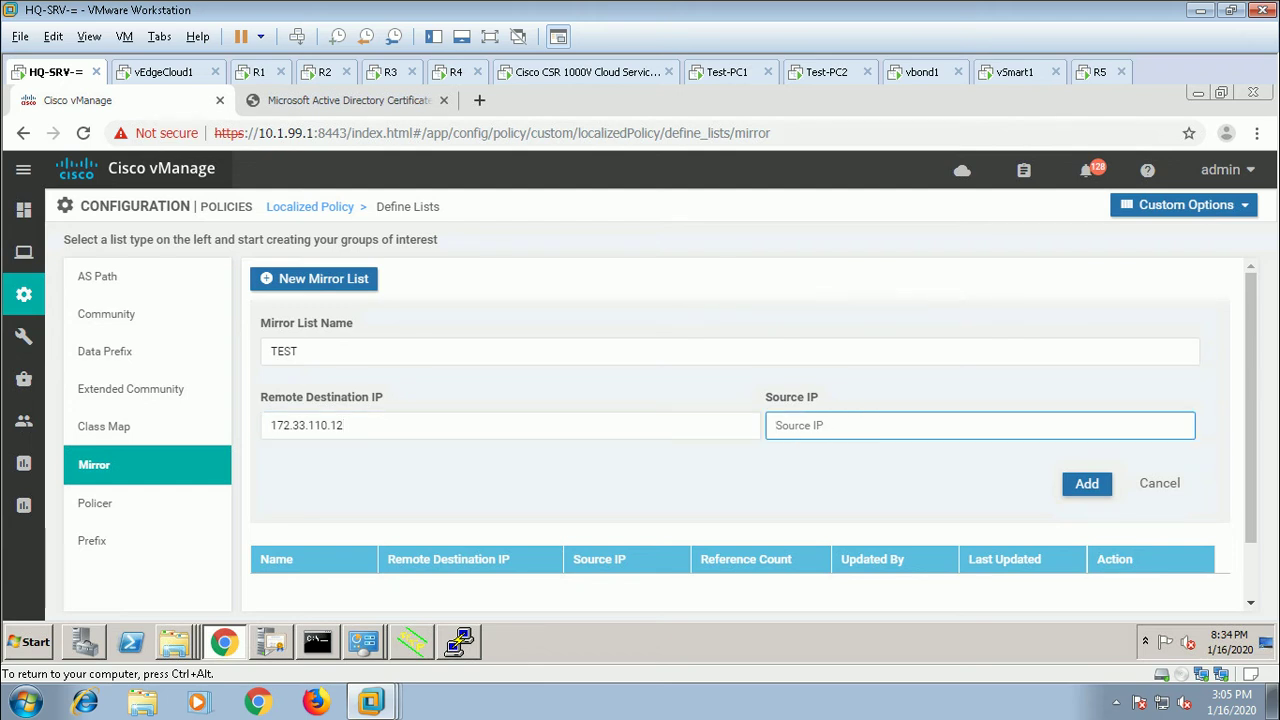
{"action": "type", "text": "3.3.3.3"}
{"action": "left_click", "coordinate": [1087, 483]}
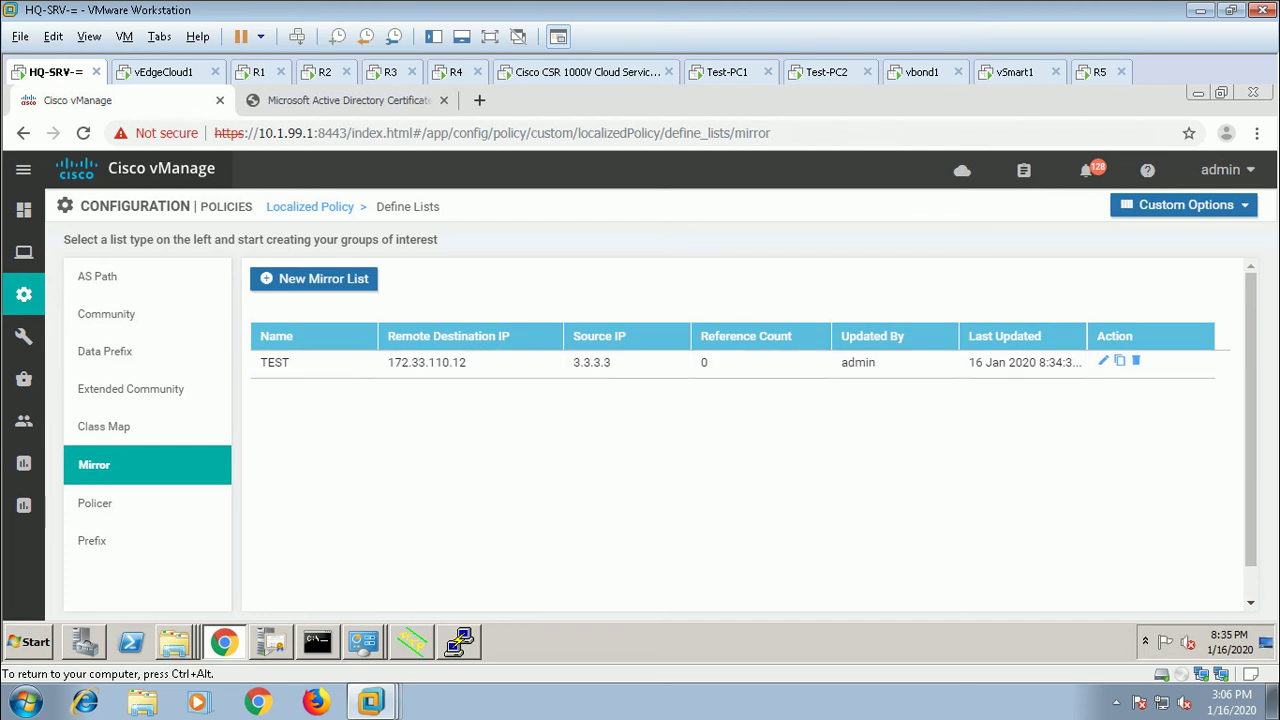
Step: Begin a new IPv4 ACL policy under the localized Access Control Lists
{"action": "left_click", "coordinate": [1185, 204]}
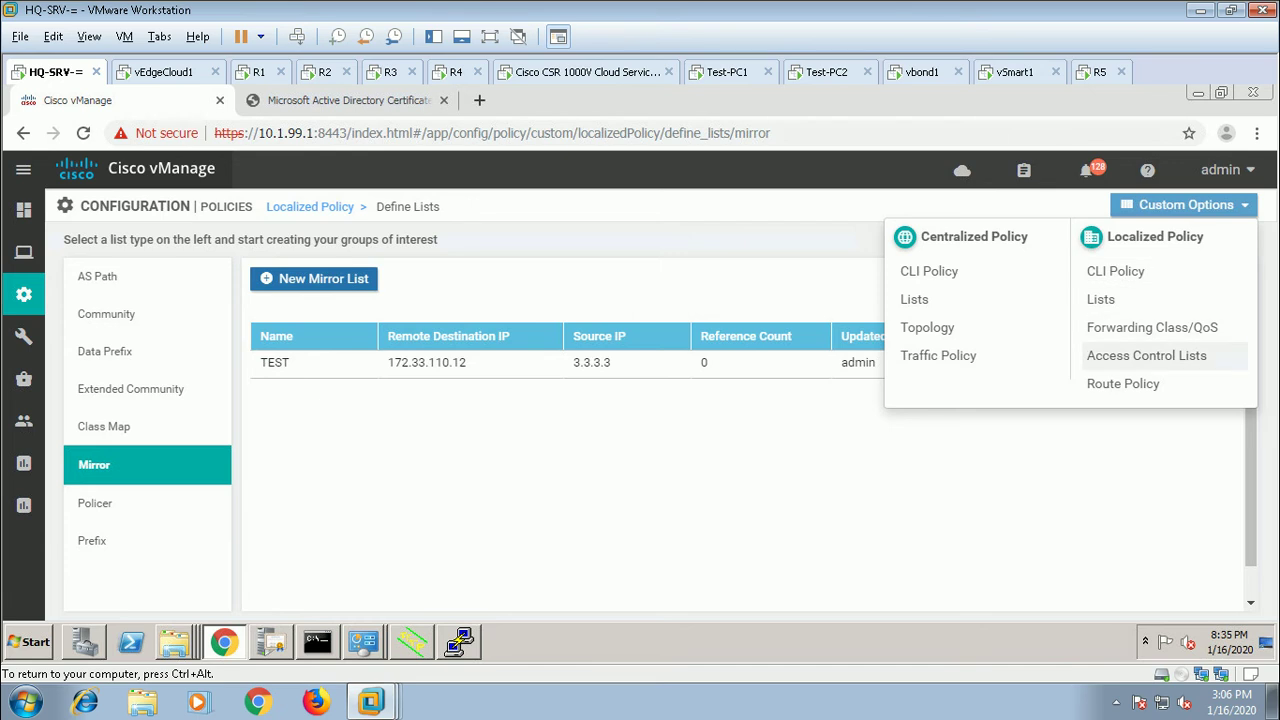
{"action": "left_click", "coordinate": [1146, 355]}
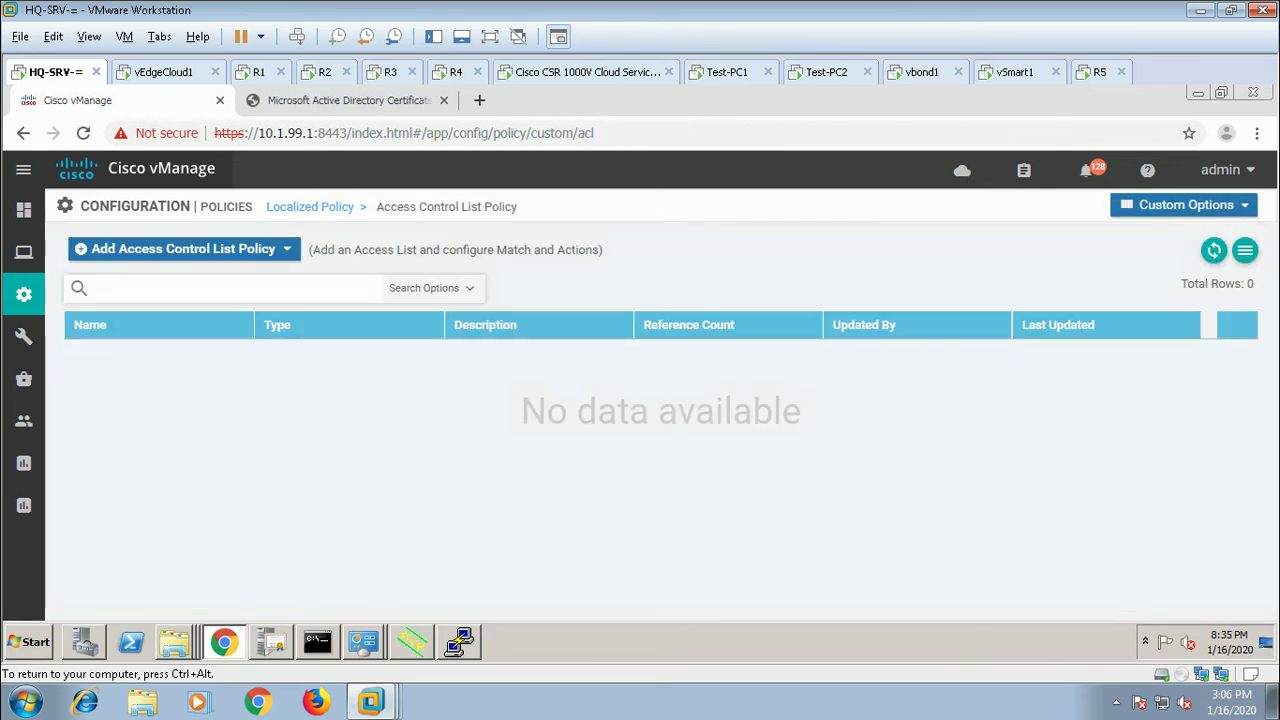
{"action": "left_click", "coordinate": [183, 249]}
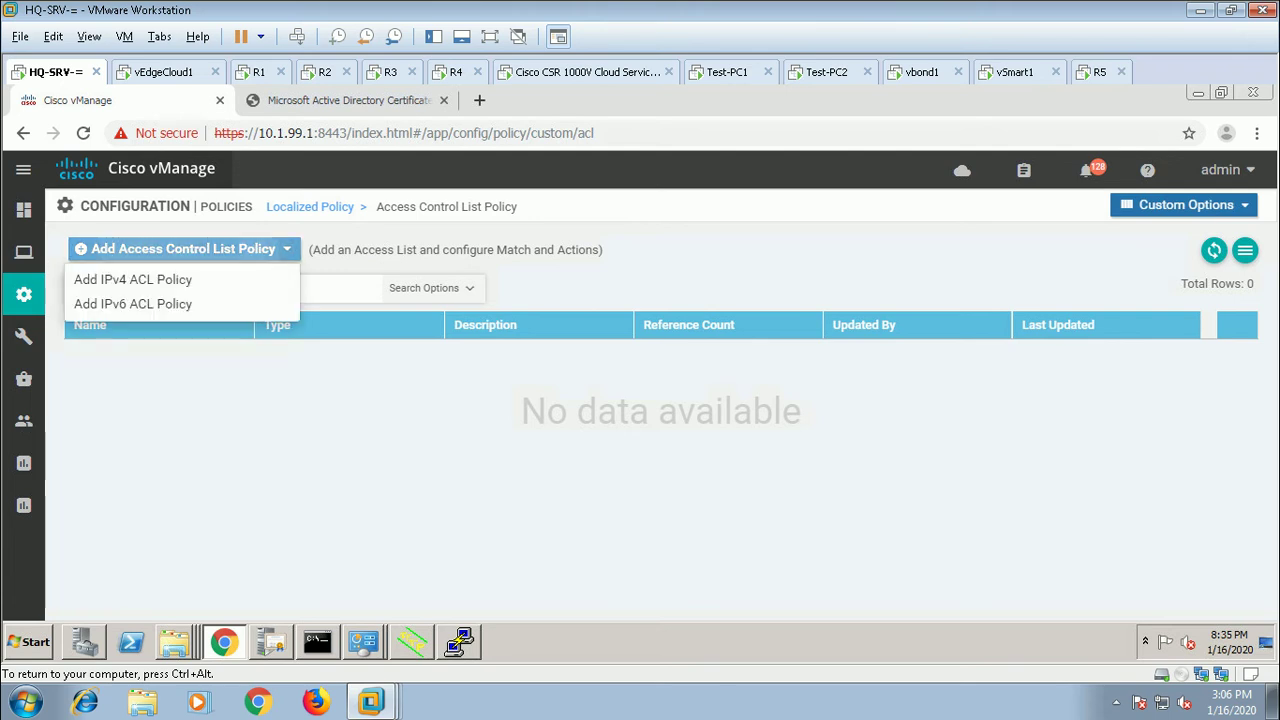
{"action": "left_click", "coordinate": [133, 279]}
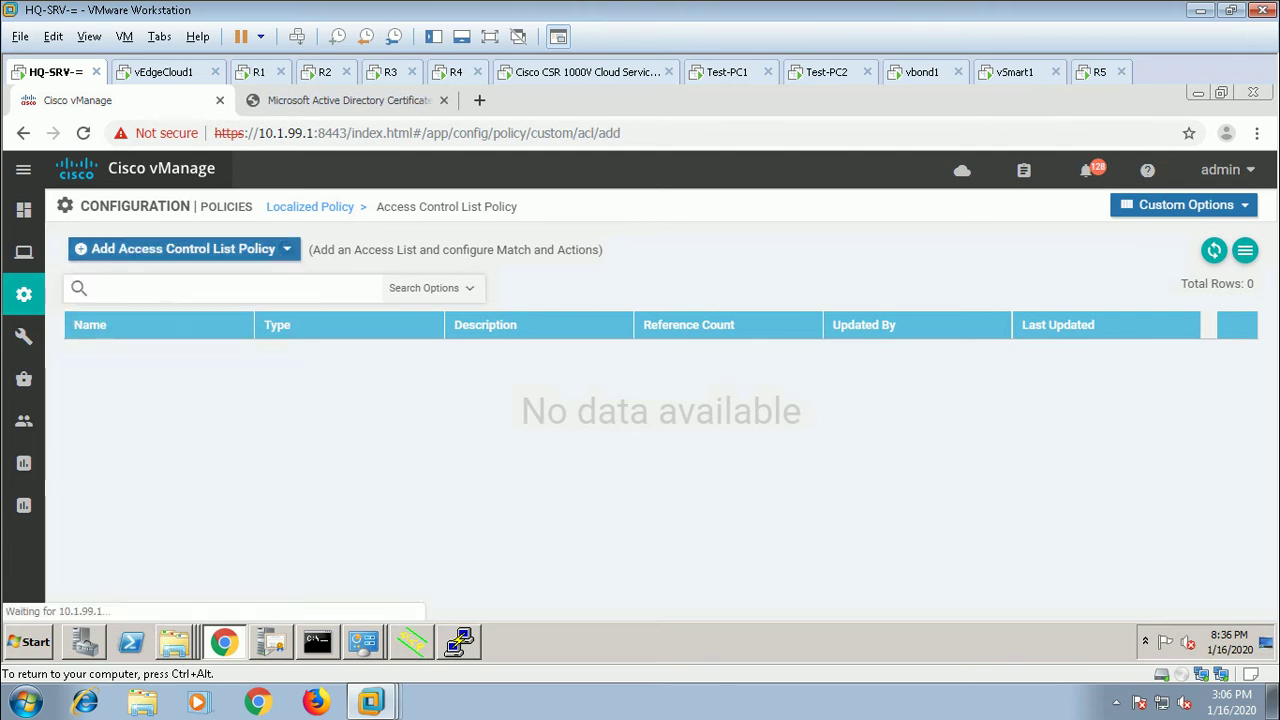
{"action": "left_click", "coordinate": [201, 257]}
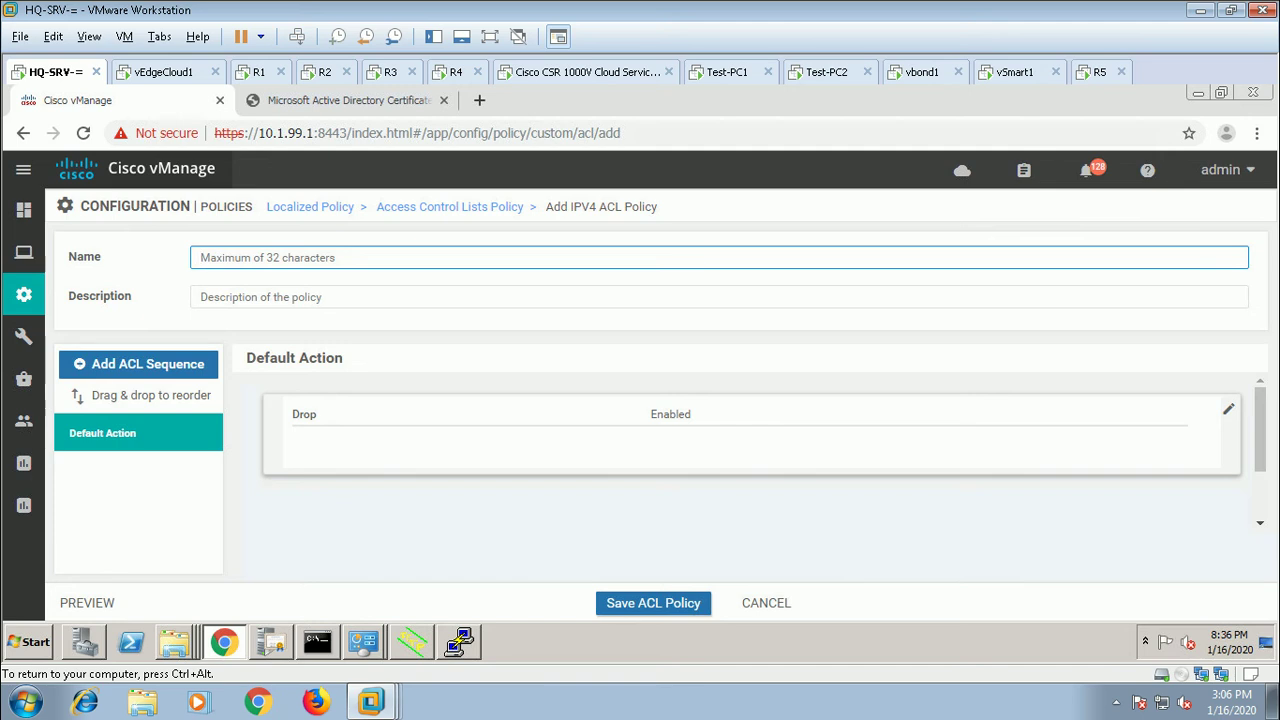
Step: Name and describe the ACL policy 'acl', set default action Accept, and add an ACL sequence
{"action": "type", "text": "acl"}
{"action": "left_click", "coordinate": [201, 297]}
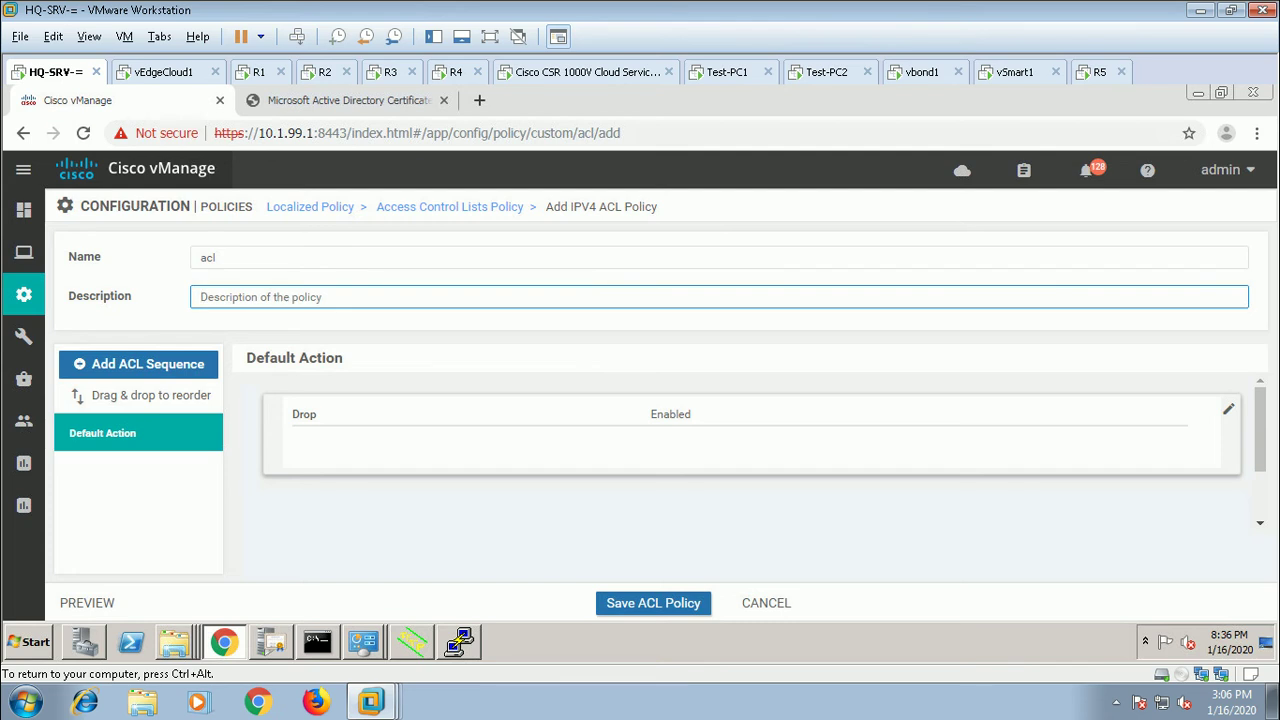
{"action": "type", "text": "acl"}
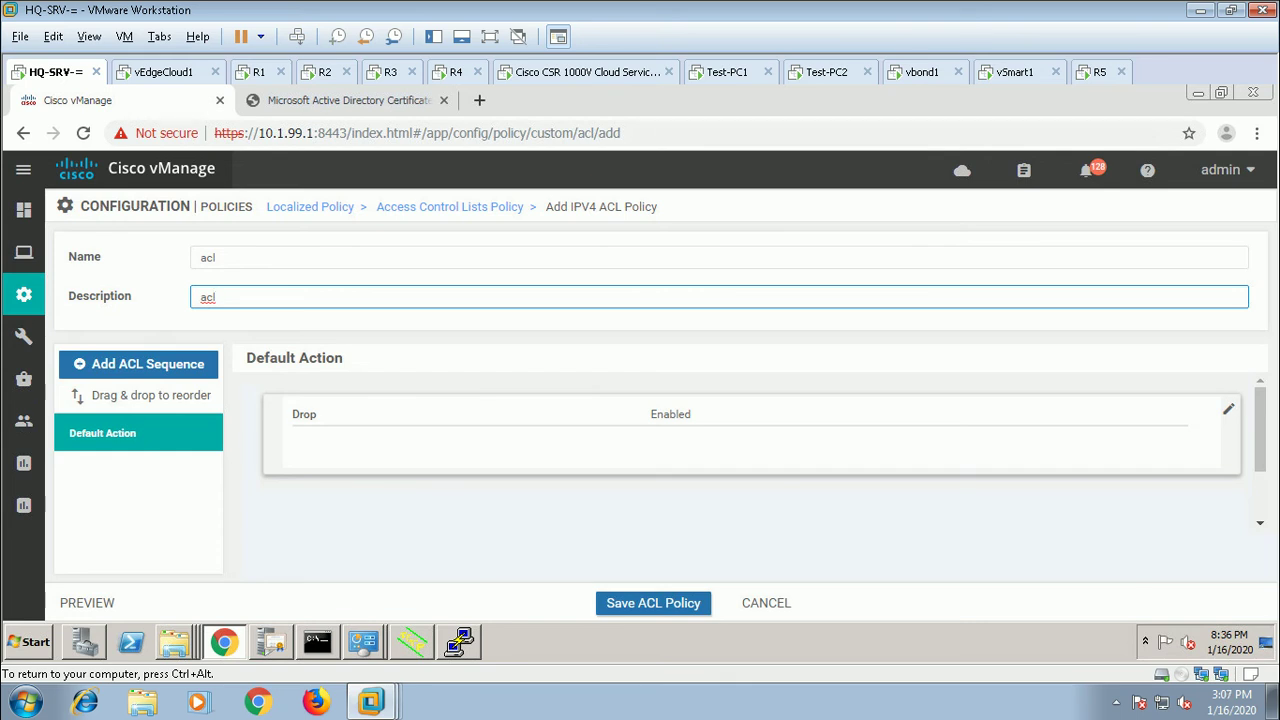
{"action": "left_click", "coordinate": [1228, 409]}
{"action": "left_click", "coordinate": [714, 432]}
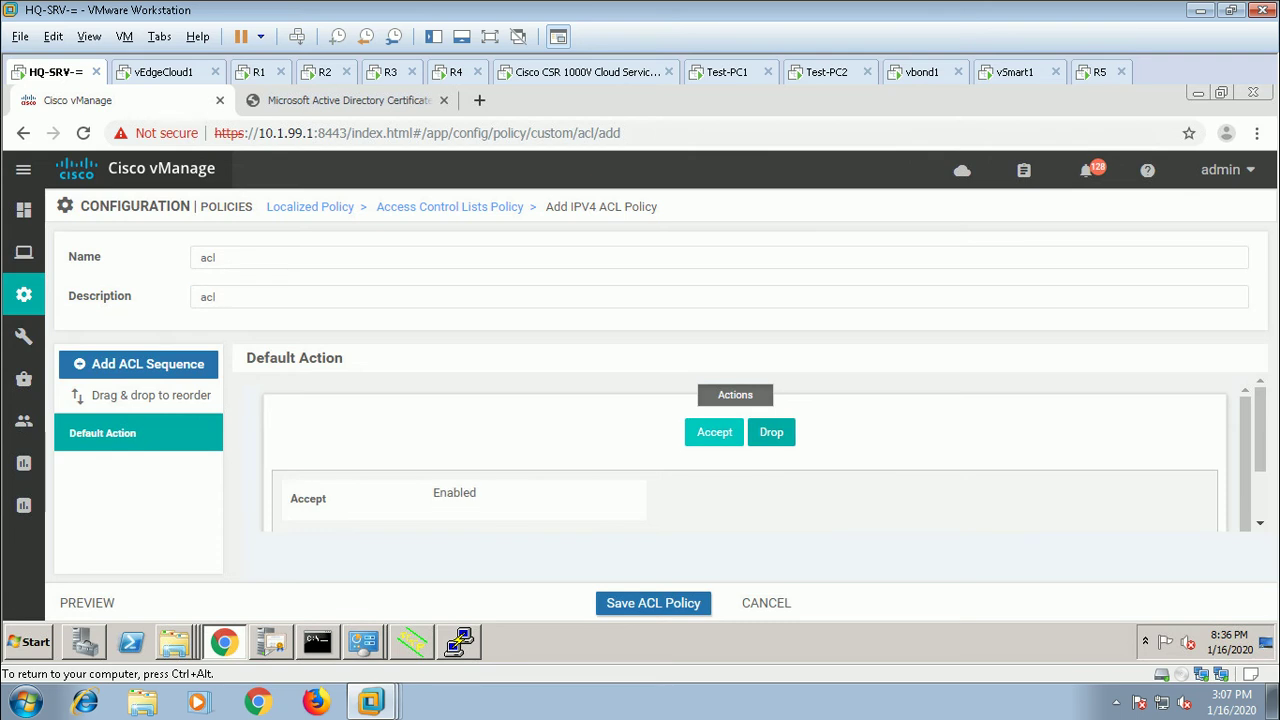
{"action": "left_click", "coordinate": [138, 364]}
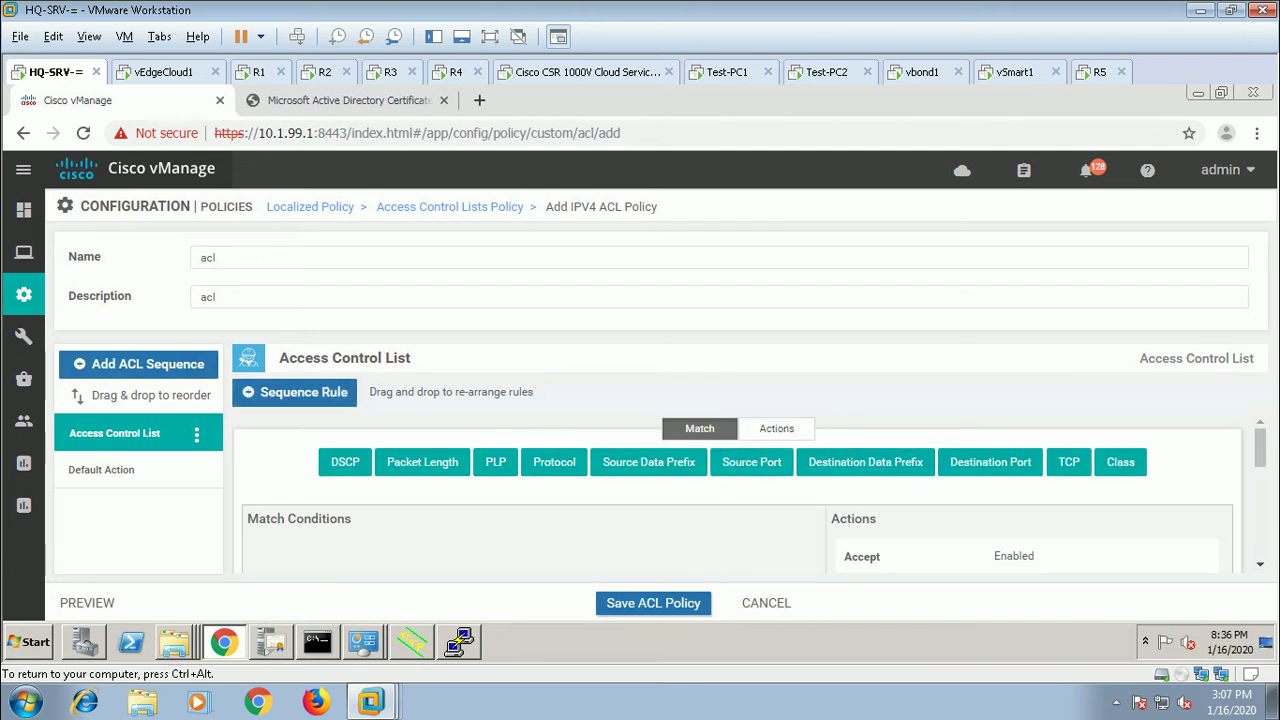
Step: Add a Mirror List action using TEST to rule 1, then save the rule and the acl policy
{"action": "left_click", "coordinate": [776, 428]}
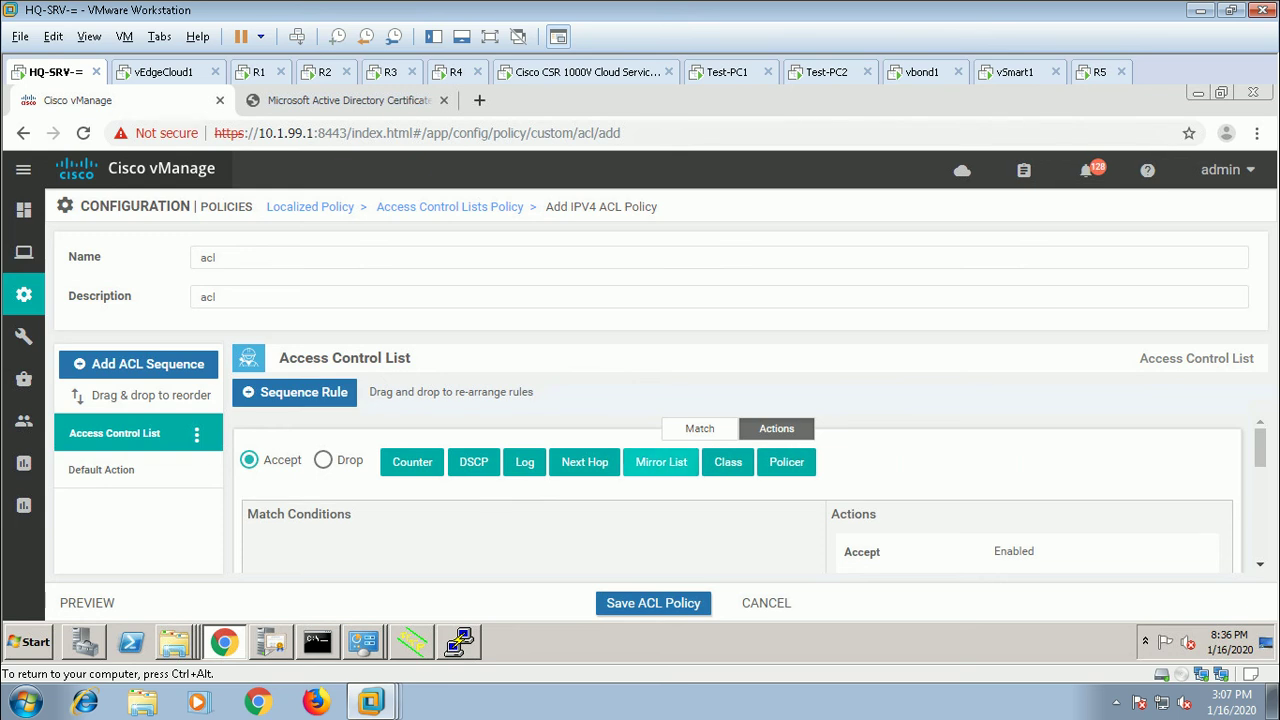
{"action": "left_click", "coordinate": [661, 462]}
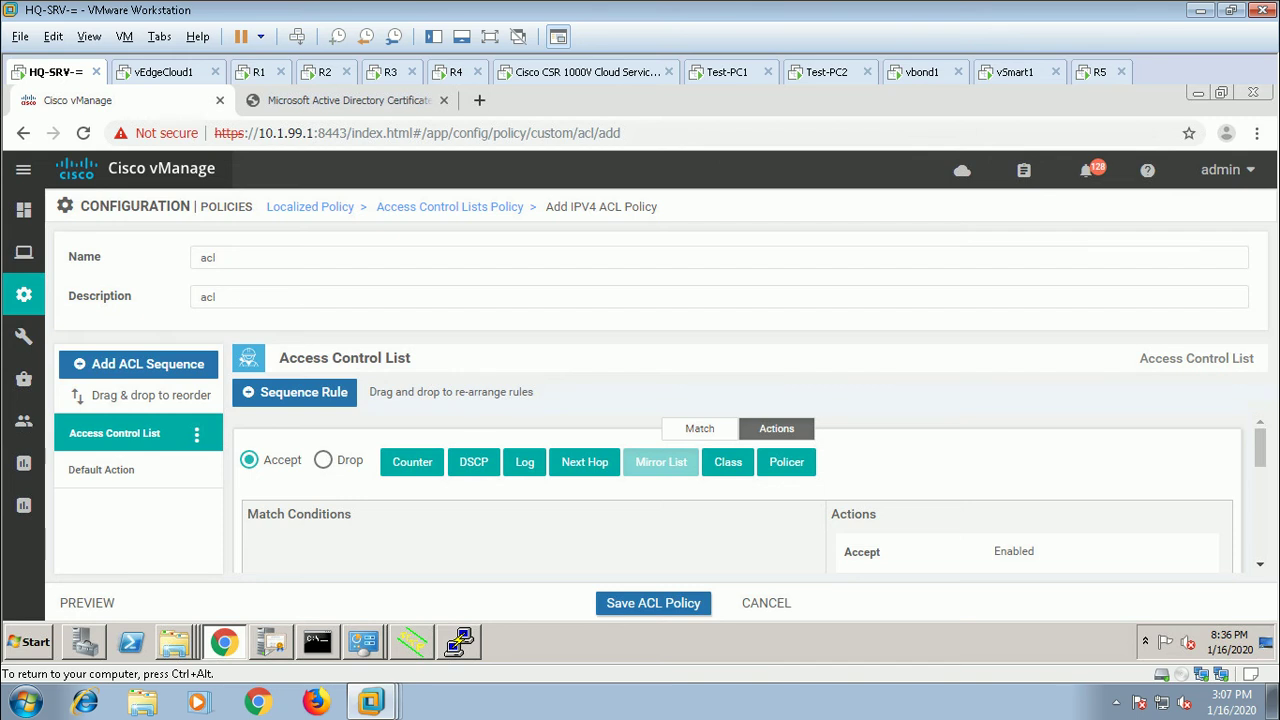
{"action": "scroll", "coordinate": [740, 490], "scroll_direction": "down", "scroll_amount": 1}
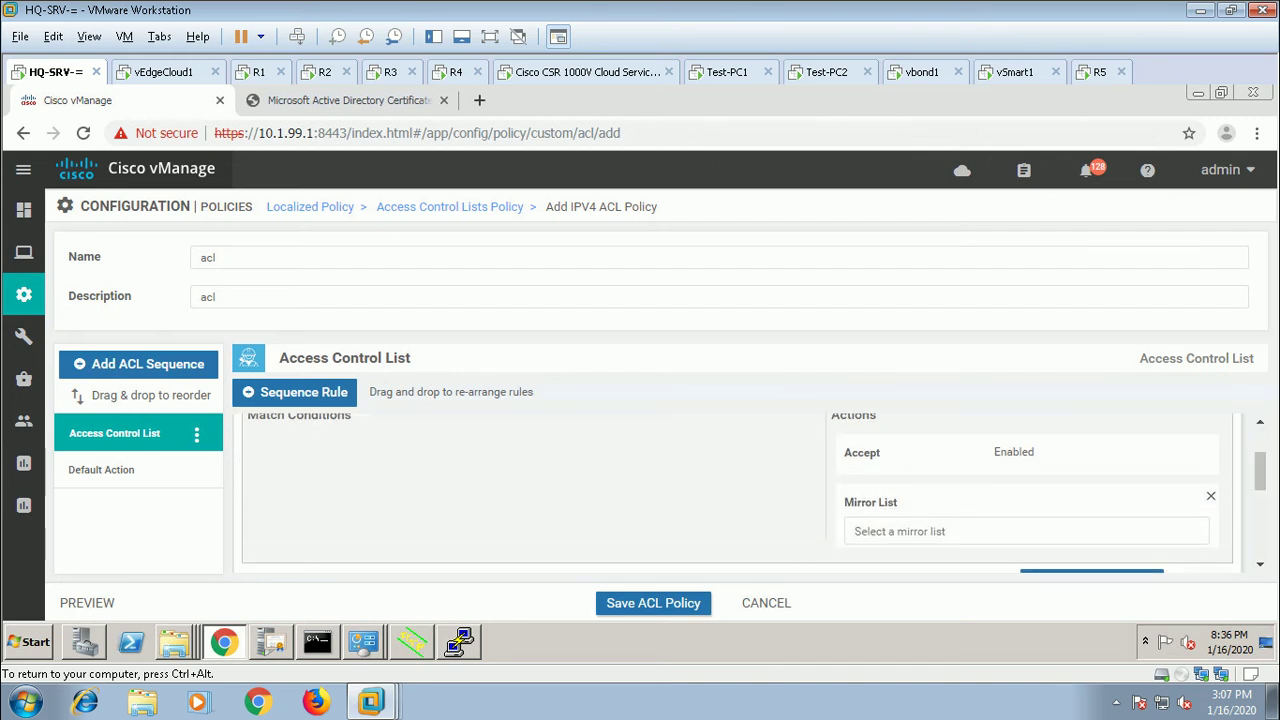
{"action": "left_click", "coordinate": [1000, 531]}
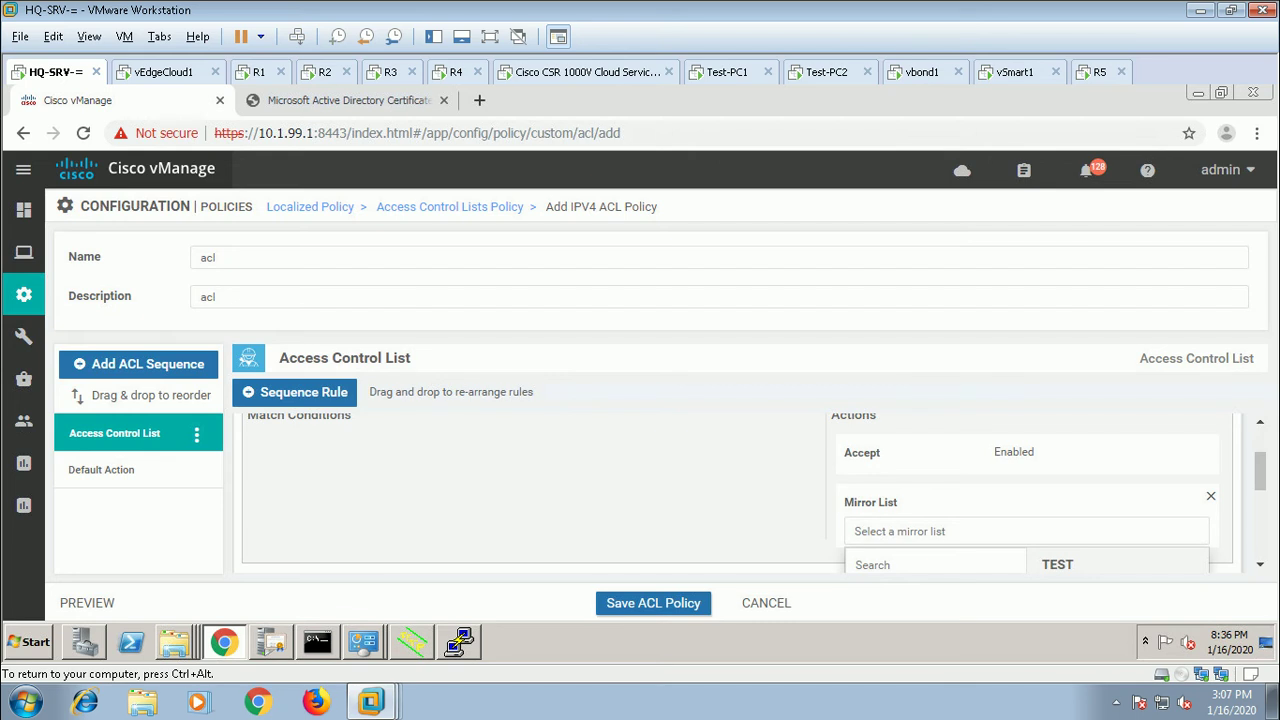
{"action": "scroll", "coordinate": [740, 490], "scroll_direction": "down", "scroll_amount": 1}
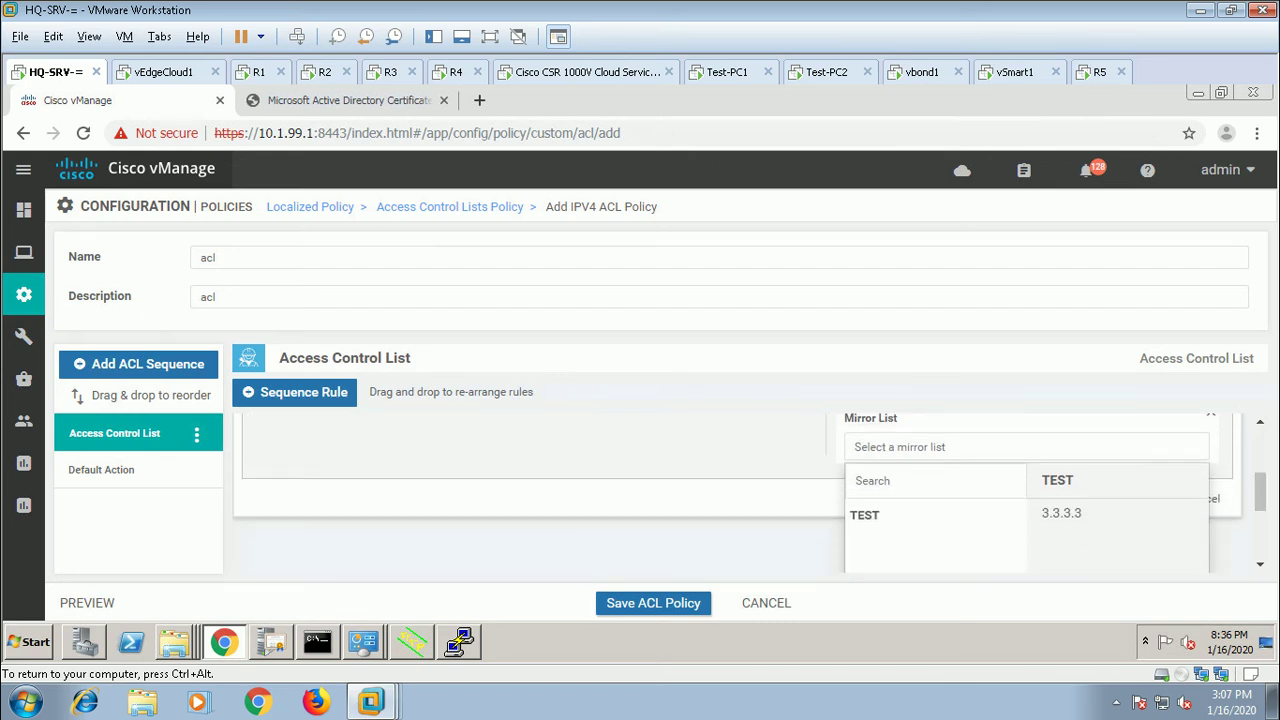
{"action": "left_click", "coordinate": [1000, 447]}
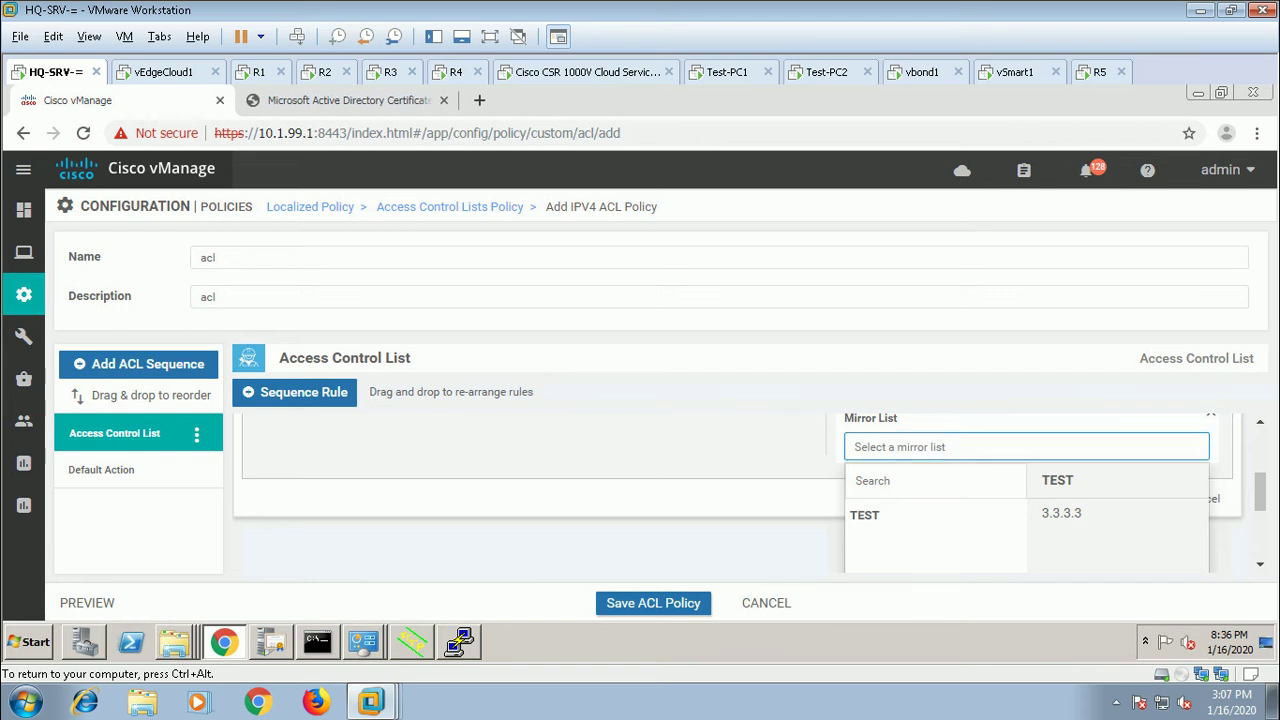
{"action": "left_click", "coordinate": [864, 515]}
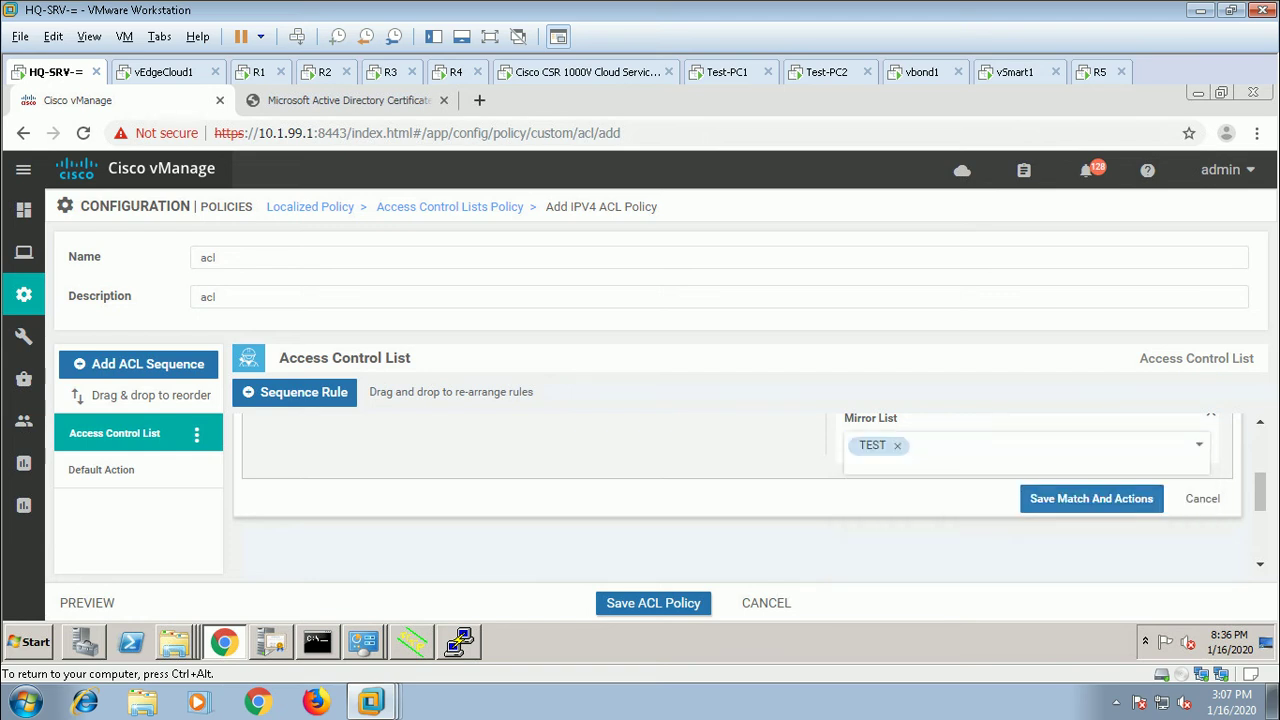
{"action": "left_click", "coordinate": [1091, 498]}
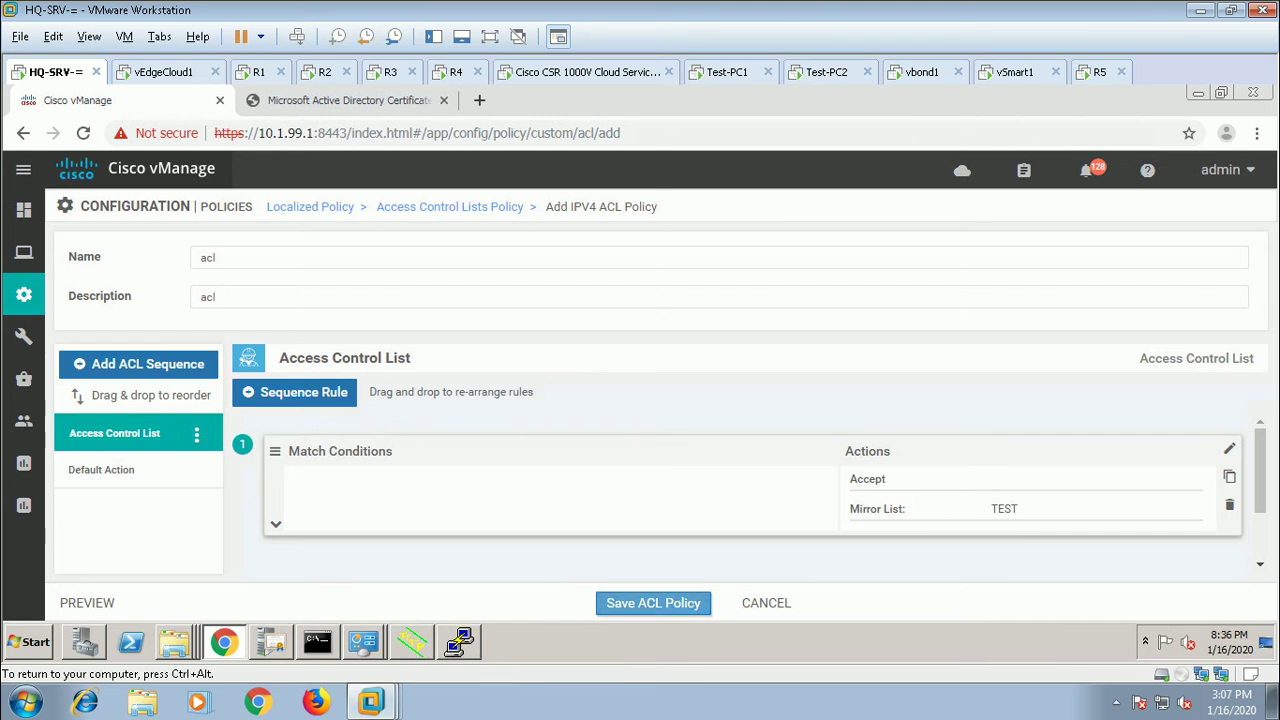
{"action": "left_click", "coordinate": [653, 602]}
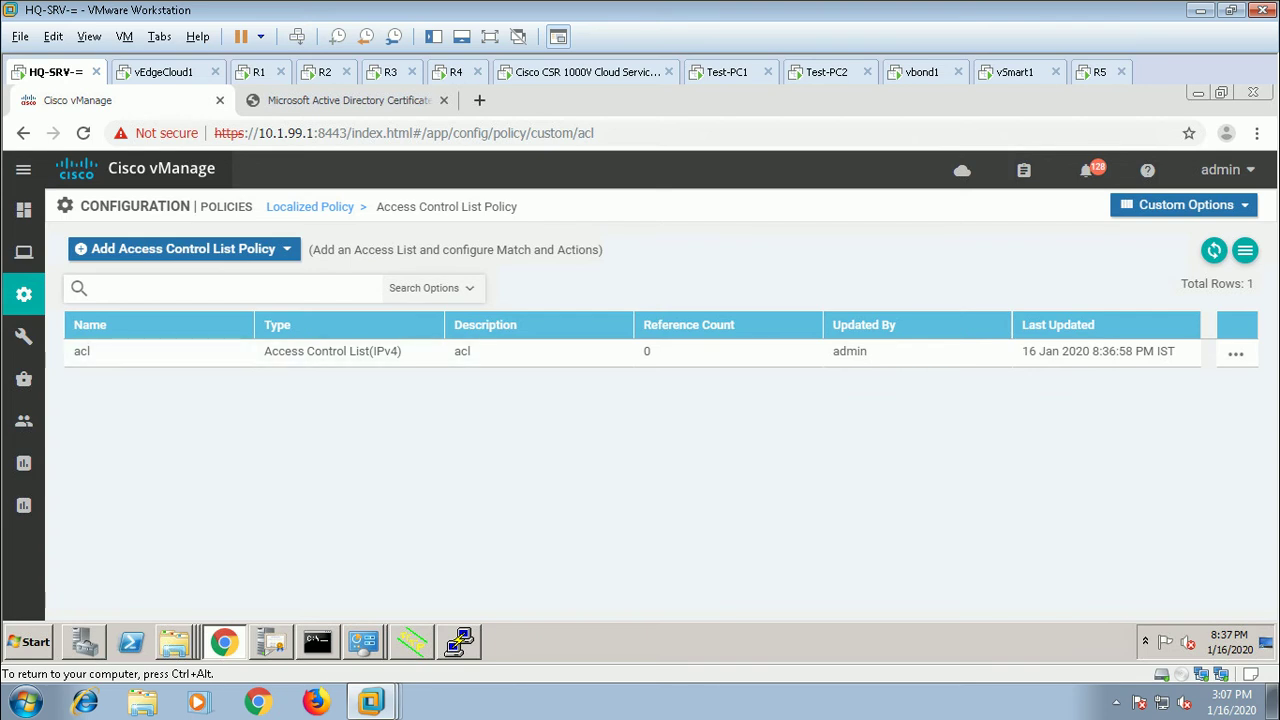
Step: Open the DPI localized policy for editing from the Localized Policy list
{"action": "mouse_move", "coordinate": [24, 294]}
{"action": "mouse_move", "coordinate": [24, 378]}
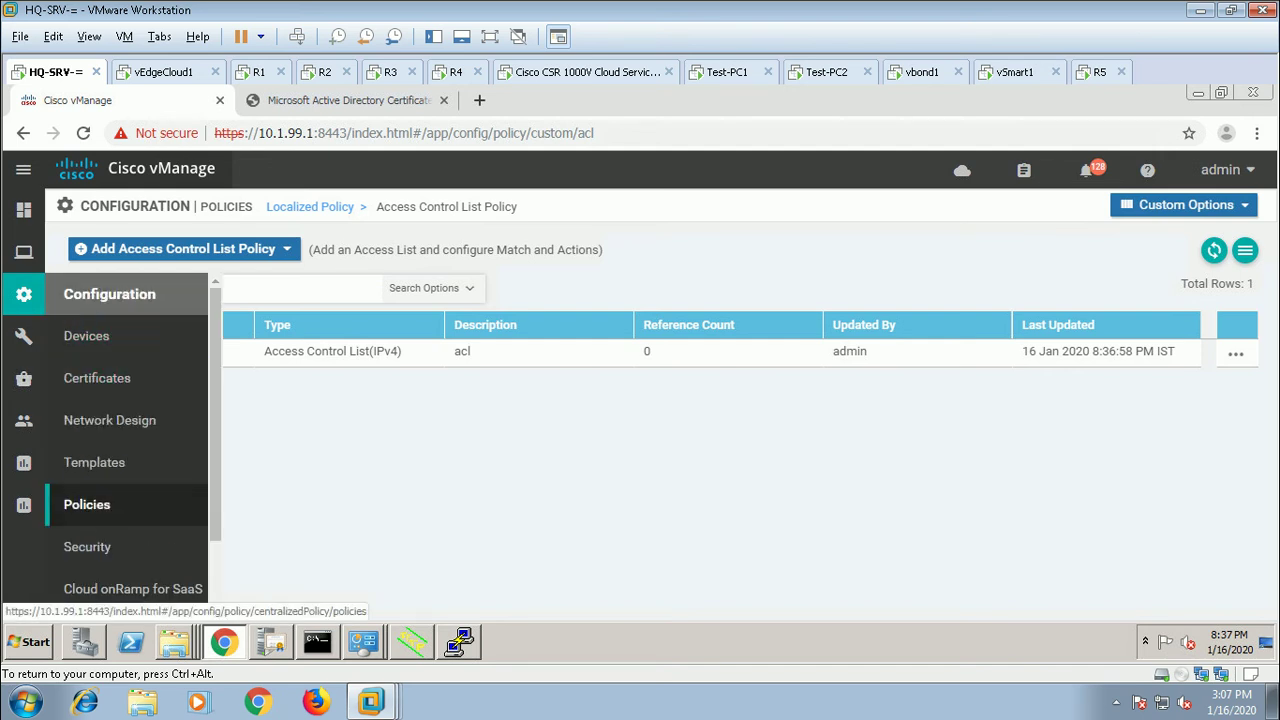
{"action": "left_click", "coordinate": [87, 504]}
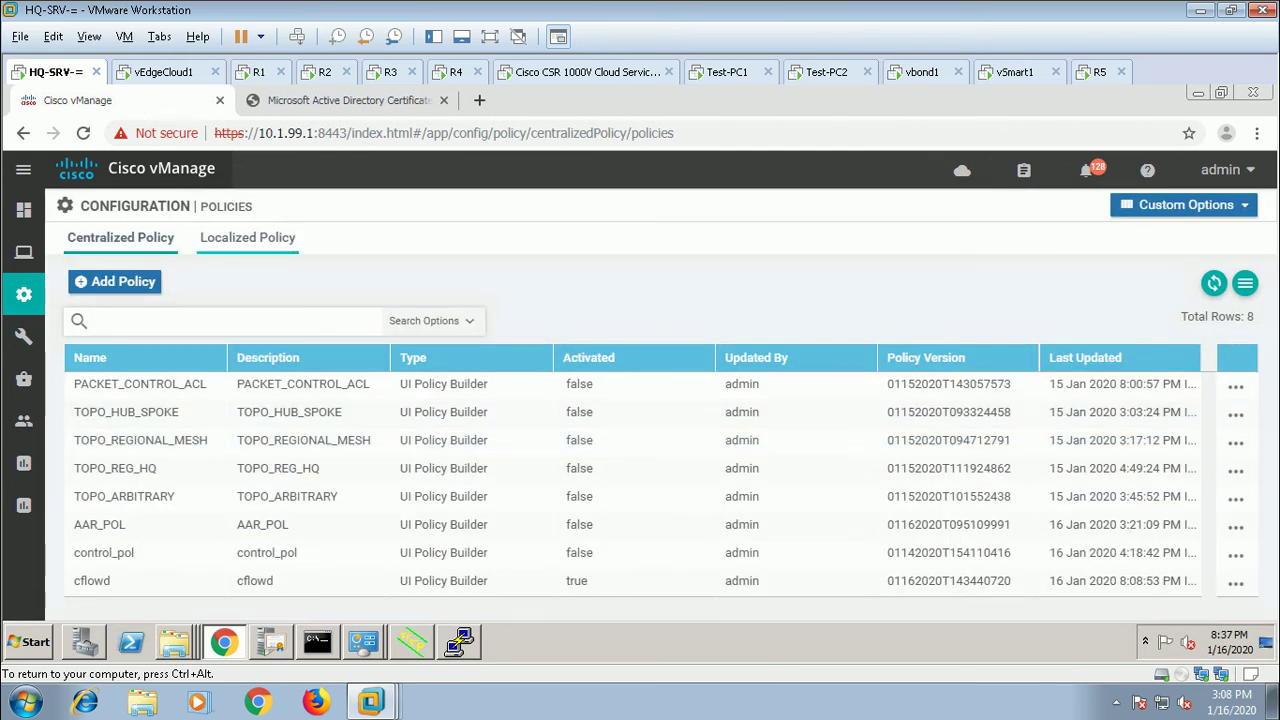
{"action": "left_click", "coordinate": [247, 237]}
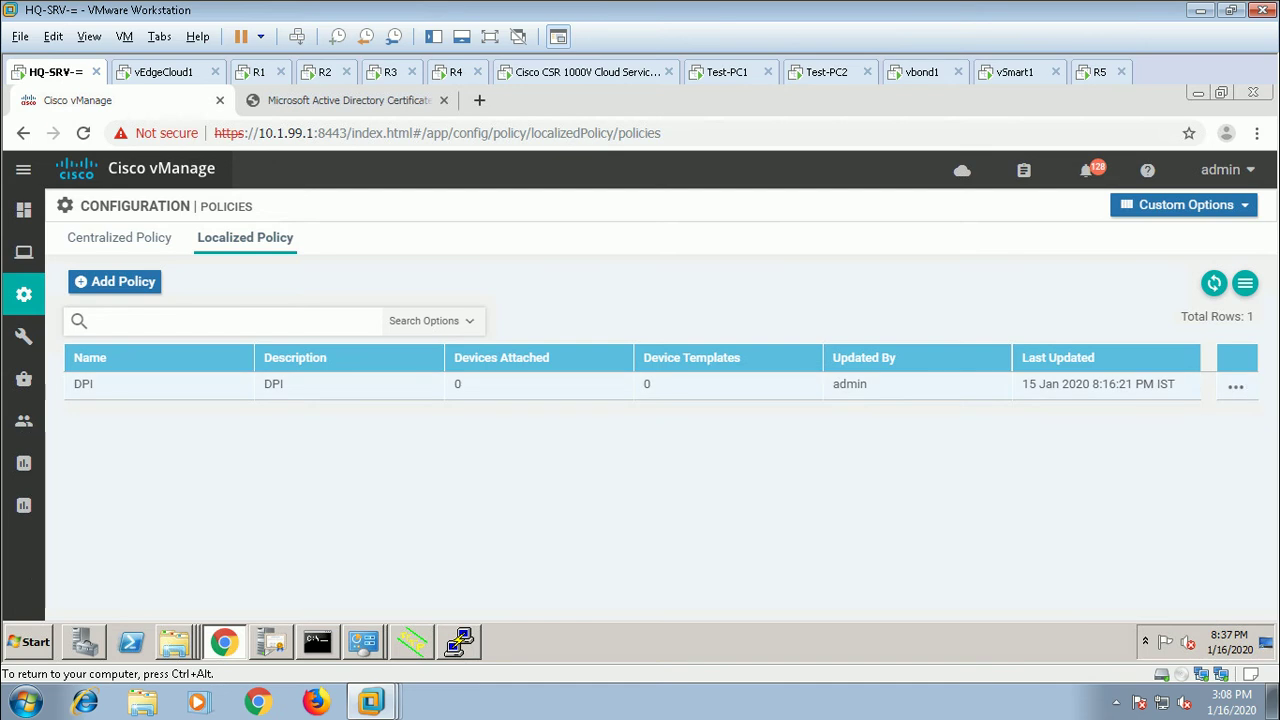
{"action": "left_click", "coordinate": [1236, 386]}
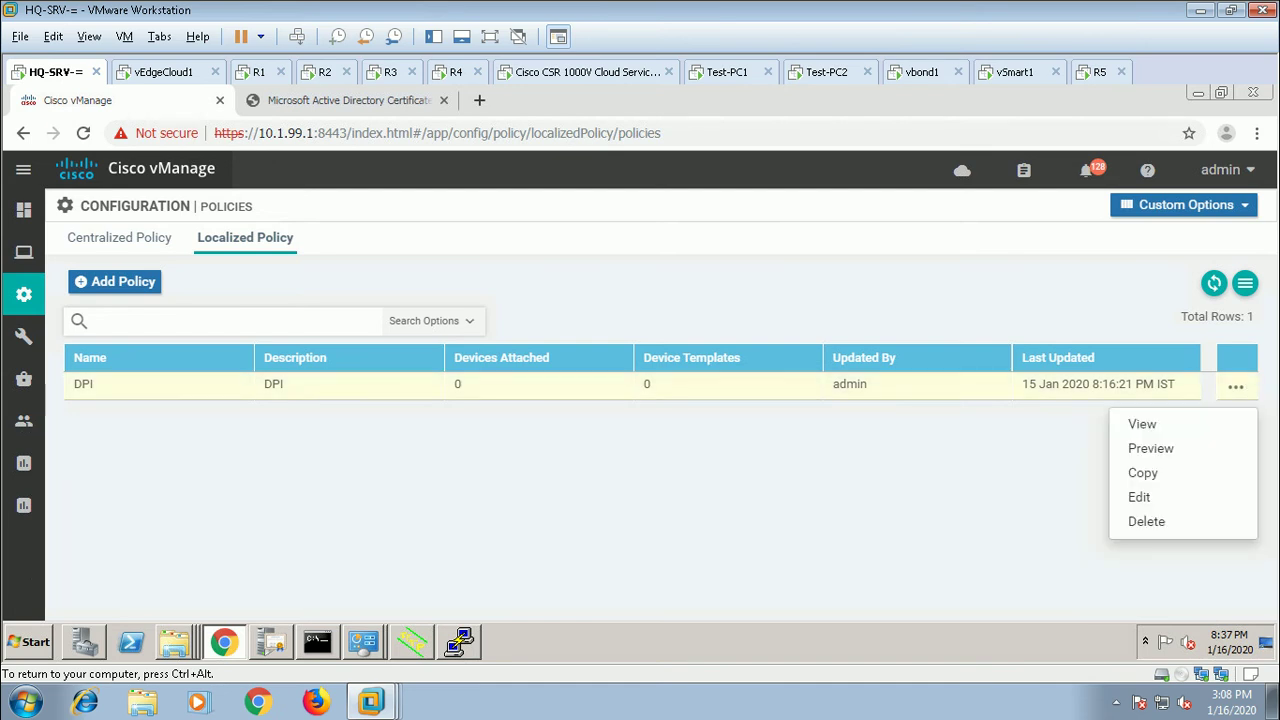
{"action": "left_click", "coordinate": [1139, 497]}
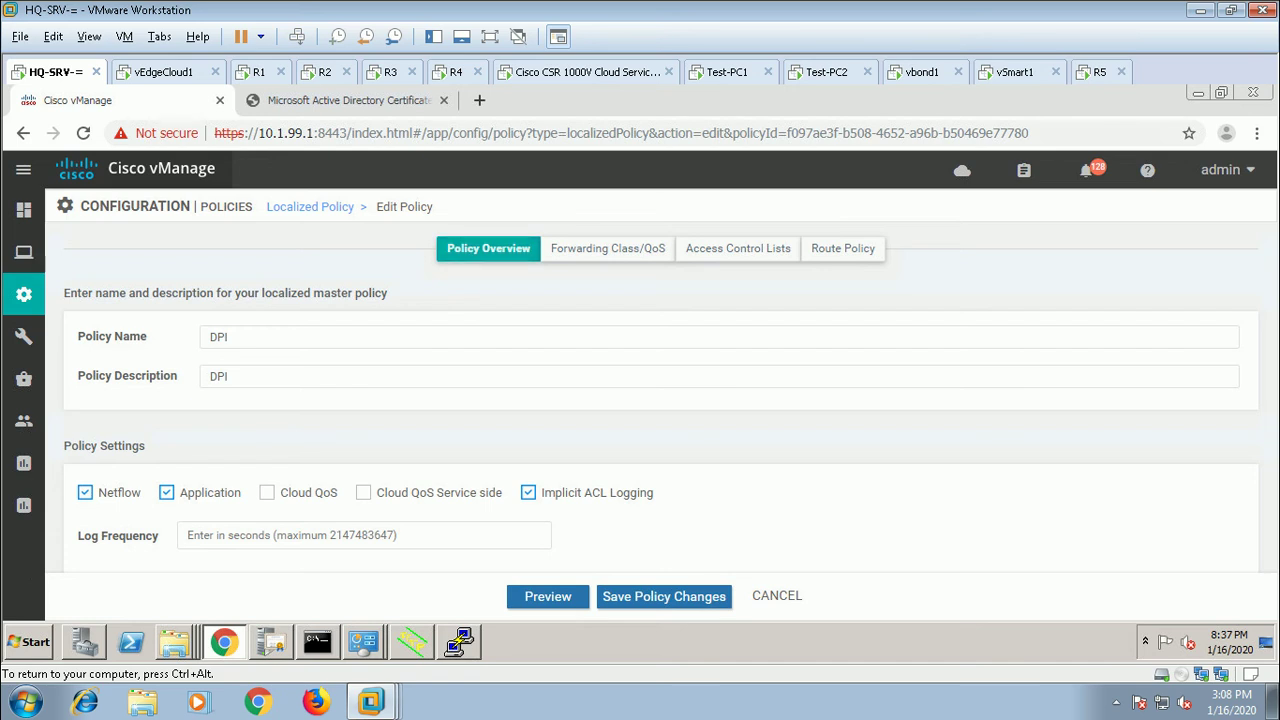
Step: Import the existing acl IPv4 ACL policy into DPI, then go back to the policy overview
{"action": "left_click", "coordinate": [738, 248]}
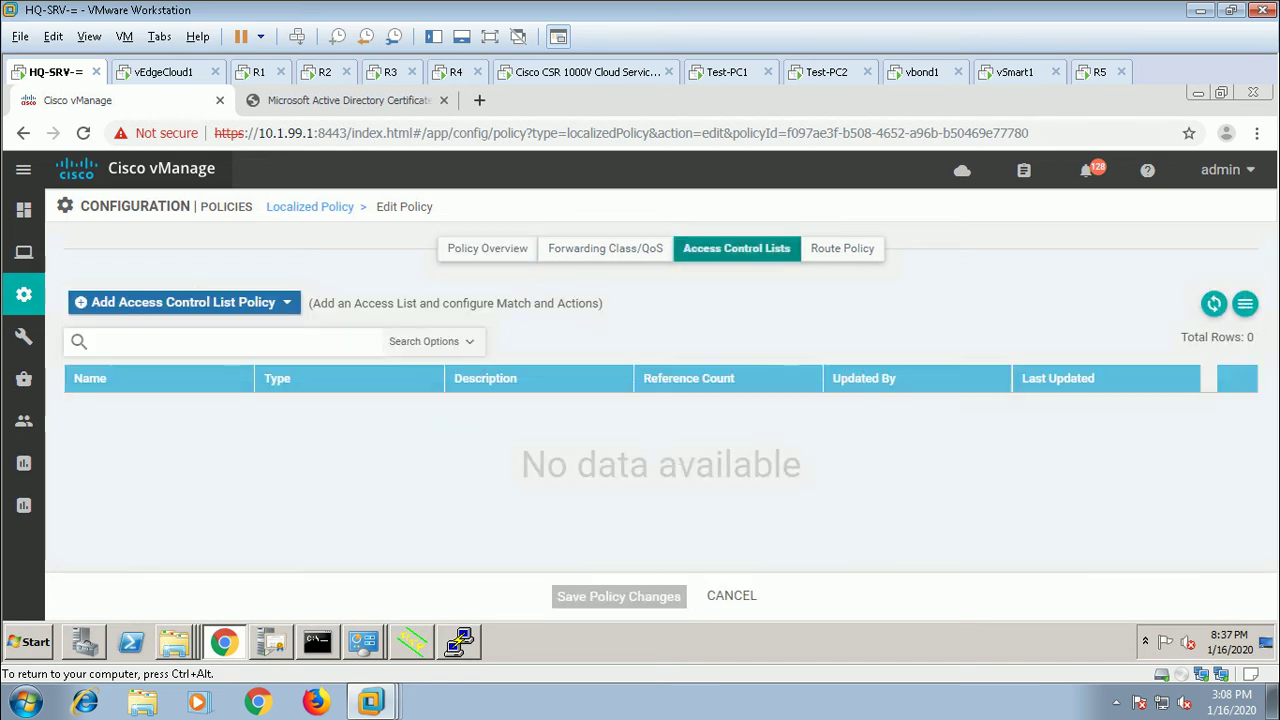
{"action": "left_click", "coordinate": [190, 302]}
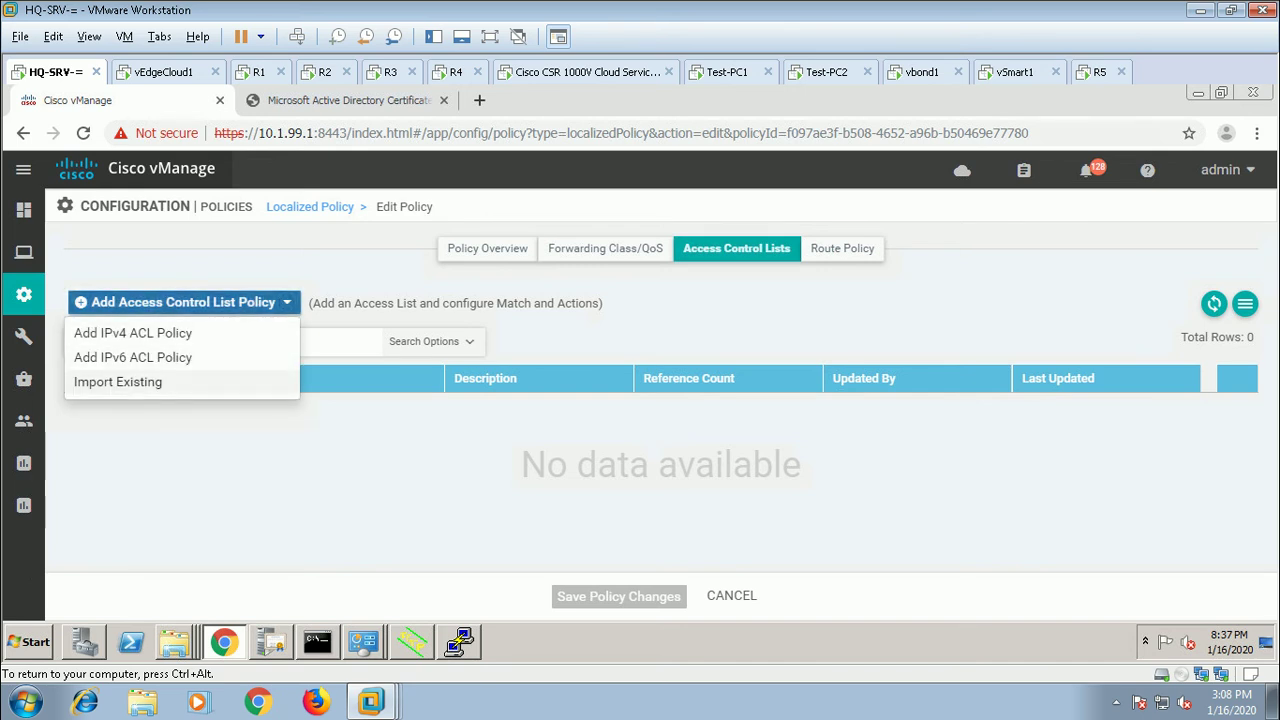
{"action": "left_click", "coordinate": [117, 381]}
{"action": "left_click_drag", "start_coordinate": [441, 357], "coordinate": [419, 357]}
{"action": "left_click", "coordinate": [693, 355]}
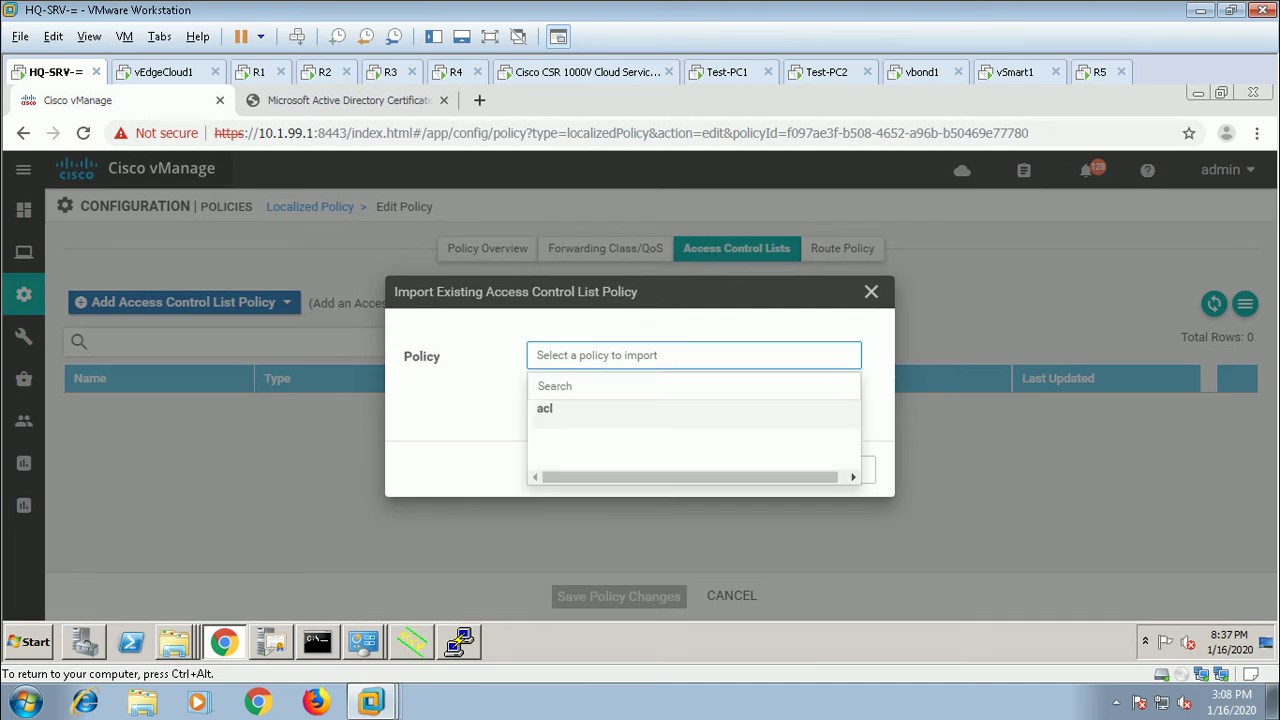
{"action": "left_click", "coordinate": [545, 408]}
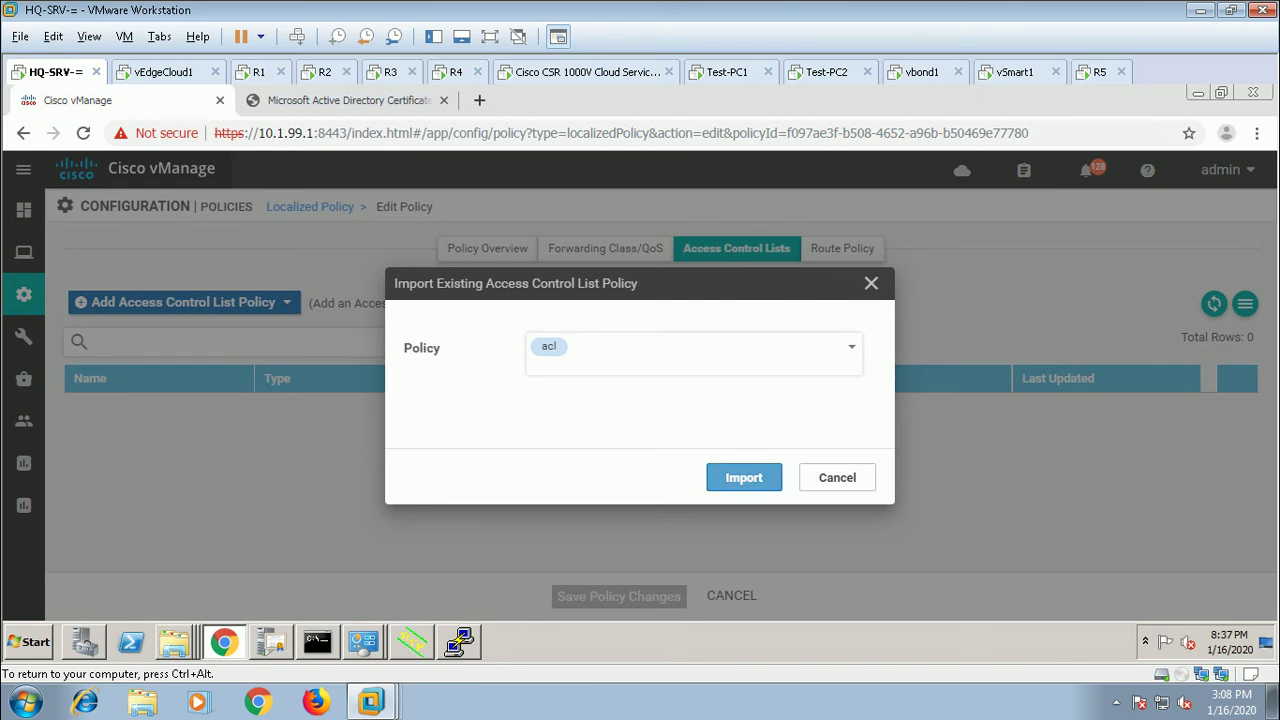
{"action": "left_click", "coordinate": [743, 477]}
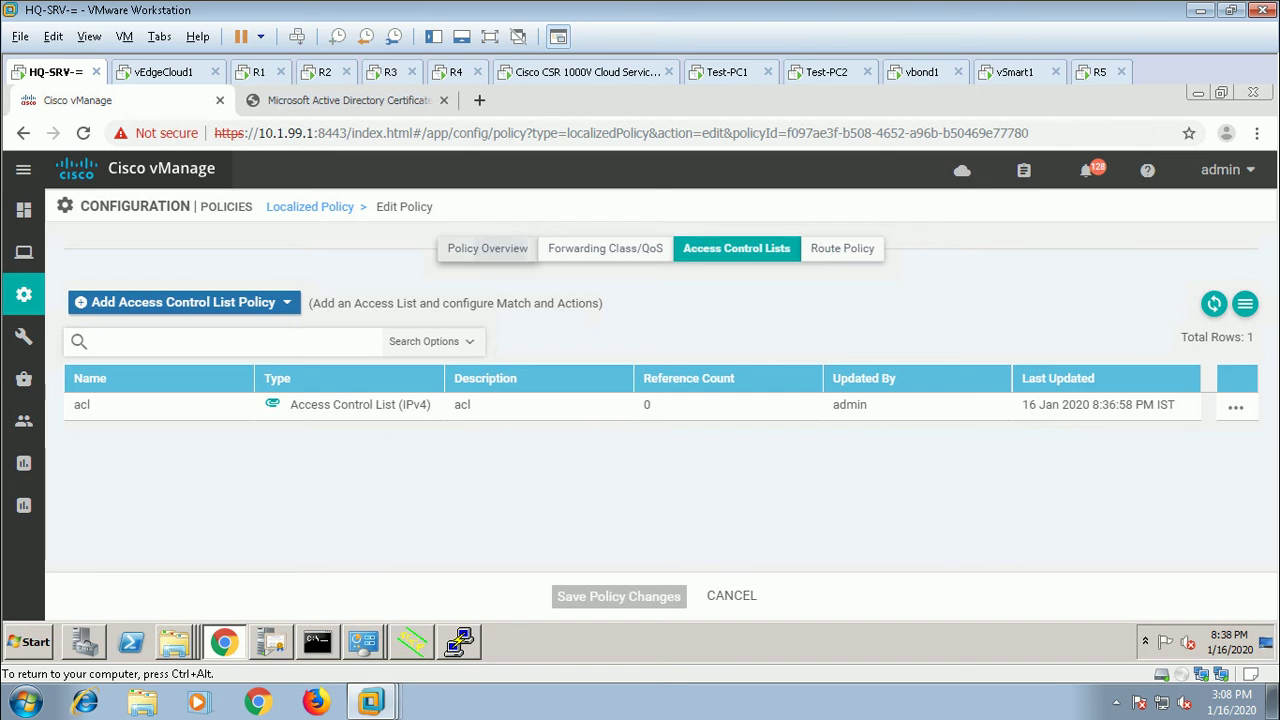
{"action": "left_click", "coordinate": [488, 248]}
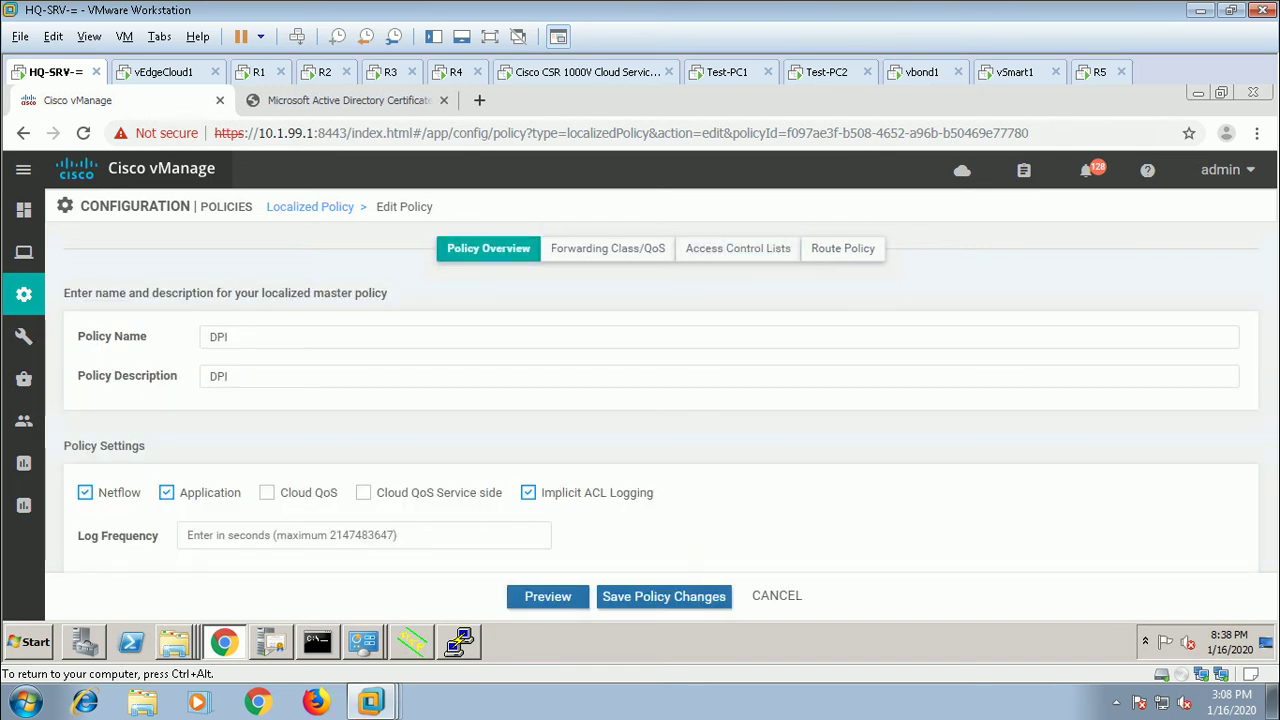
Step: Review the DPI policy's generated CLI preview and save the policy changes
{"action": "left_click", "coordinate": [548, 596]}
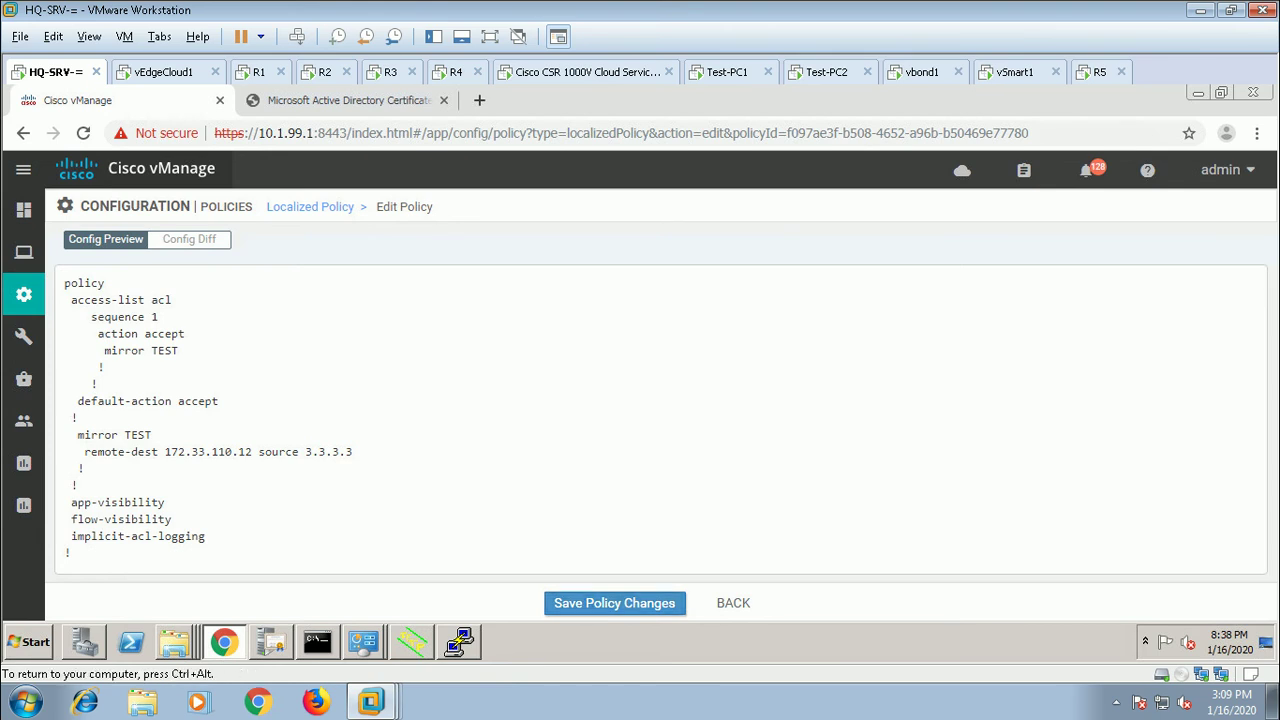
{"action": "left_click", "coordinate": [614, 603]}
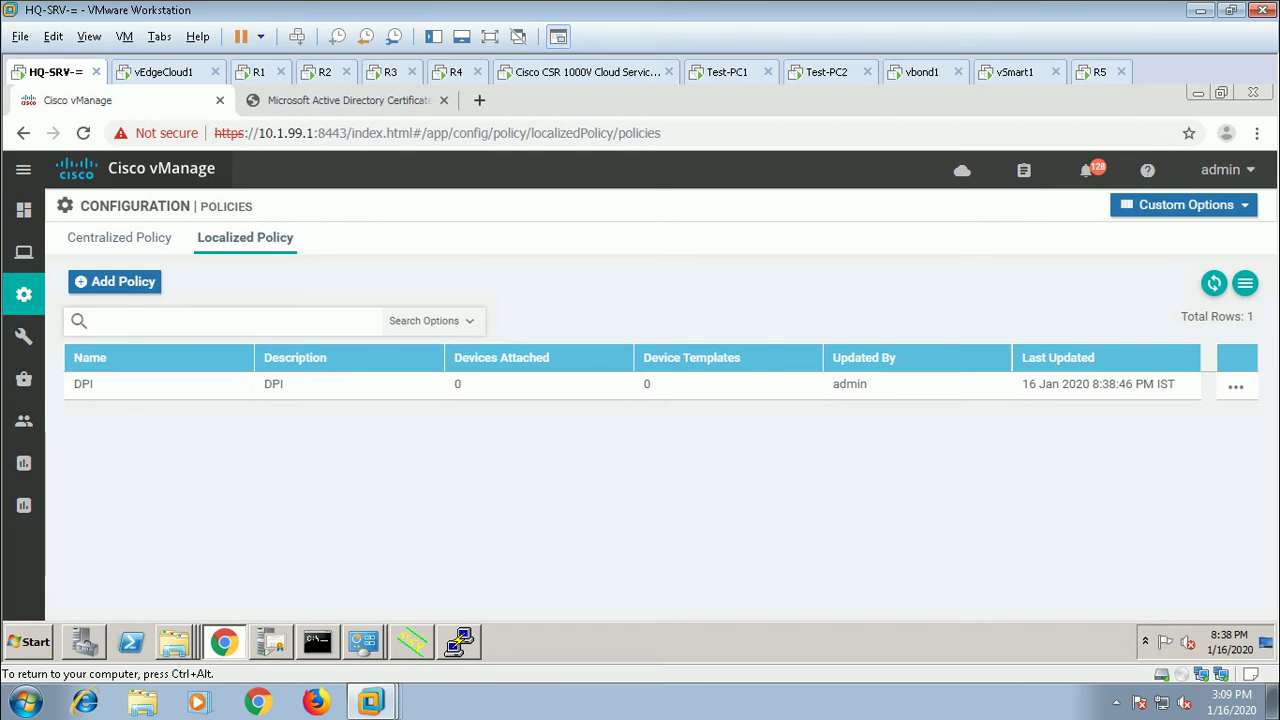
Step: Open the R3_DEV_TEMP device template for editing
{"action": "mouse_move", "coordinate": [24, 300]}
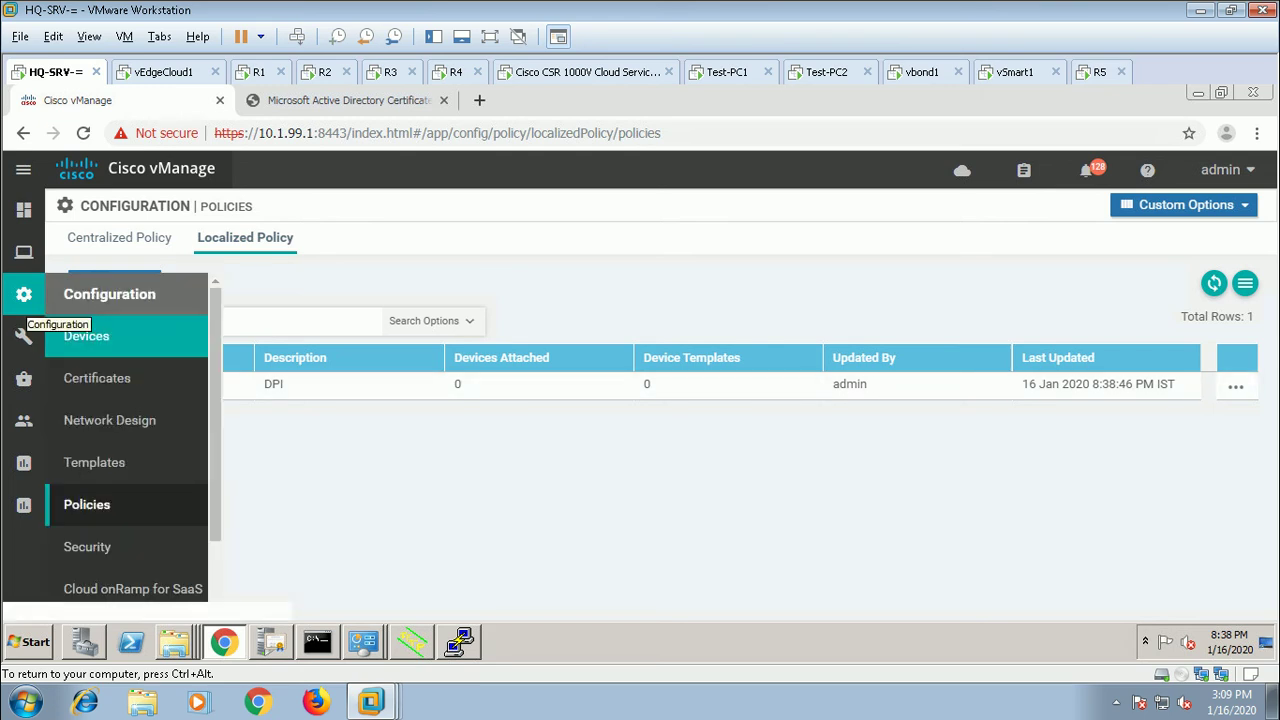
{"action": "left_click", "coordinate": [94, 462]}
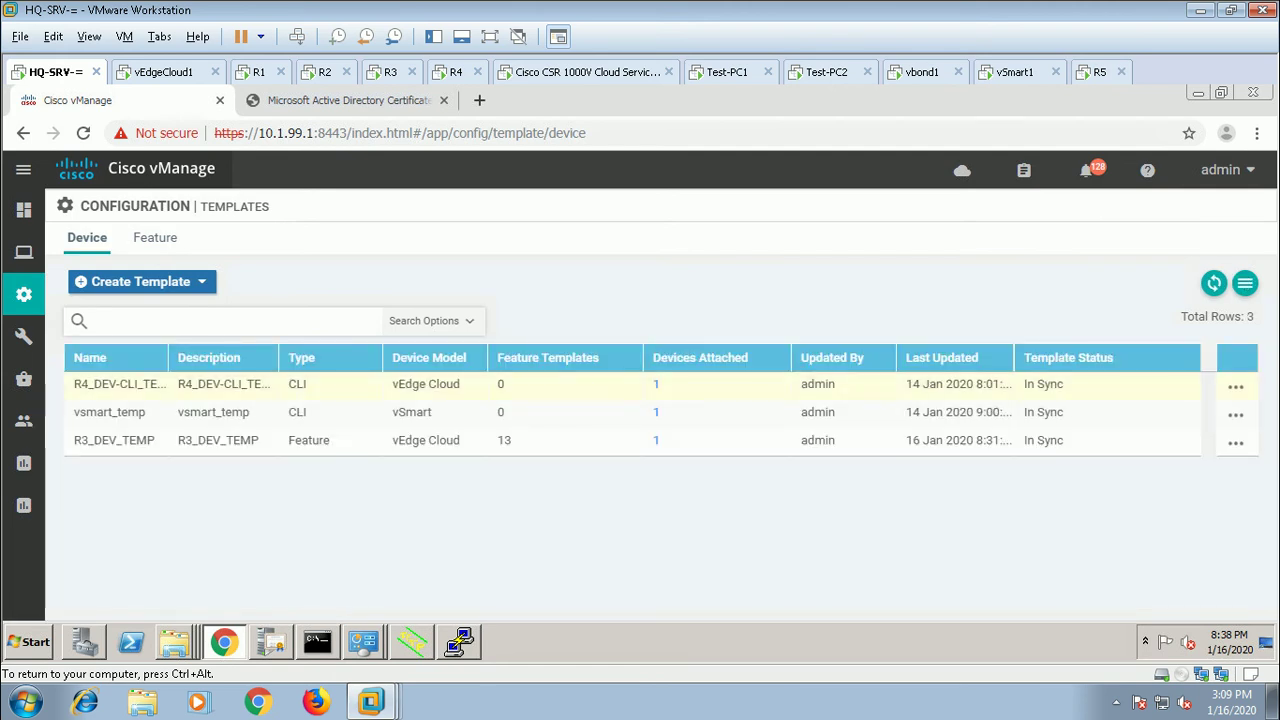
{"action": "left_click", "coordinate": [1236, 443]}
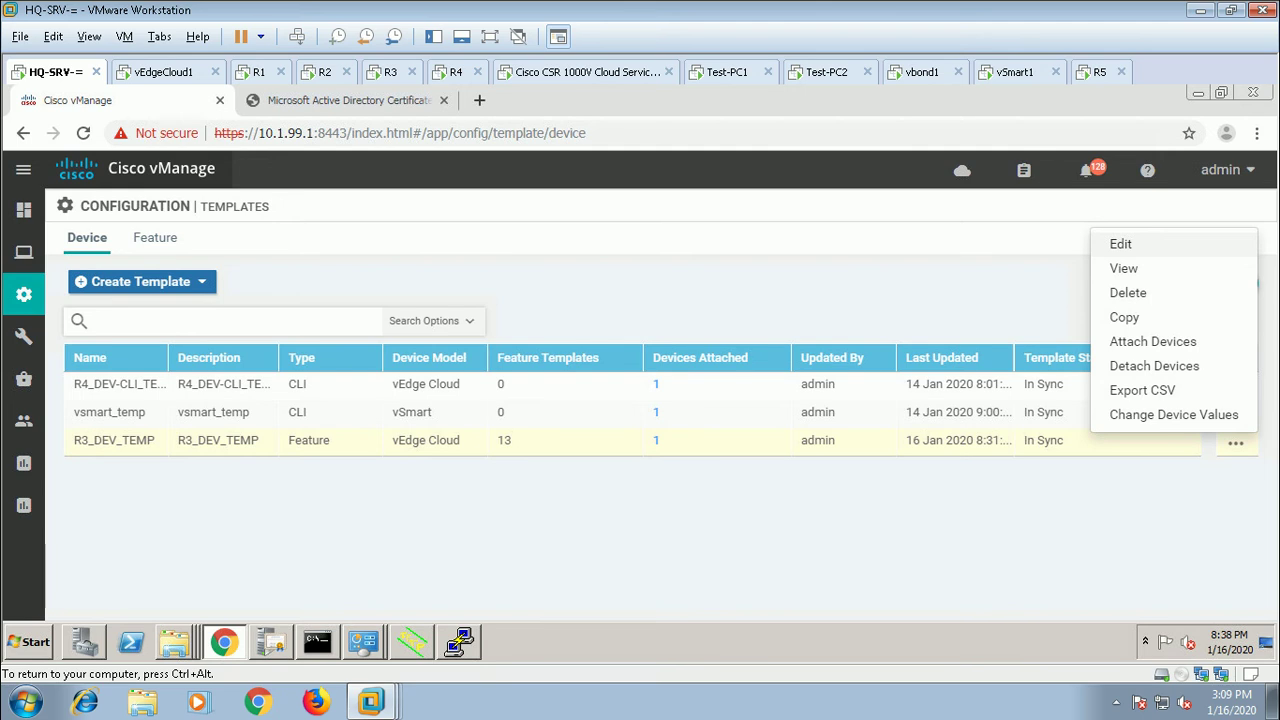
{"action": "left_click", "coordinate": [1120, 244]}
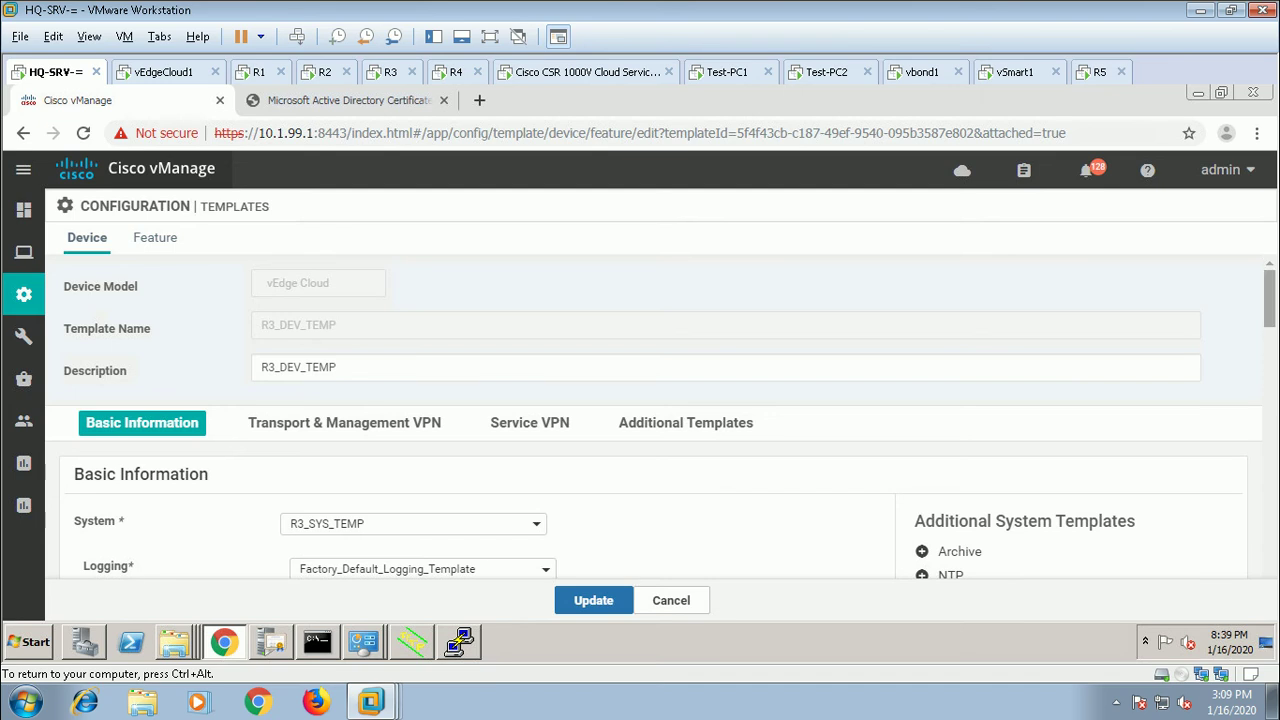
Step: Set the template's Additional Templates Policy to DPI
{"action": "scroll", "coordinate": [650, 420], "scroll_direction": "down", "scroll_amount": 10}
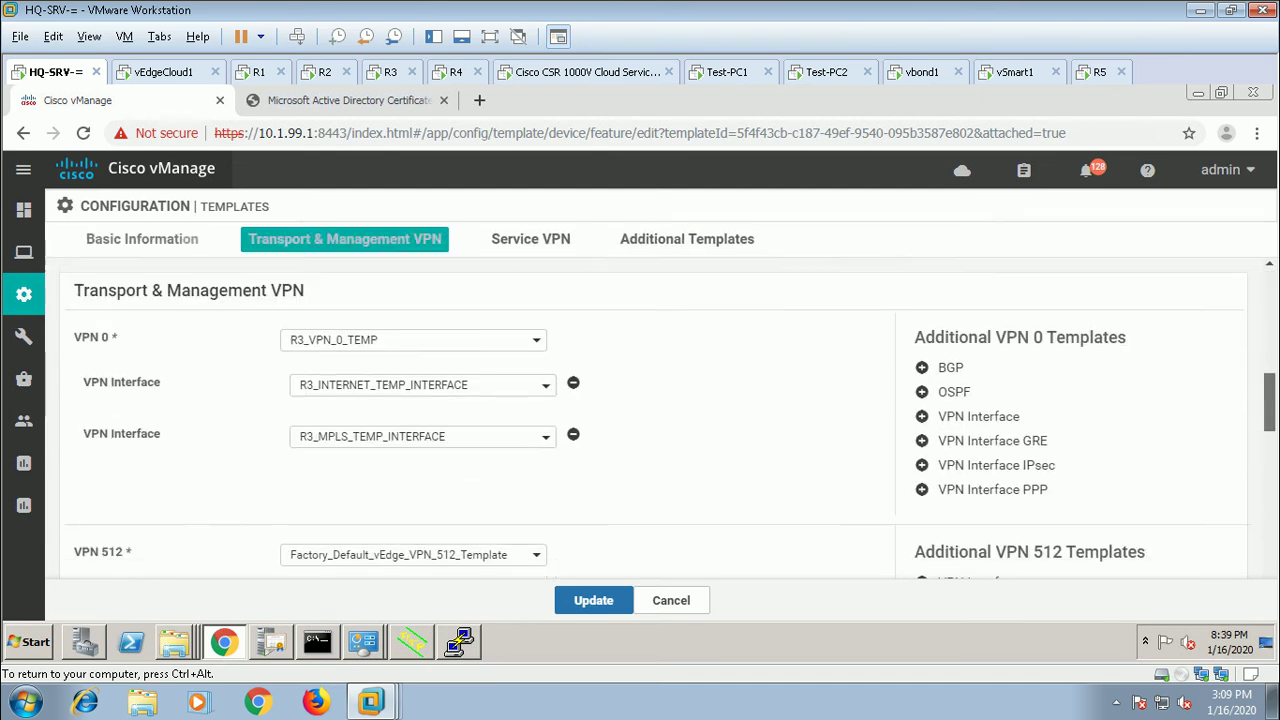
{"action": "scroll", "coordinate": [650, 415], "scroll_direction": "down", "scroll_amount": 10}
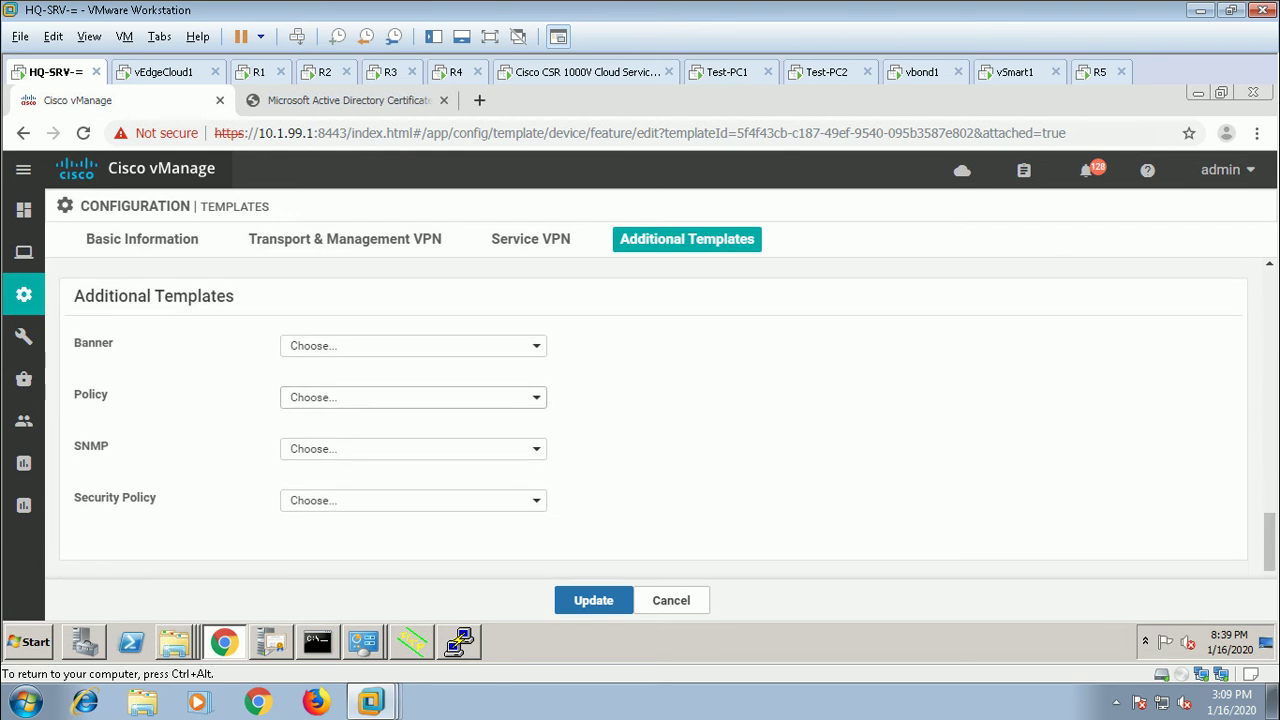
{"action": "left_click", "coordinate": [413, 397]}
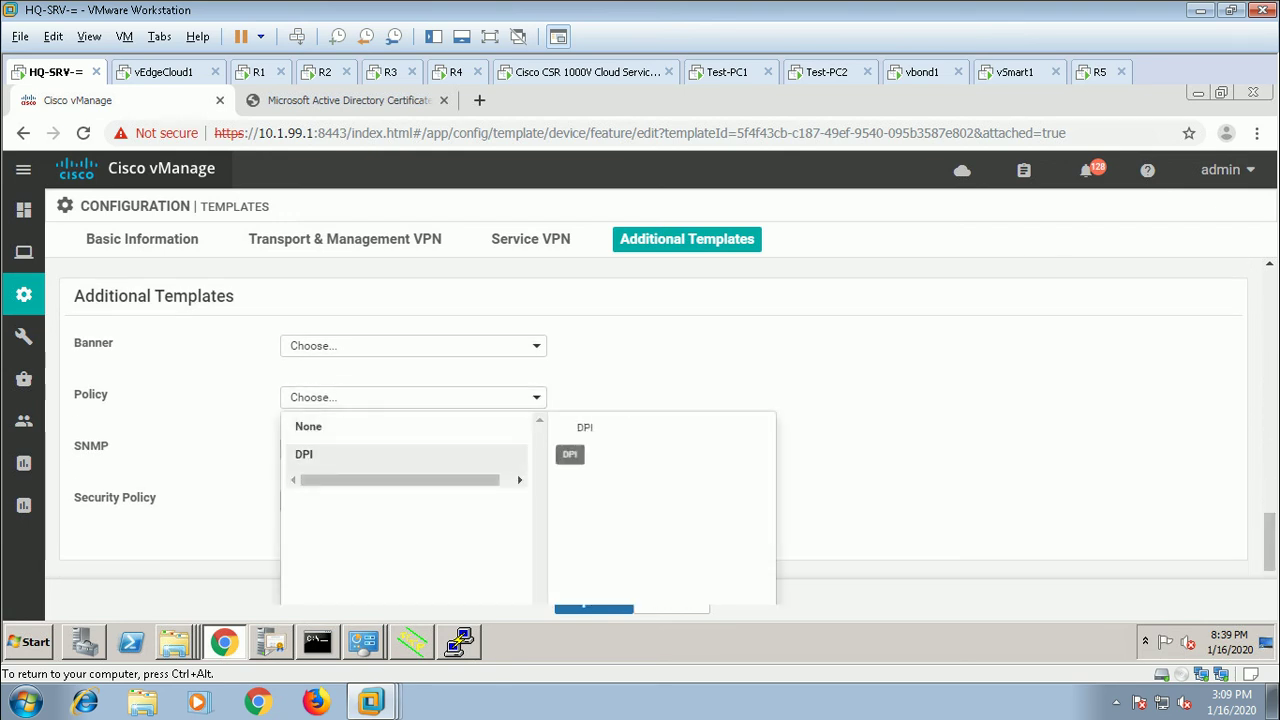
{"action": "left_click", "coordinate": [304, 454]}
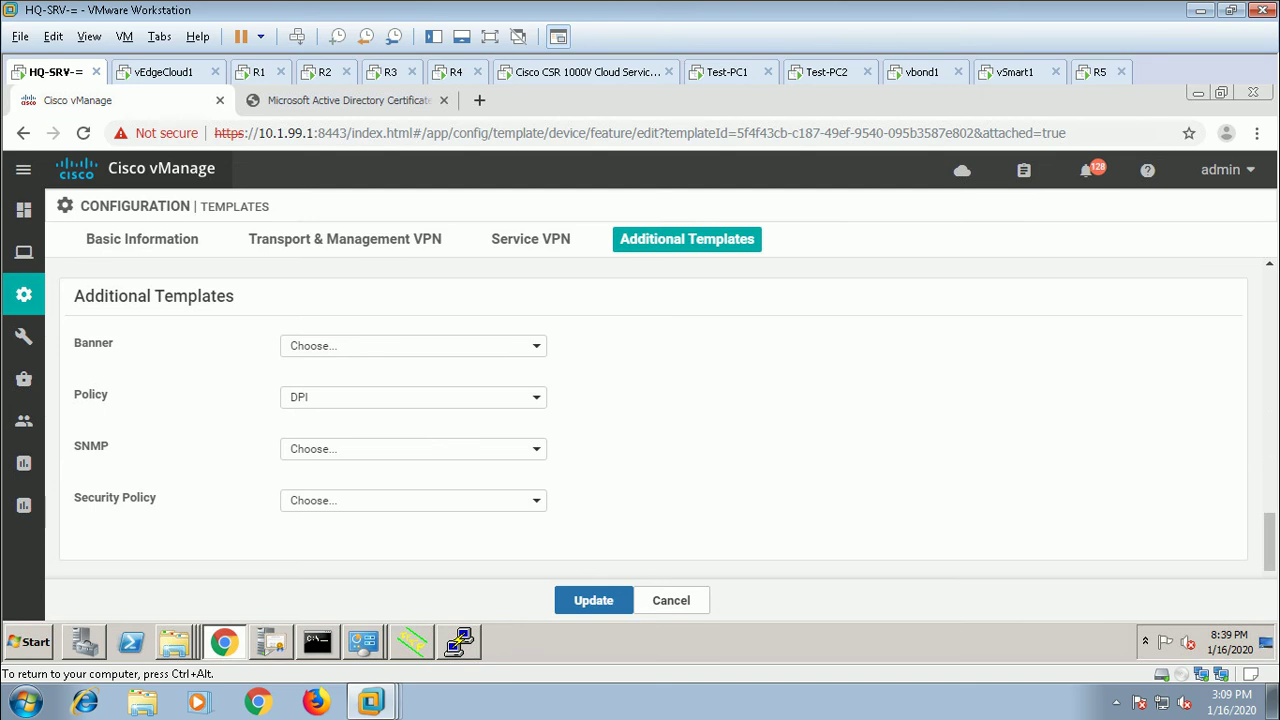
Step: Update R3_DEV_TEMP and continue to the device configuration preview for R3
{"action": "scroll", "coordinate": [667, 415], "scroll_direction": "up", "scroll_amount": 3}
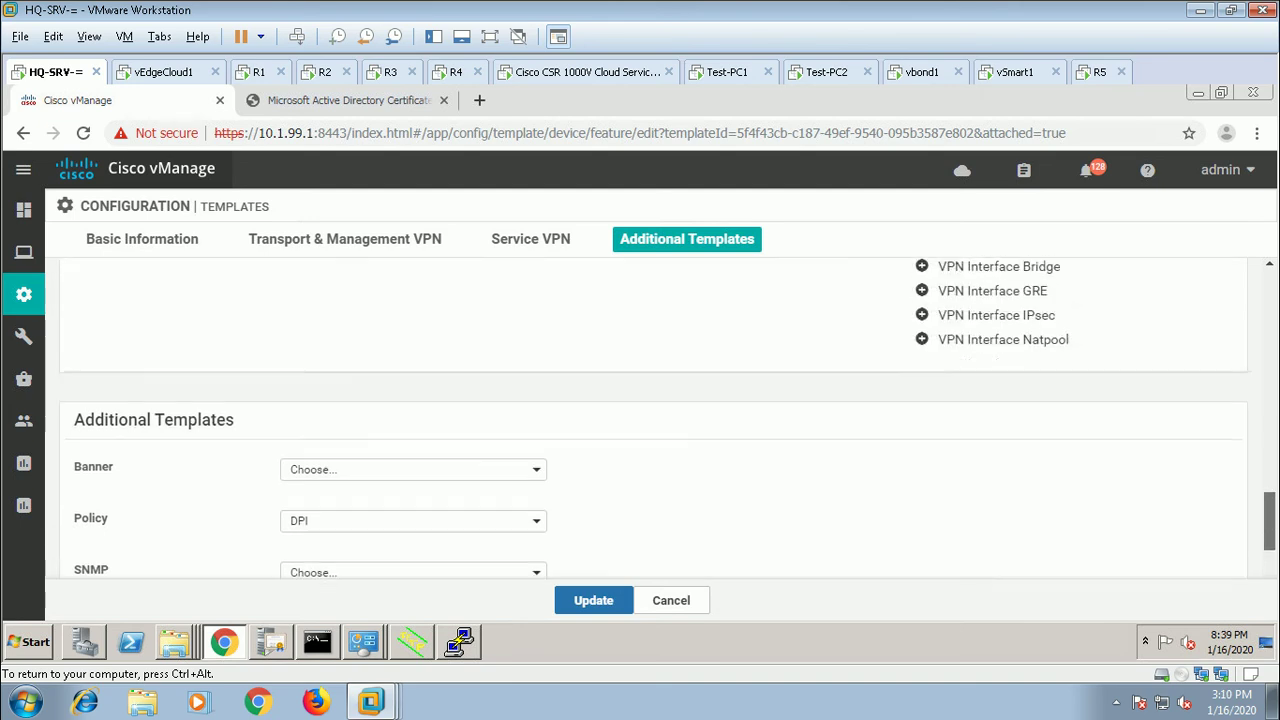
{"action": "scroll", "coordinate": [667, 415], "scroll_direction": "up", "scroll_amount": 5}
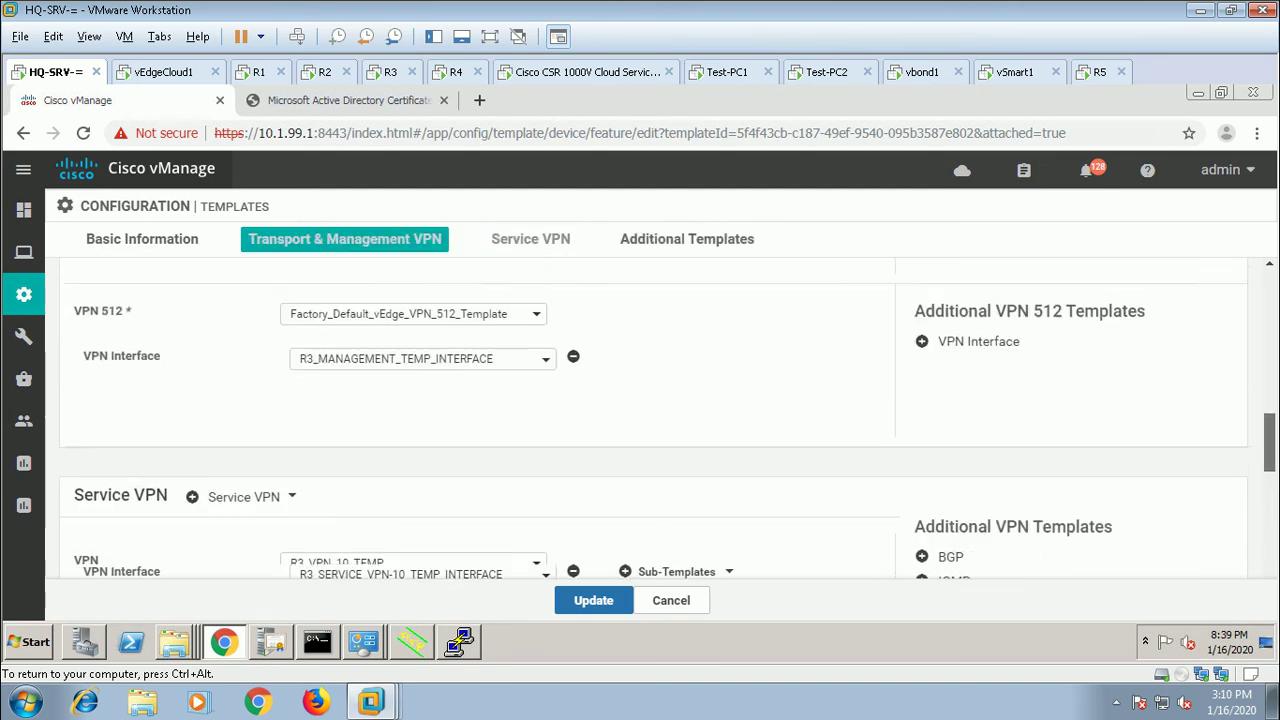
{"action": "scroll", "coordinate": [667, 415], "scroll_direction": "up", "scroll_amount": 3}
{"action": "scroll", "coordinate": [667, 415], "scroll_direction": "down", "scroll_amount": 1}
{"action": "scroll", "coordinate": [667, 415], "scroll_direction": "down", "scroll_amount": 3}
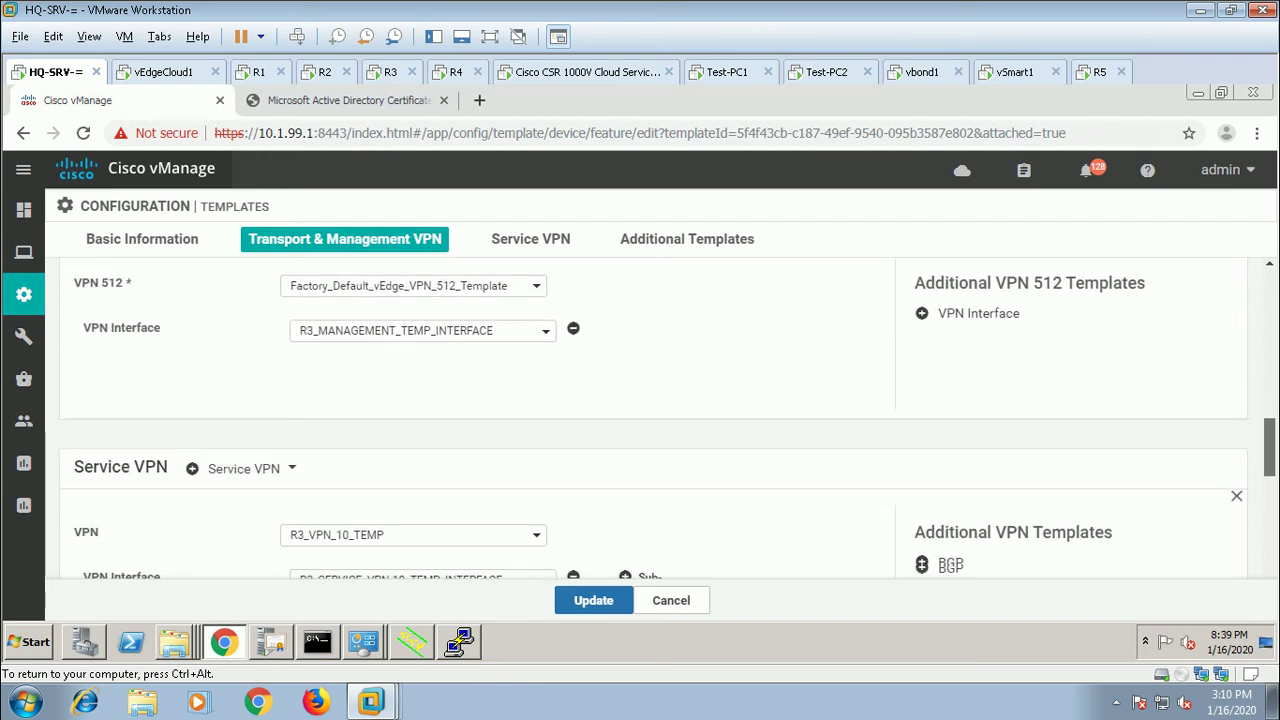
{"action": "left_click", "coordinate": [593, 600]}
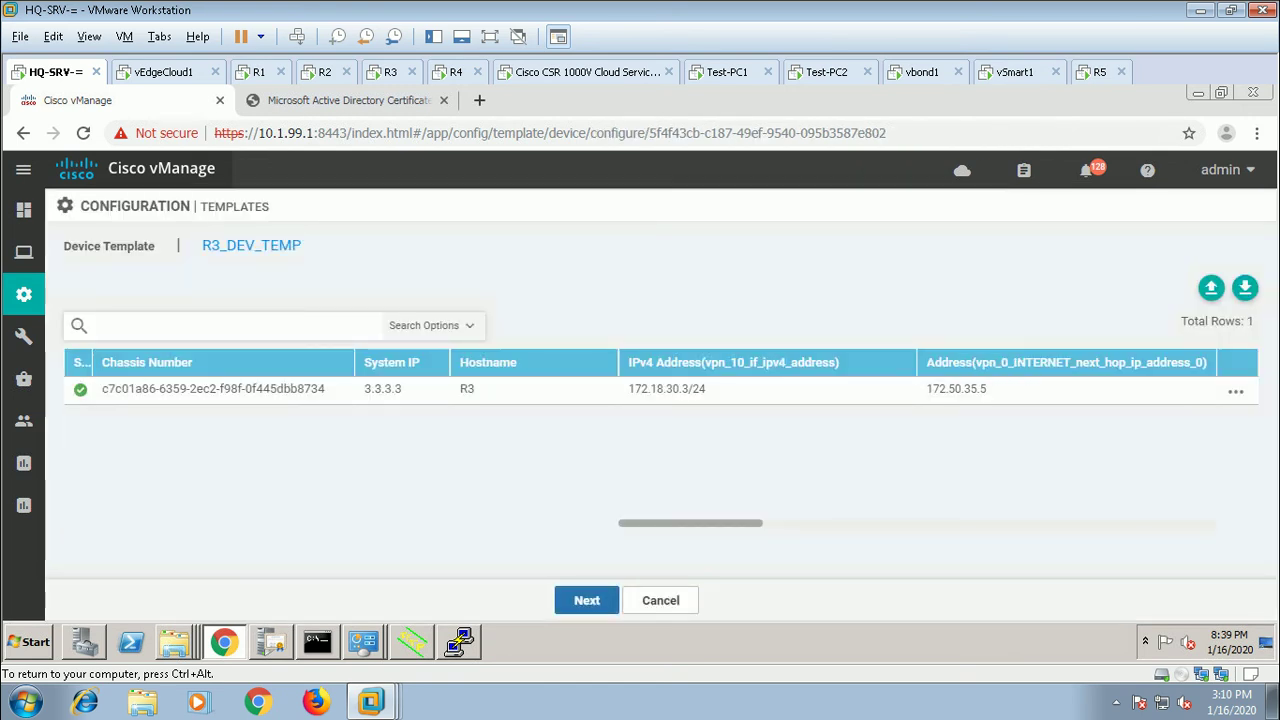
{"action": "left_click", "coordinate": [587, 600]}
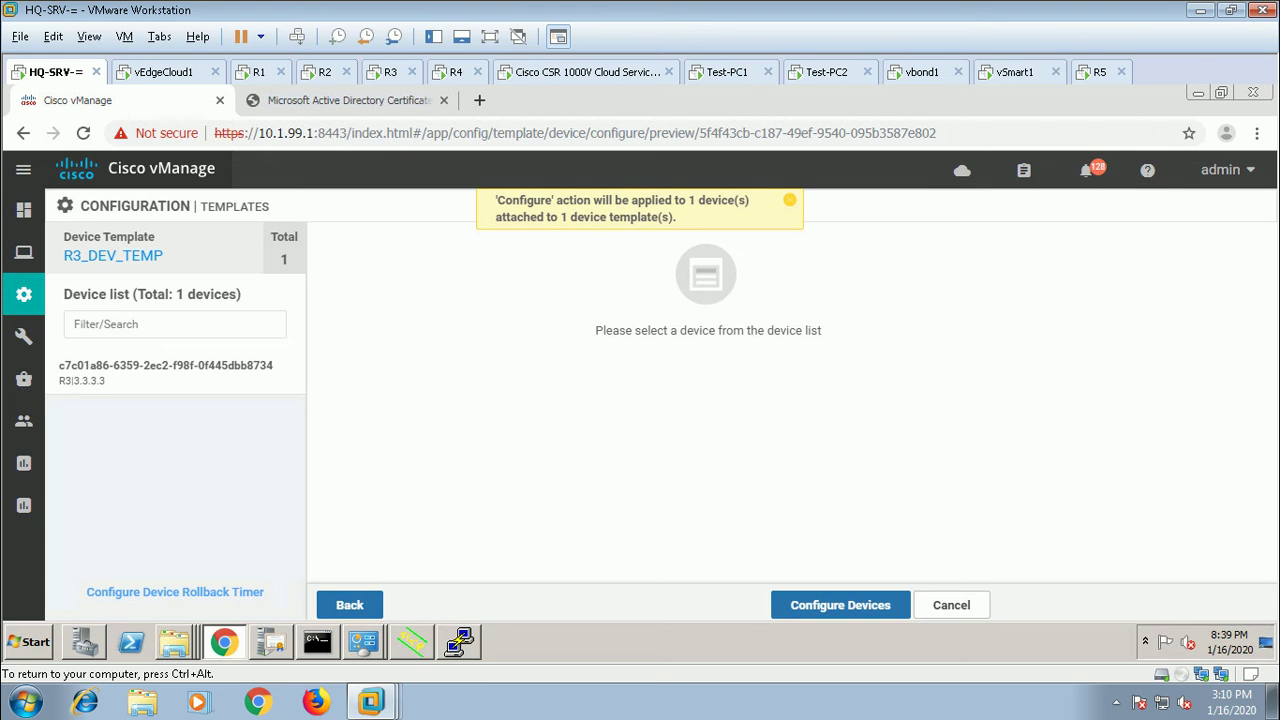
Step: Push the DPI-policy R3_DEV_TEMP configuration to R3 until the task reports Success
{"action": "left_click", "coordinate": [840, 605]}
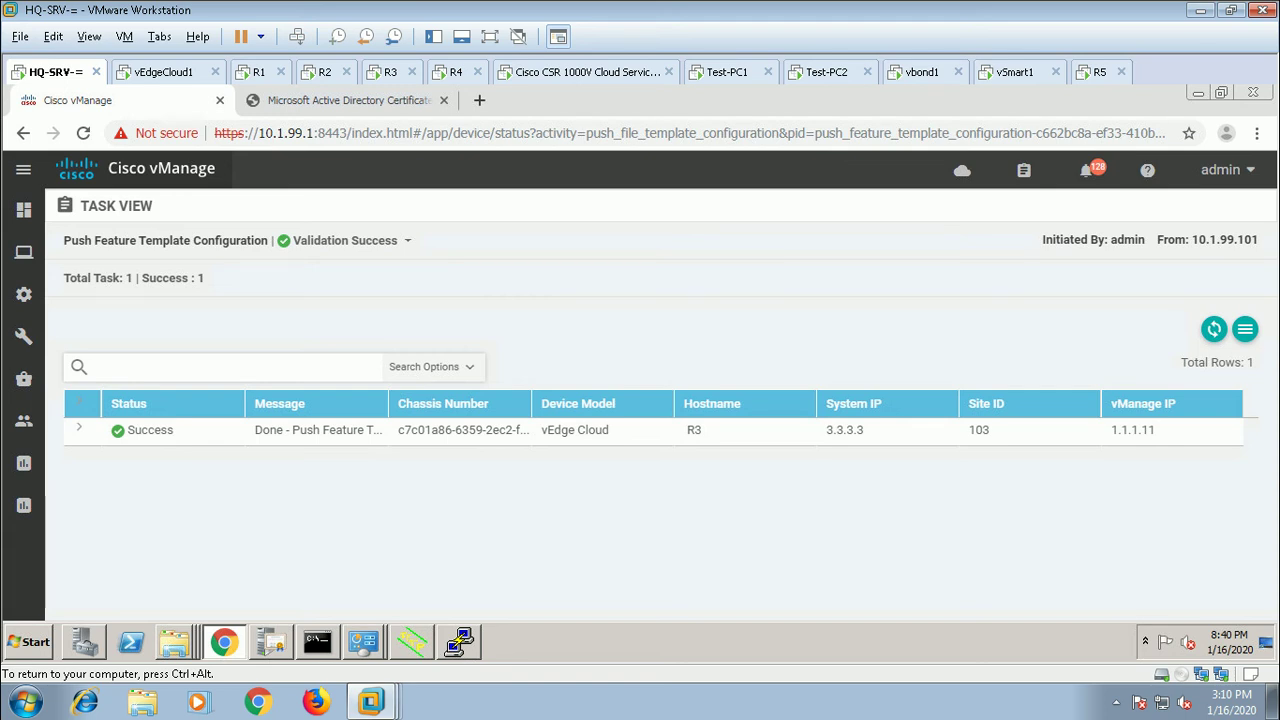
Step: Bring up the Feature templates list under Configuration > Templates
{"action": "mouse_move", "coordinate": [24, 294]}
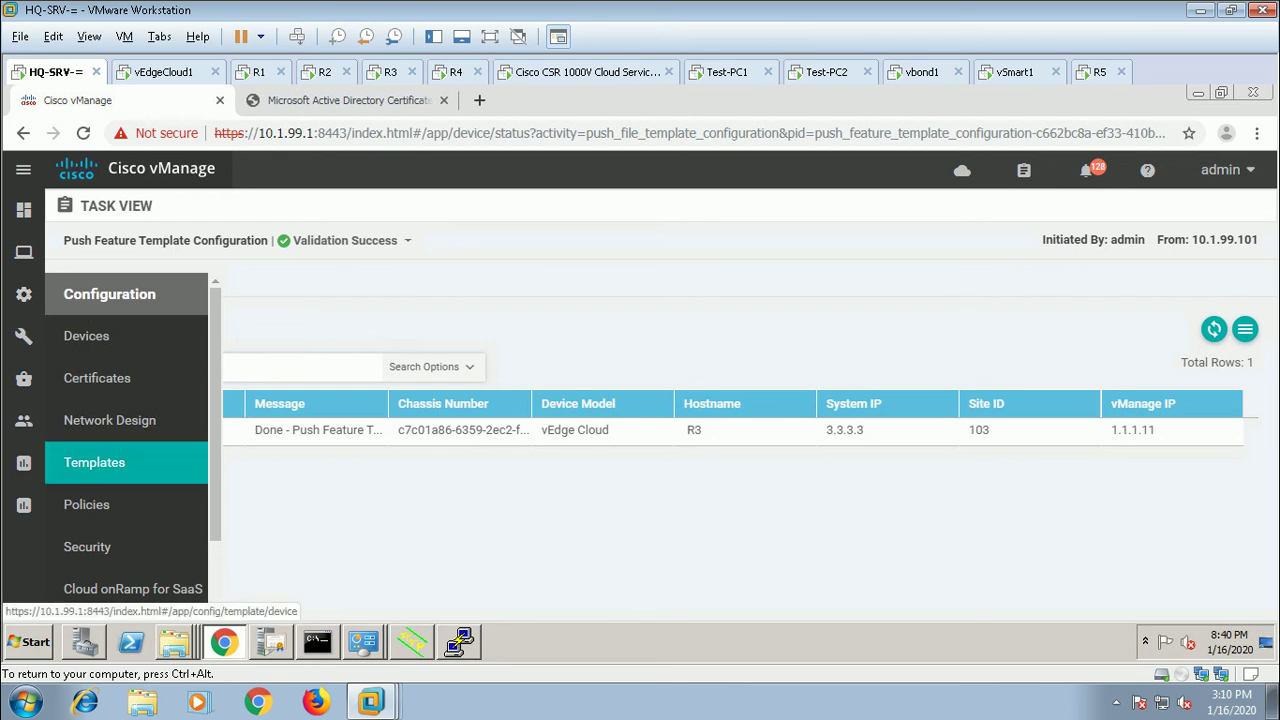
{"action": "left_click", "coordinate": [100, 462]}
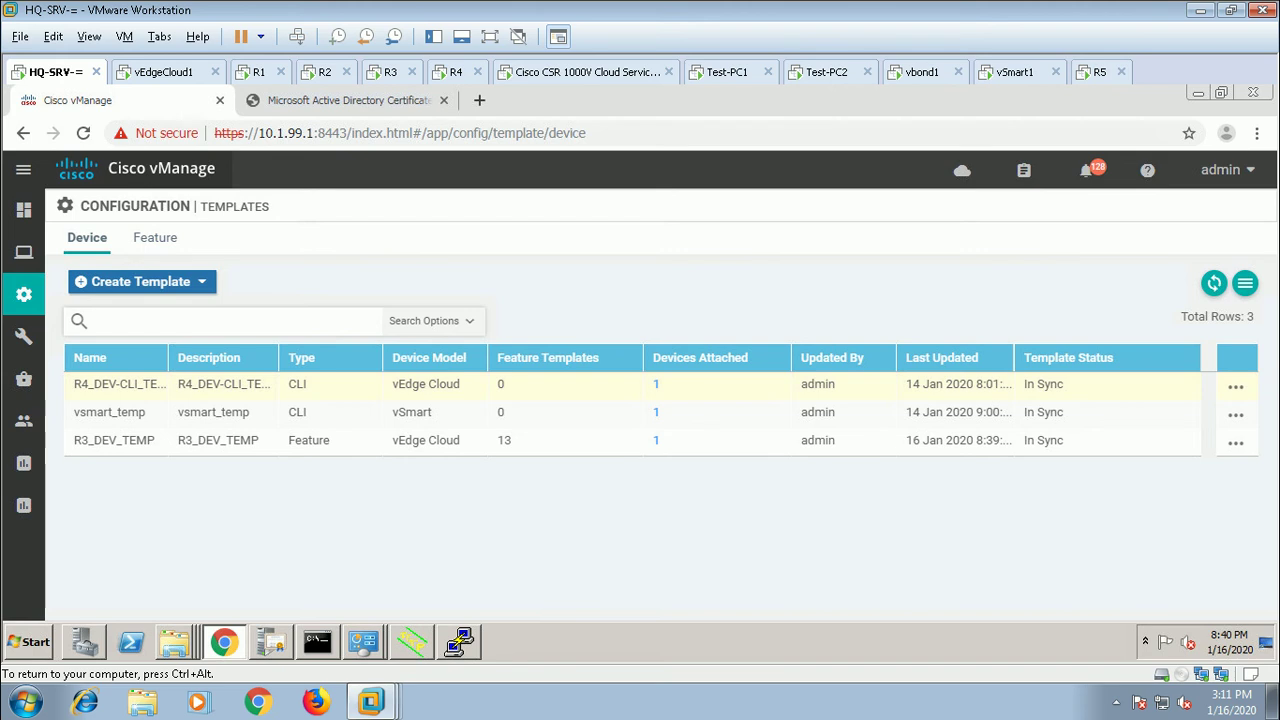
{"action": "left_click", "coordinate": [155, 237]}
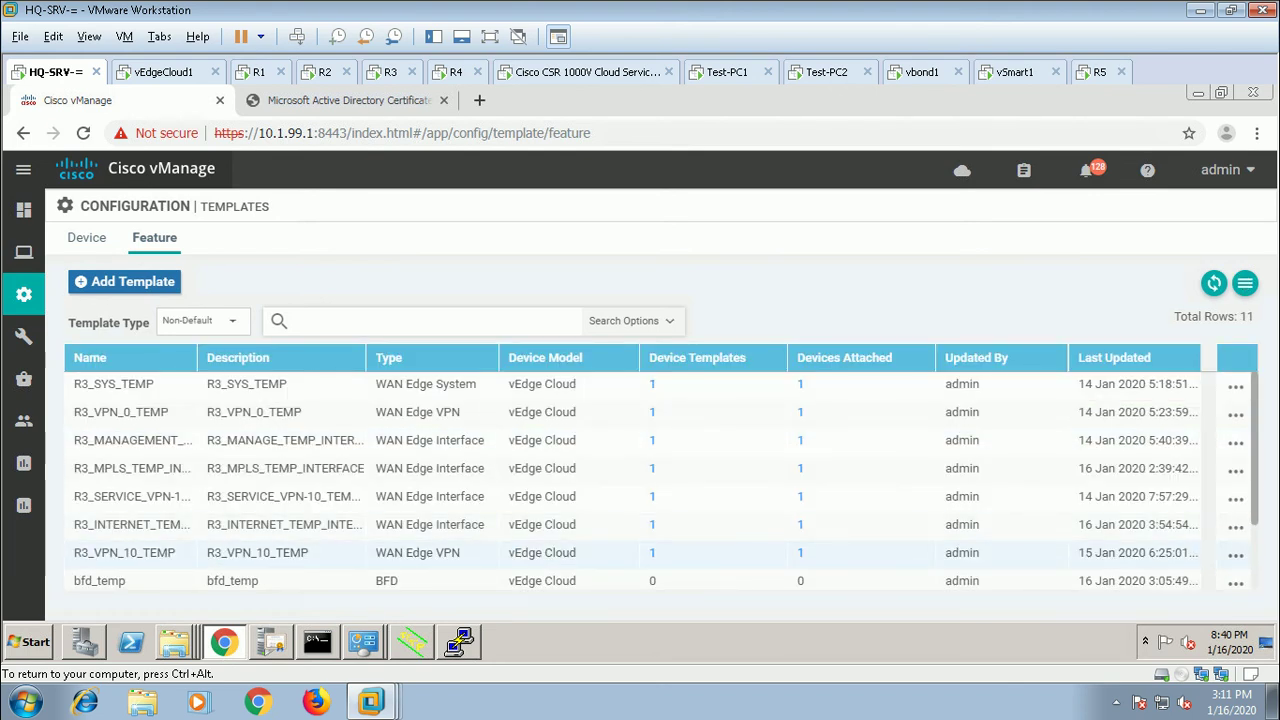
{"action": "scroll", "coordinate": [640, 480], "scroll_direction": "down", "scroll_amount": 2}
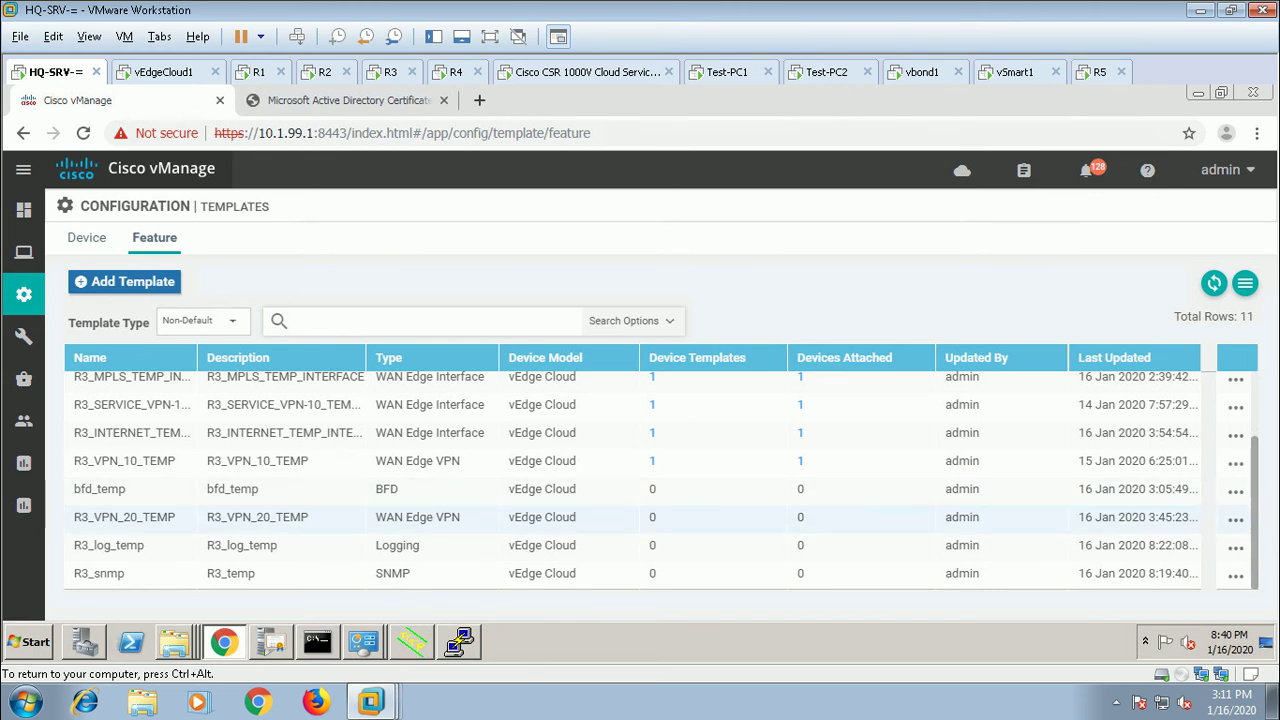
{"action": "scroll", "coordinate": [652, 481], "scroll_direction": "up", "scroll_amount": 2}
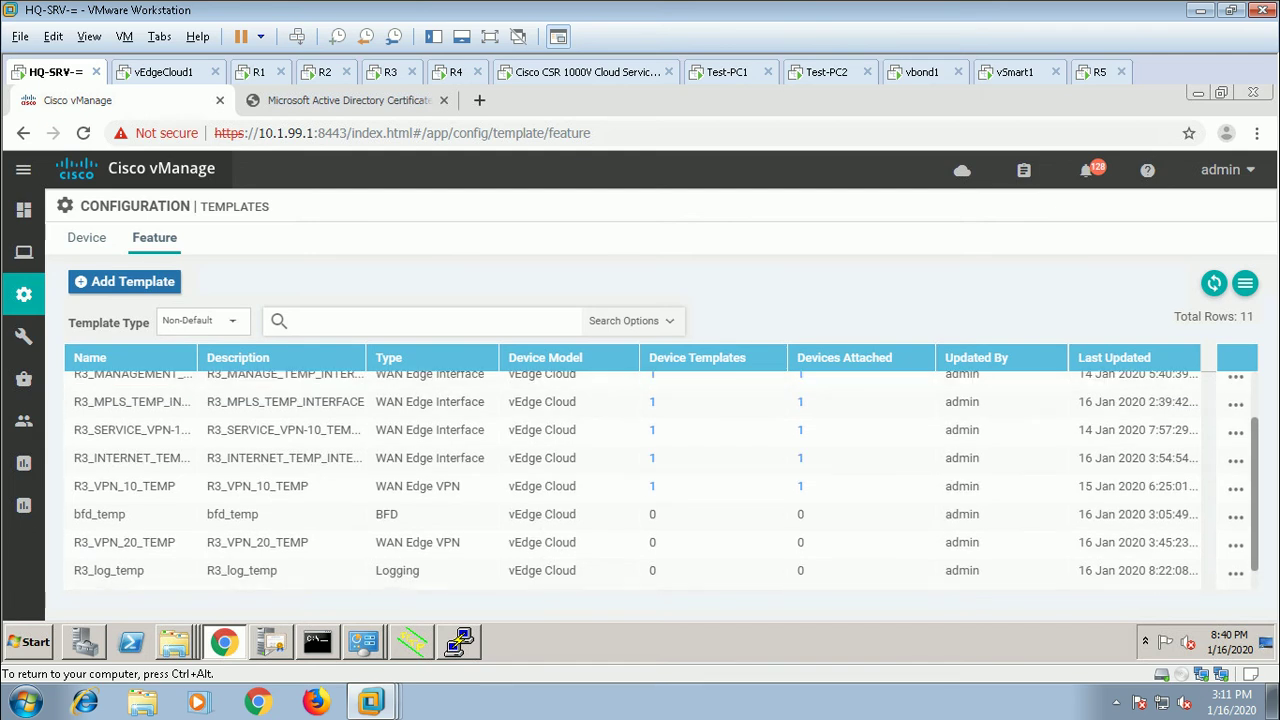
{"action": "scroll", "coordinate": [652, 481], "scroll_direction": "up", "scroll_amount": 2}
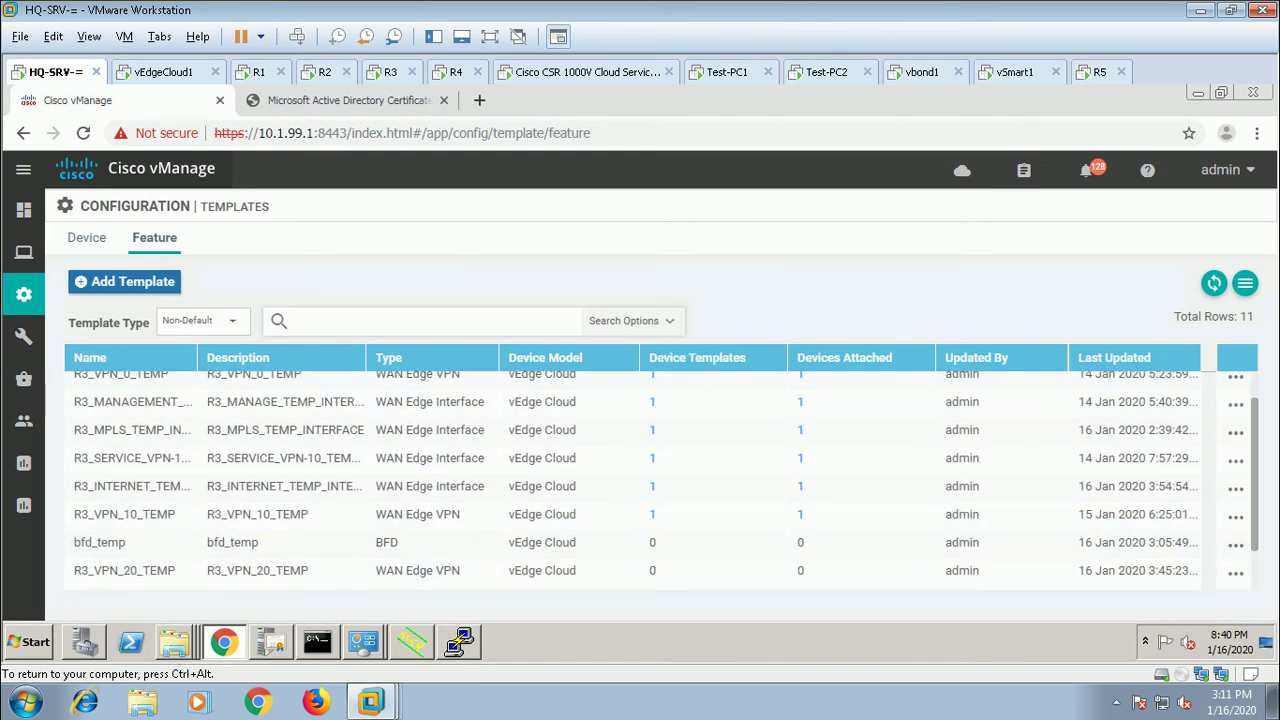
Step: Widen the Name column and edit the R3_SERVICE_VPN-10_TEMP_INTERFACE template
{"action": "left_click_drag", "start_coordinate": [199, 357], "coordinate": [327, 357]}
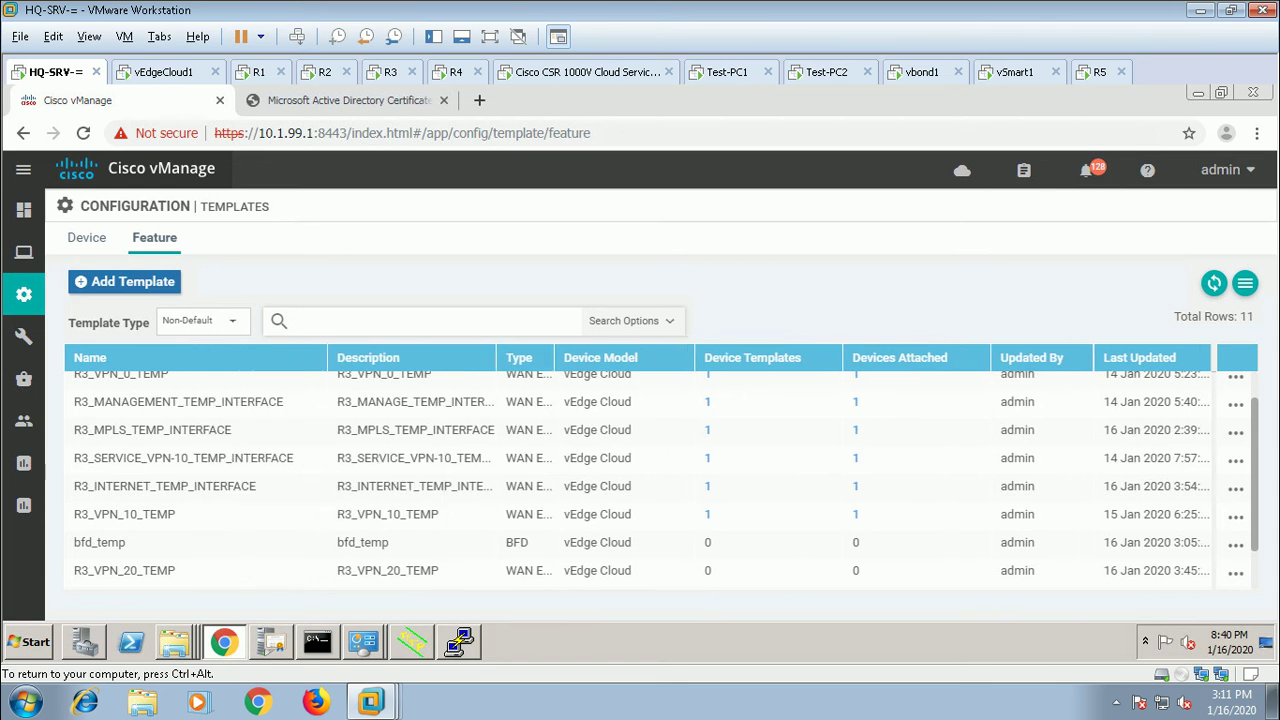
{"action": "scroll", "coordinate": [652, 480], "scroll_direction": "up", "scroll_amount": 1}
{"action": "scroll", "coordinate": [652, 480], "scroll_direction": "down", "scroll_amount": 3}
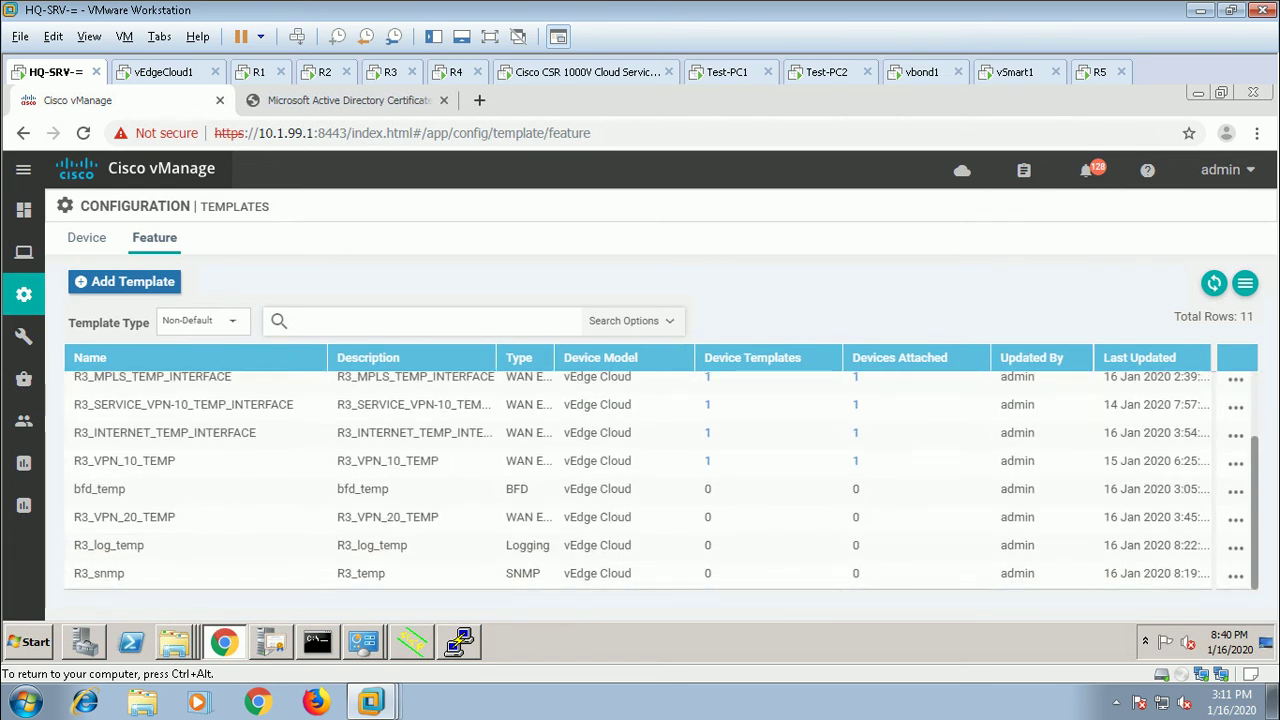
{"action": "scroll", "coordinate": [652, 480], "scroll_direction": "up", "scroll_amount": 2}
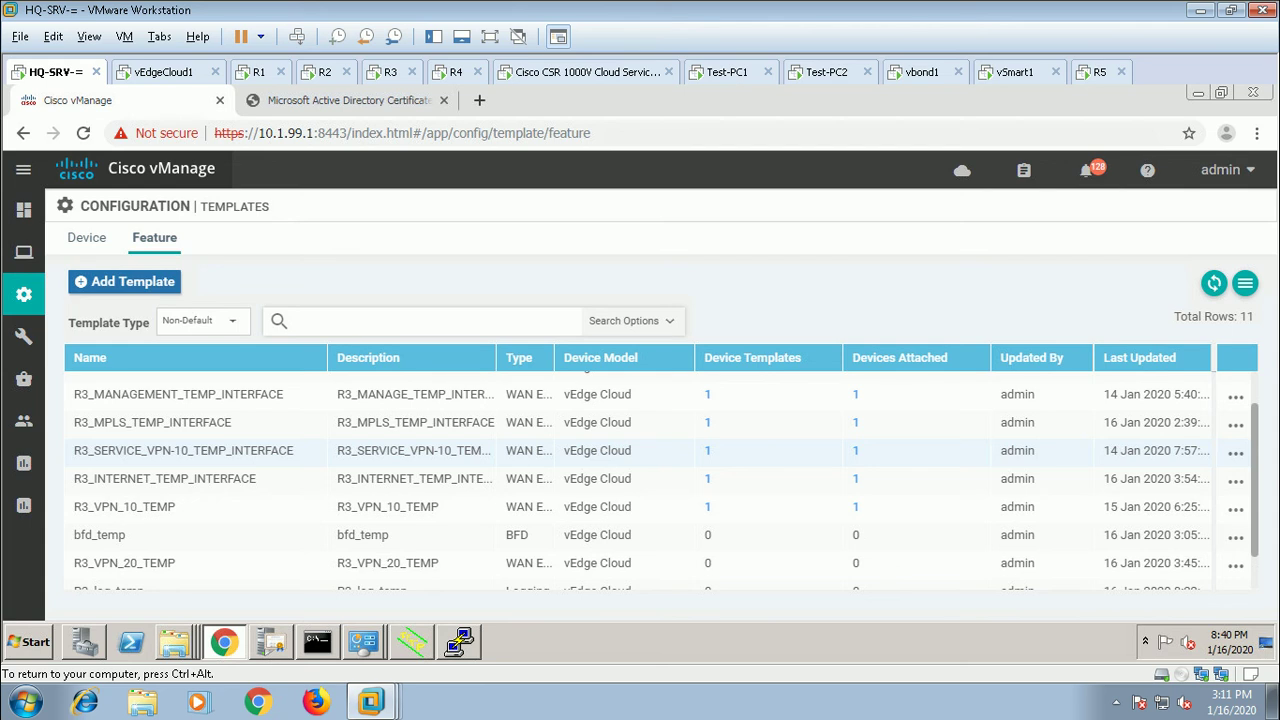
{"action": "left_click", "coordinate": [1236, 453]}
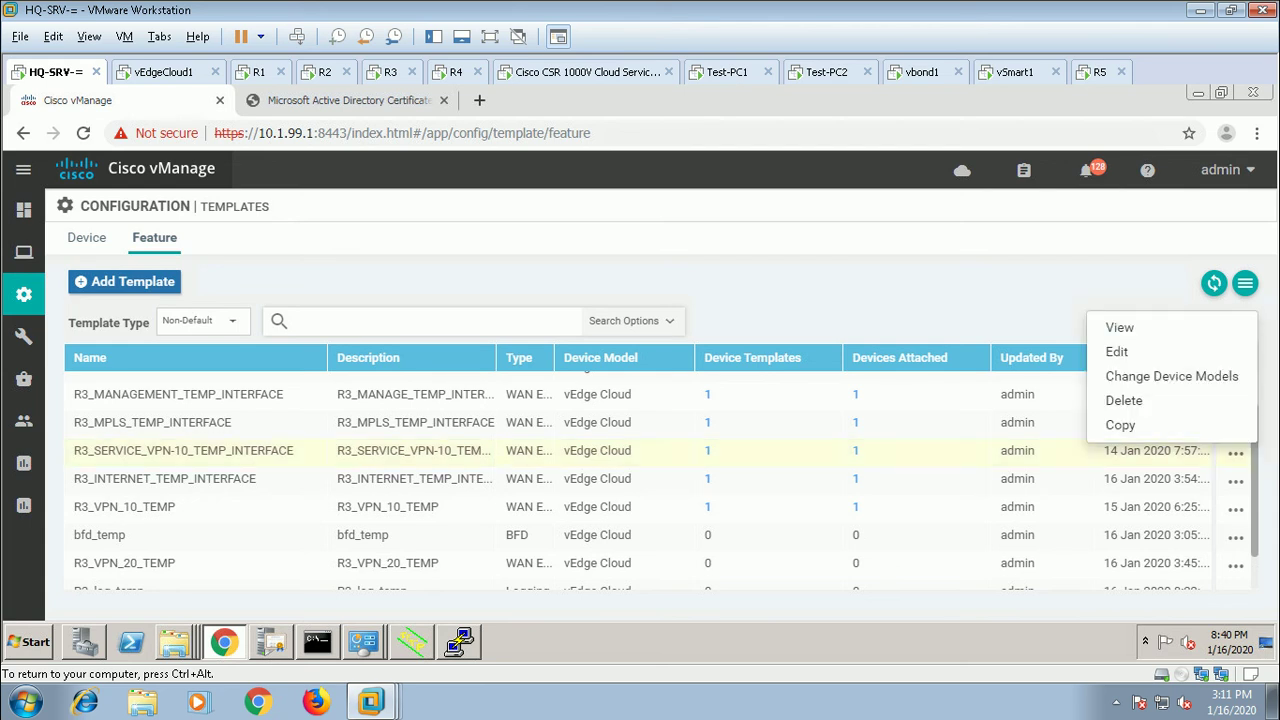
{"action": "left_click", "coordinate": [1117, 352]}
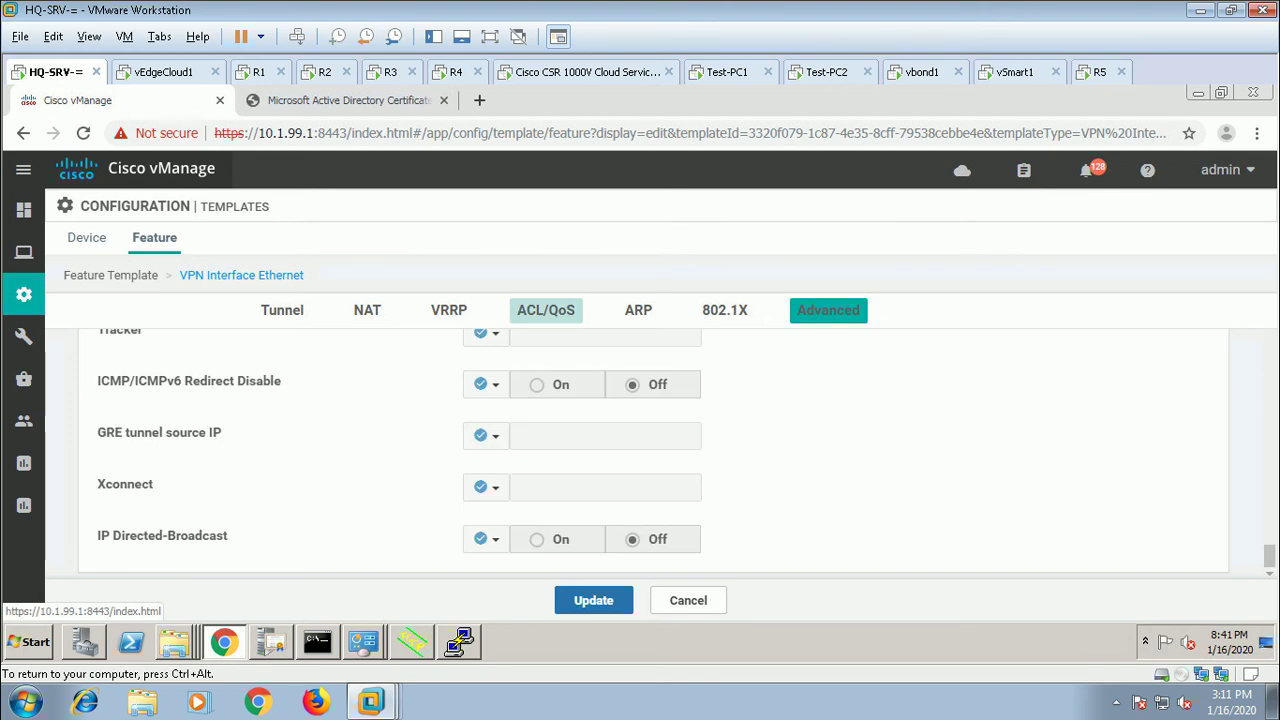
Step: Go to the ACL/QoS section of the interface template
{"action": "left_click", "coordinate": [546, 310]}
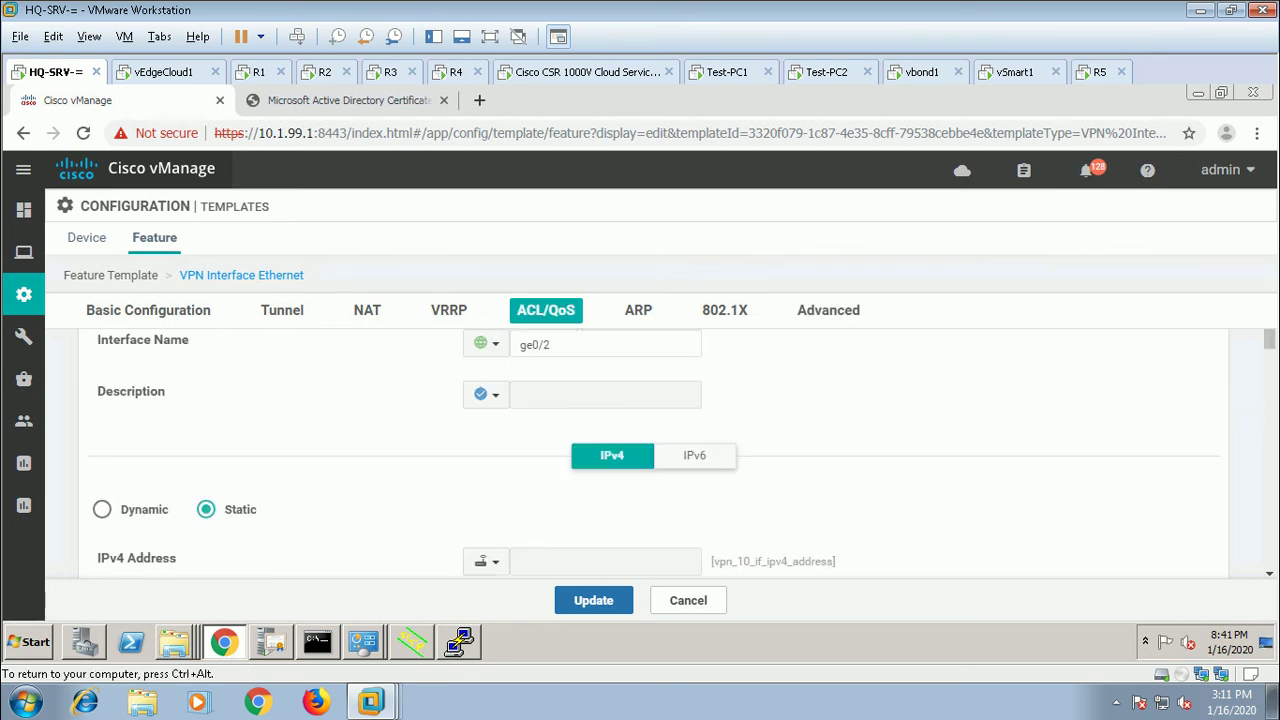
{"action": "scroll", "coordinate": [640, 440], "scroll_direction": "down", "scroll_amount": 7}
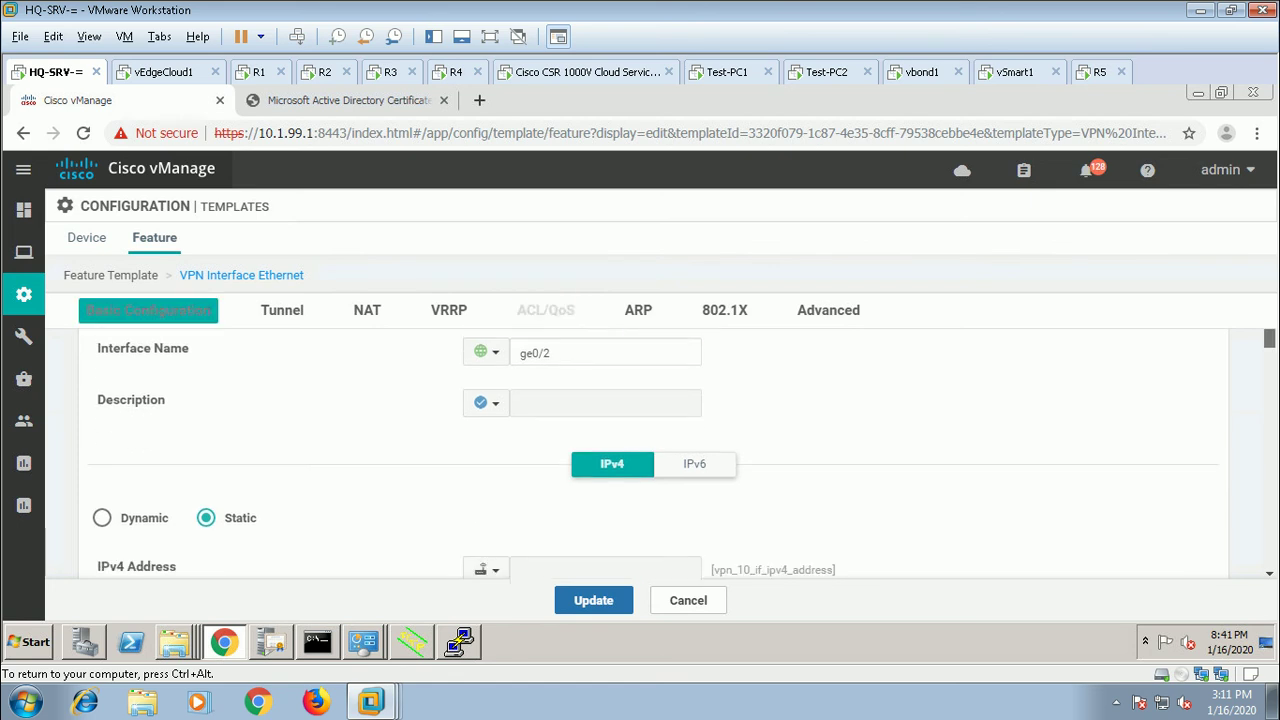
{"action": "scroll", "coordinate": [653, 455], "scroll_direction": "down", "scroll_amount": 8}
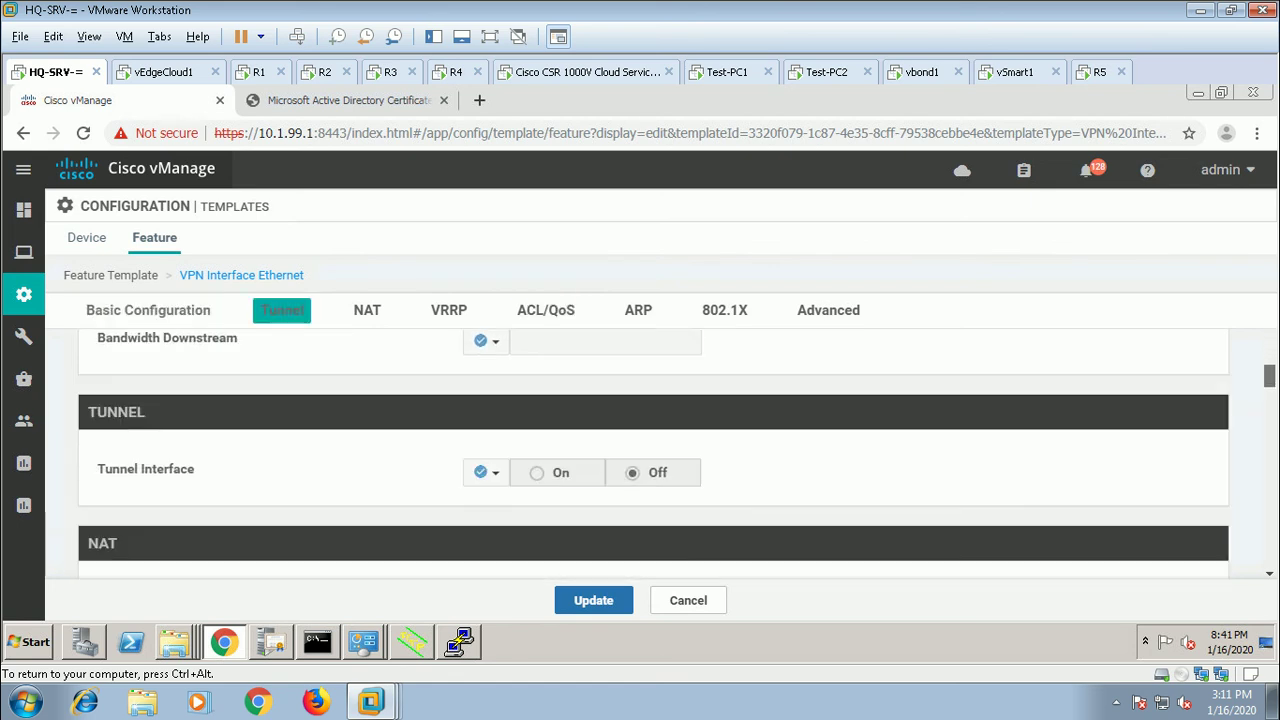
{"action": "scroll", "coordinate": [653, 455], "scroll_direction": "down", "scroll_amount": 4}
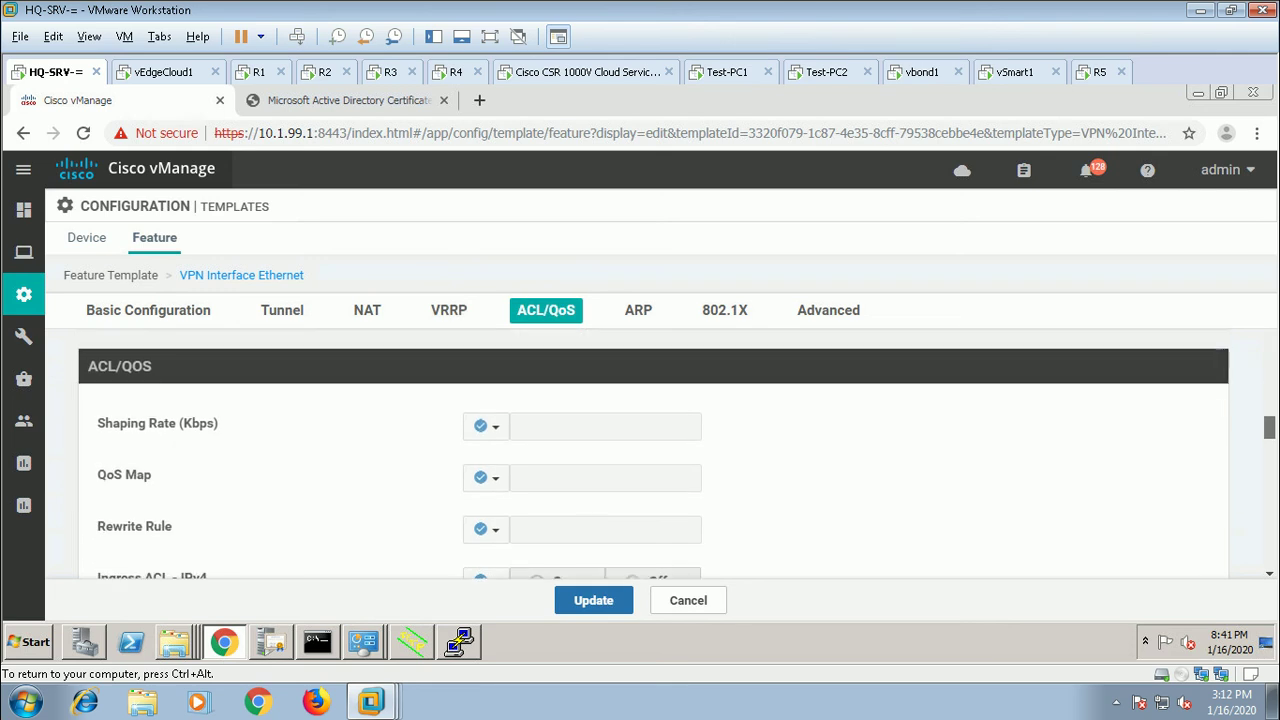
{"action": "scroll", "coordinate": [653, 455], "scroll_direction": "down", "scroll_amount": 2}
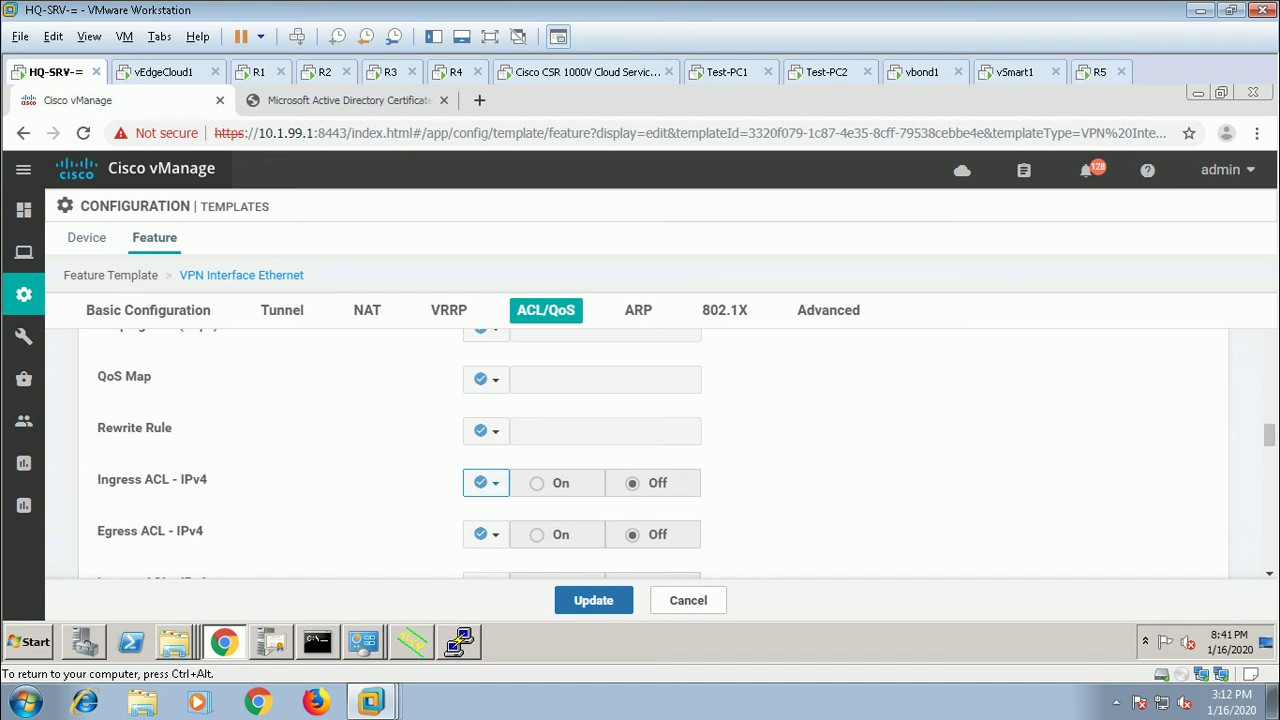
Step: Turn Ingress ACL - IPv4 Global and On with access list 'acl', and update
{"action": "left_click", "coordinate": [485, 483]}
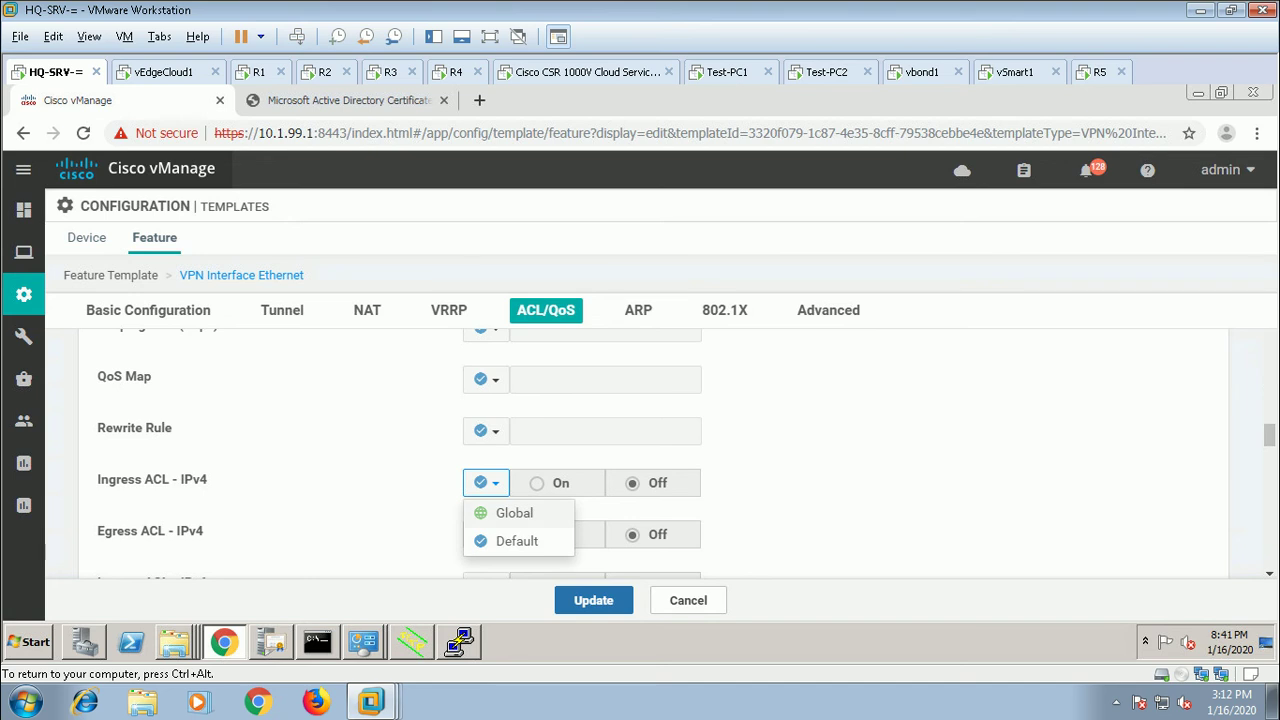
{"action": "left_click", "coordinate": [514, 513]}
{"action": "left_click", "coordinate": [537, 483]}
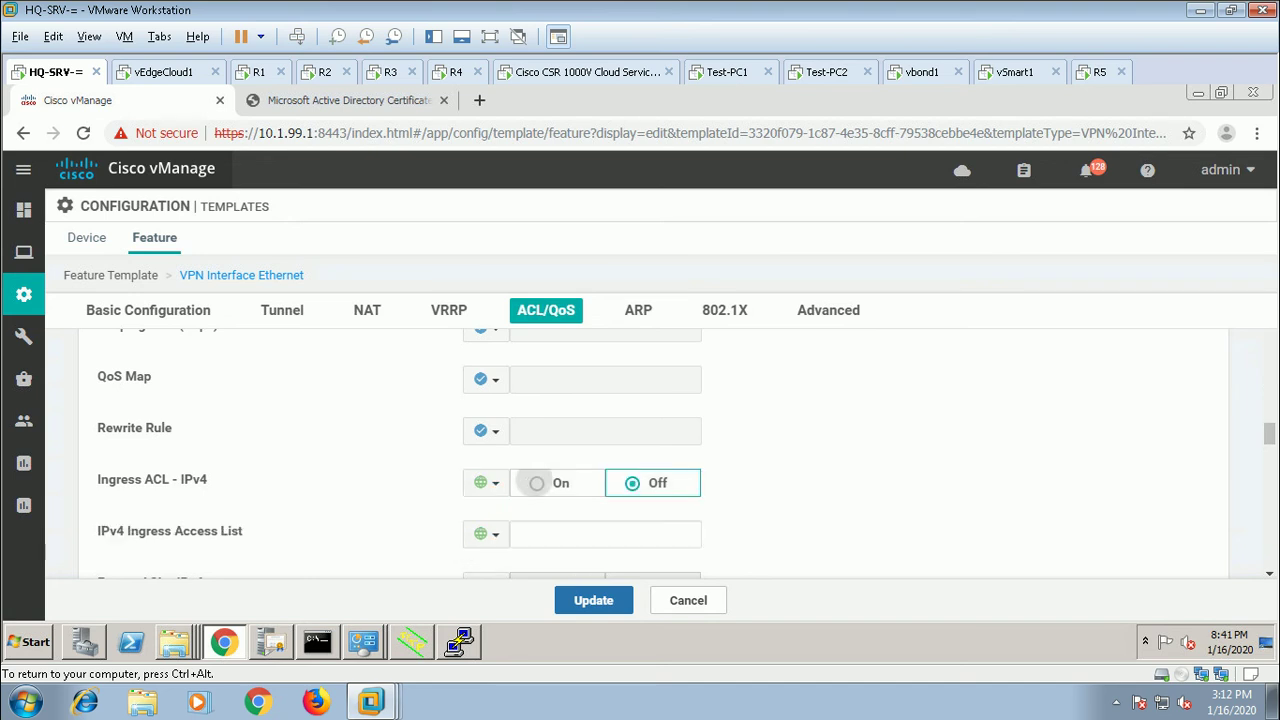
{"action": "triple_click", "coordinate": [170, 531]}
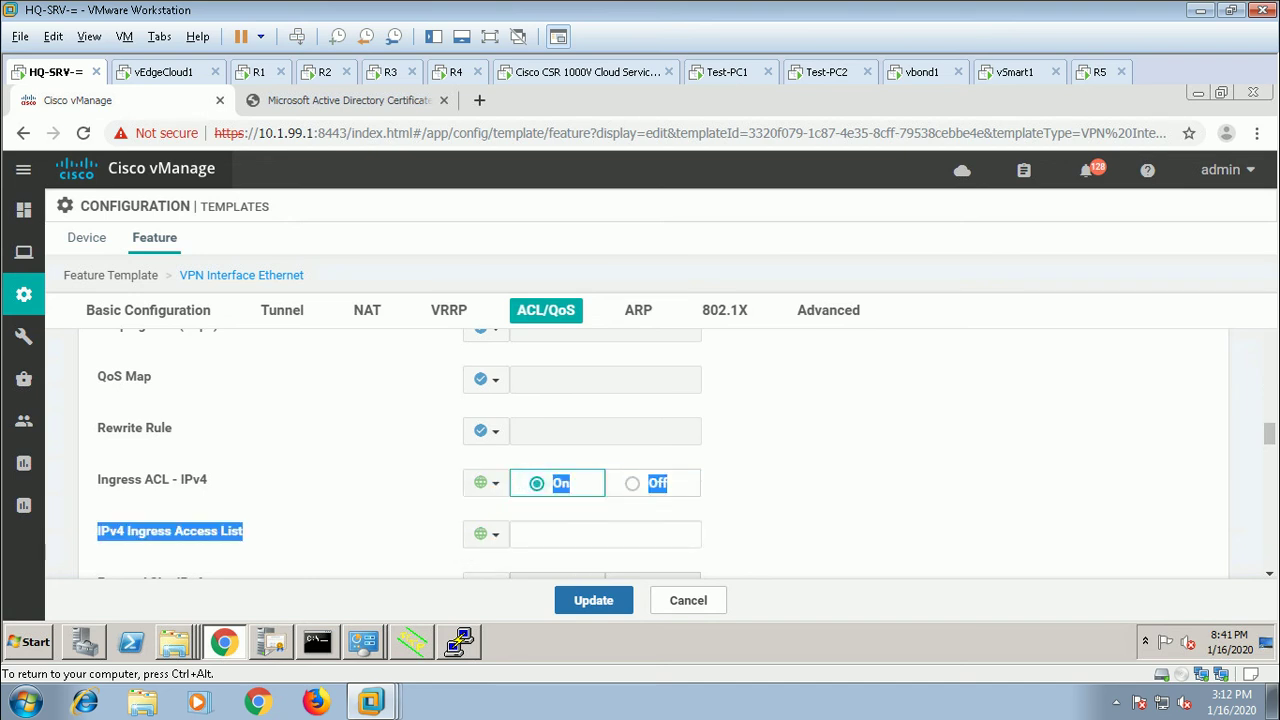
{"action": "left_click", "coordinate": [605, 534]}
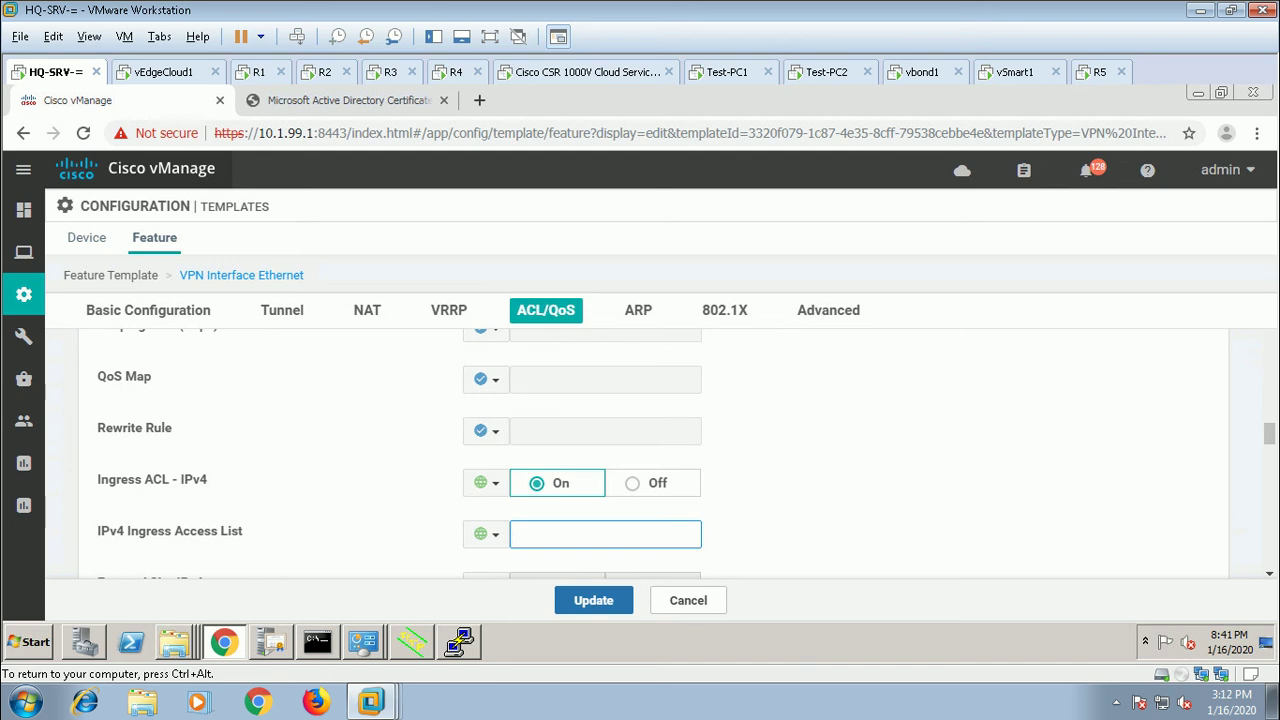
{"action": "type", "text": "acl"}
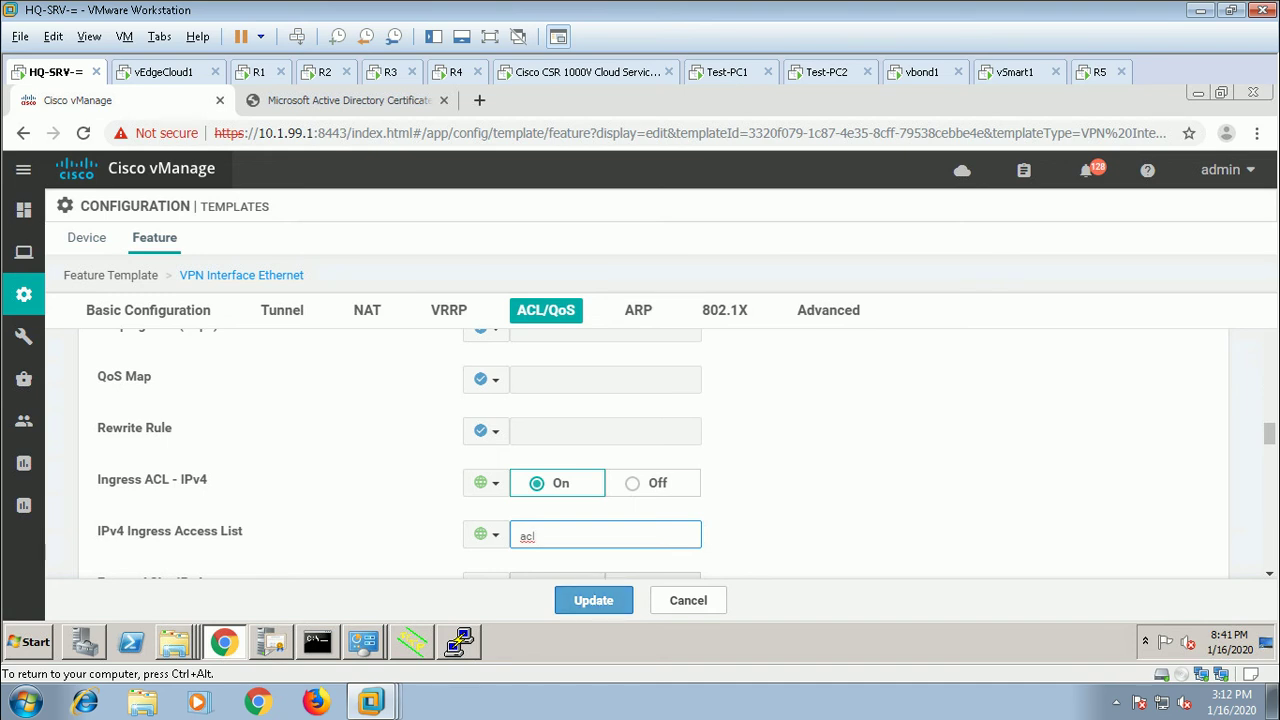
{"action": "key", "text": "Return"}
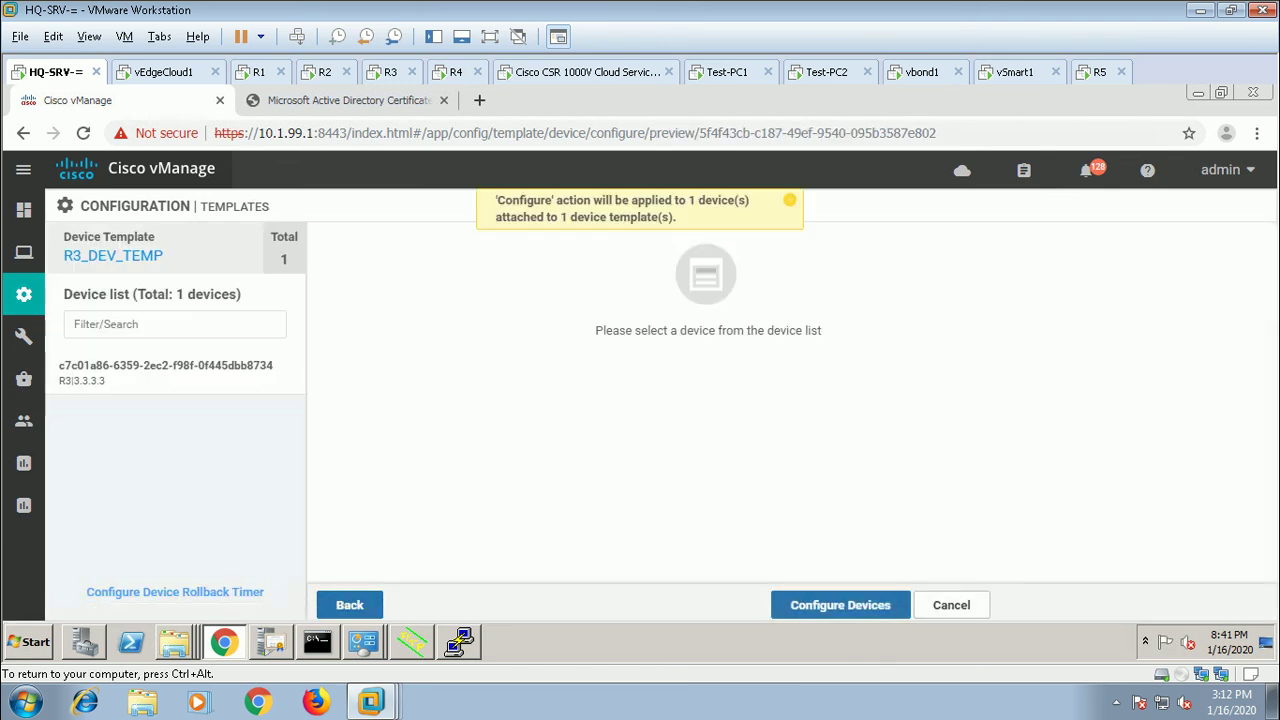
Step: Show R3's Config Diff and locate the new access-list acl under vpn 10 interface ge0/2
{"action": "left_click", "coordinate": [165, 372]}
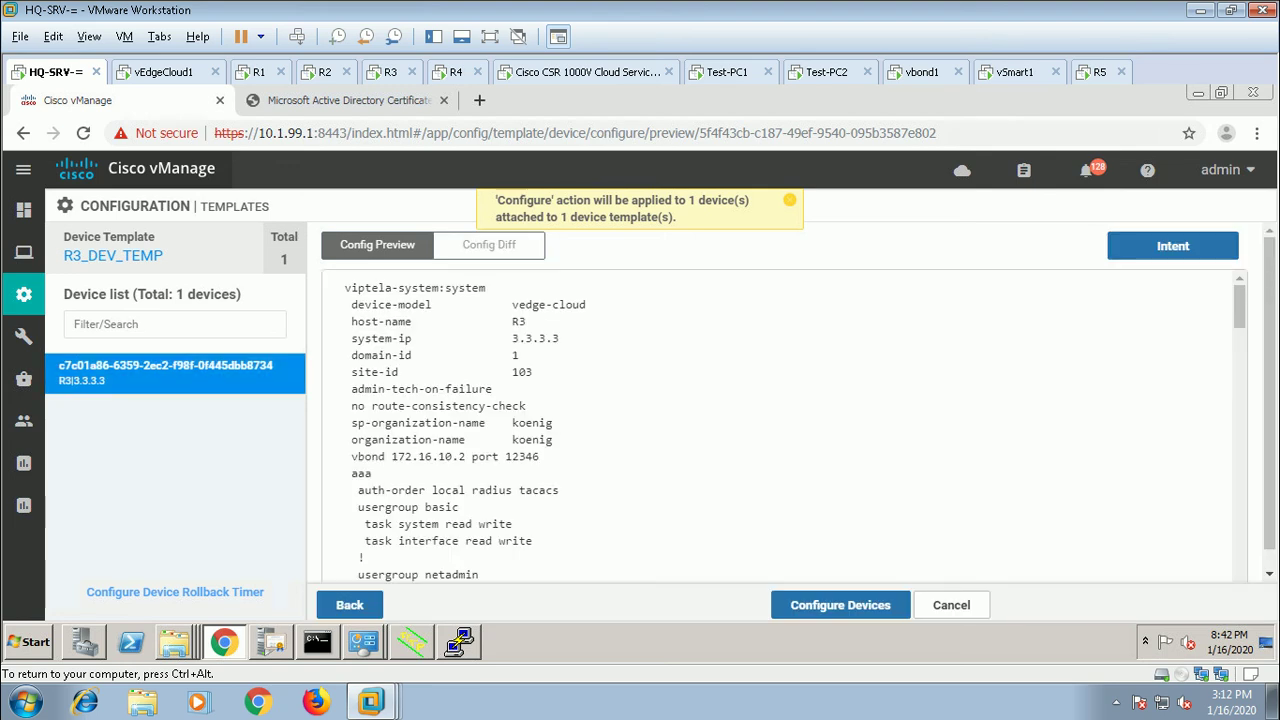
{"action": "left_click", "coordinate": [489, 244]}
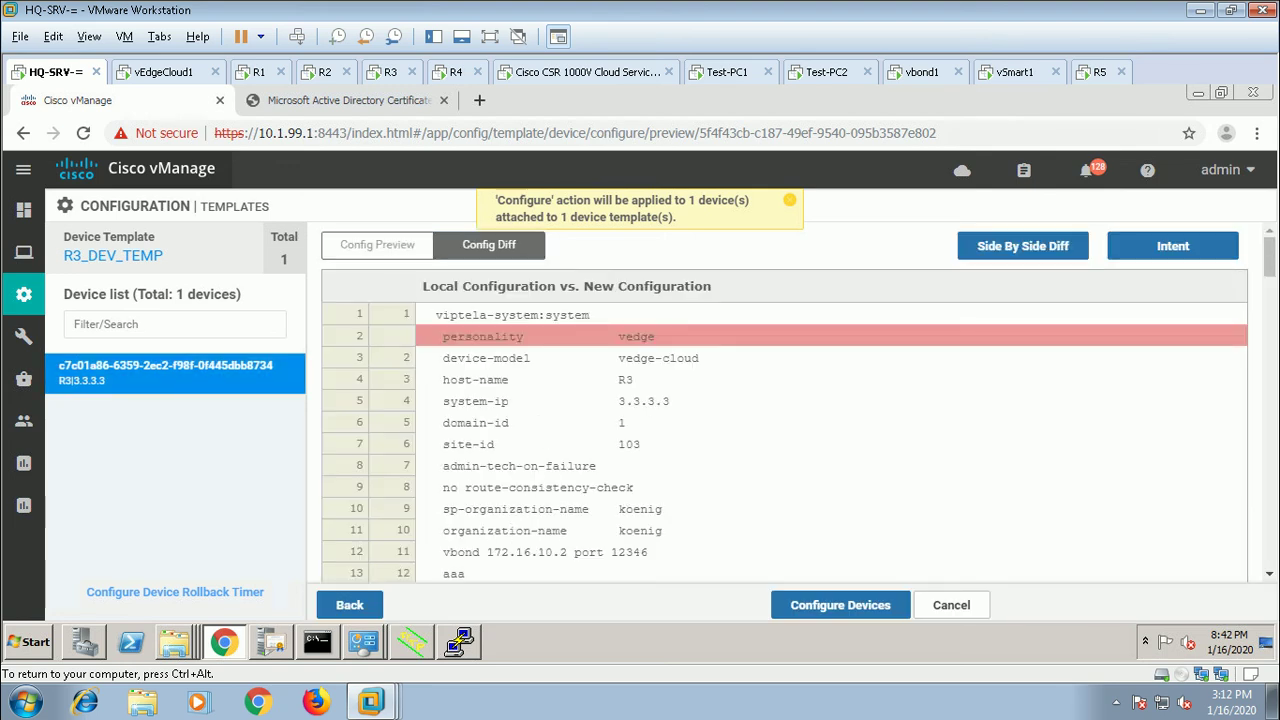
{"action": "scroll", "coordinate": [785, 440], "scroll_direction": "down", "scroll_amount": 6}
{"action": "scroll", "coordinate": [785, 440], "scroll_direction": "down", "scroll_amount": 4}
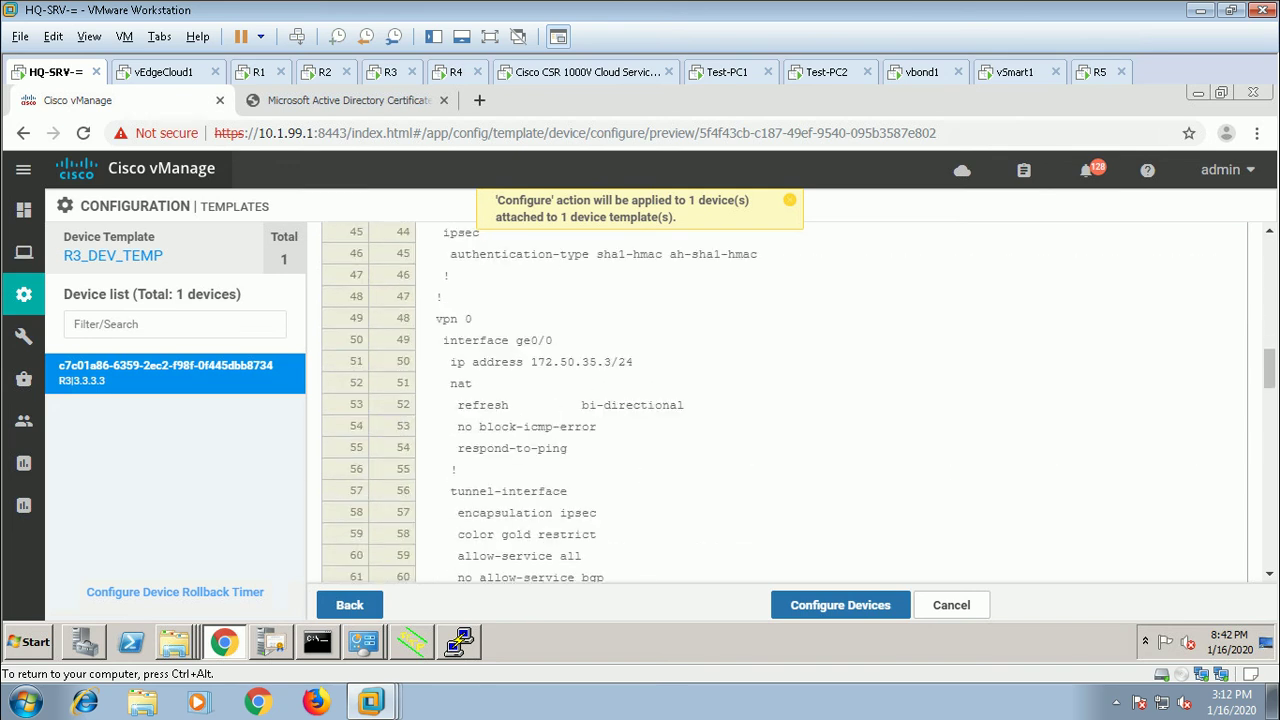
{"action": "scroll", "coordinate": [785, 440], "scroll_direction": "down", "scroll_amount": 4}
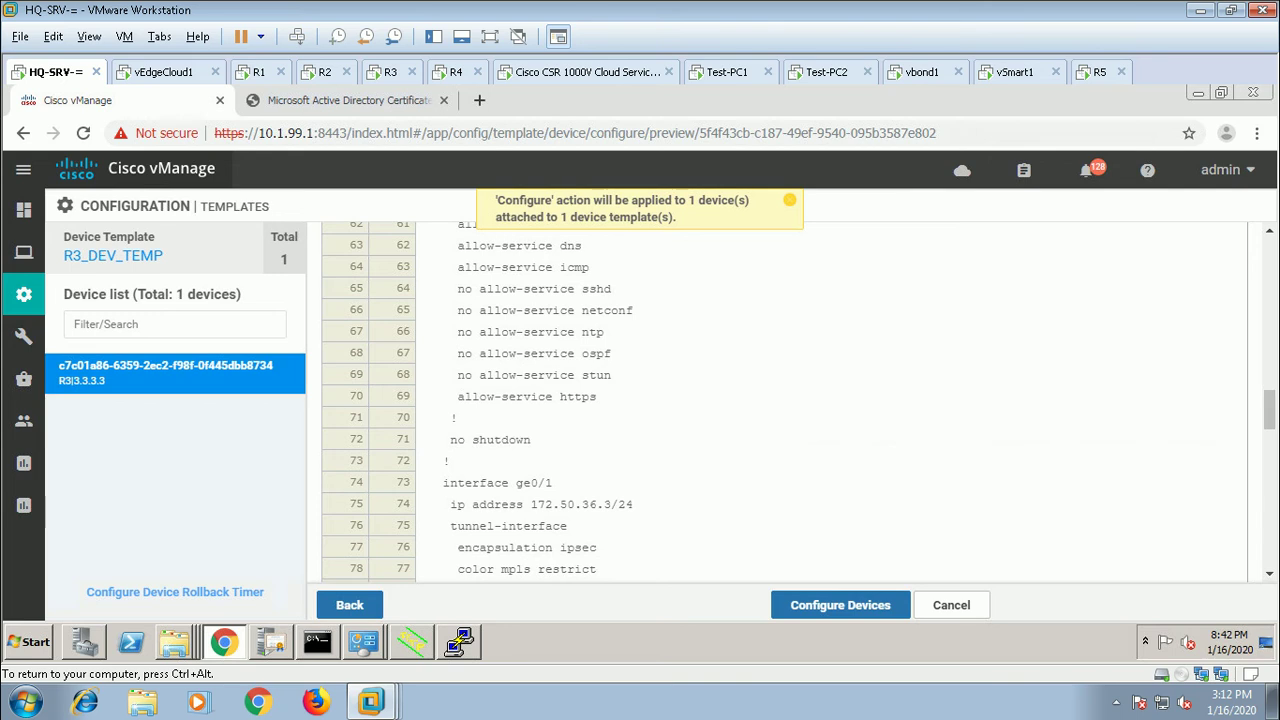
{"action": "scroll", "coordinate": [785, 440], "scroll_direction": "down", "scroll_amount": 2}
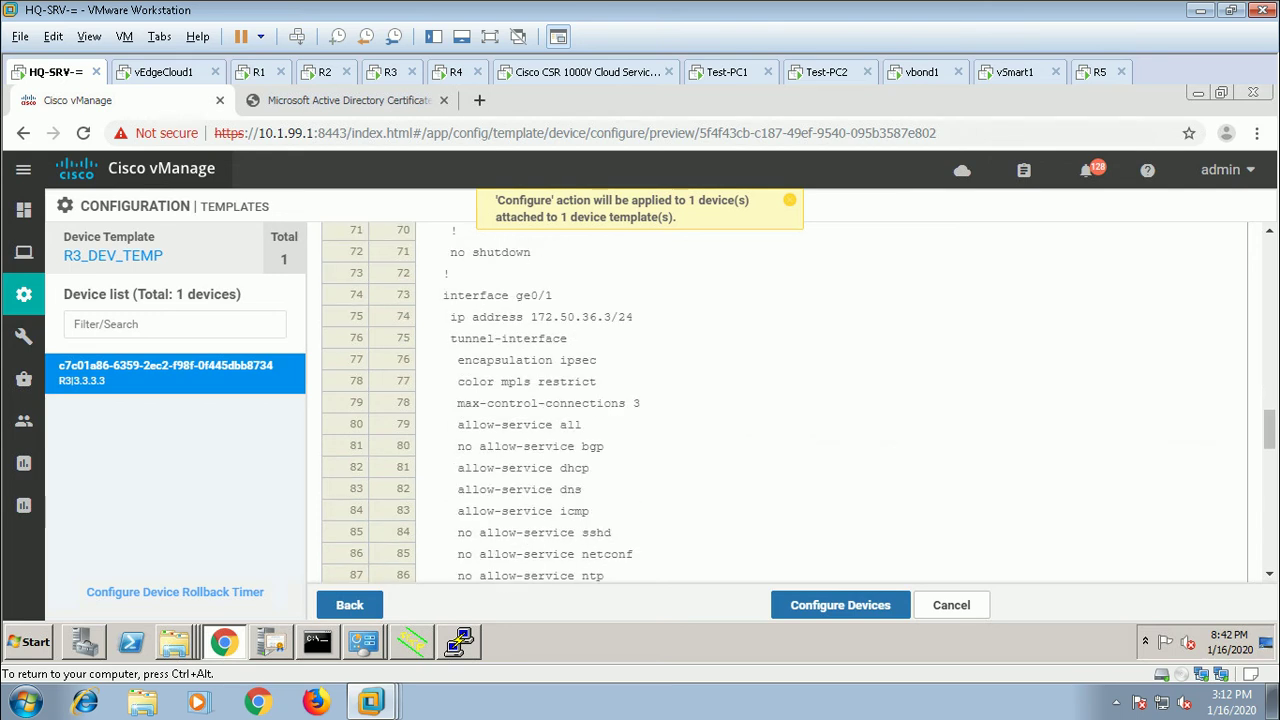
{"action": "scroll", "coordinate": [785, 440], "scroll_direction": "down", "scroll_amount": 3}
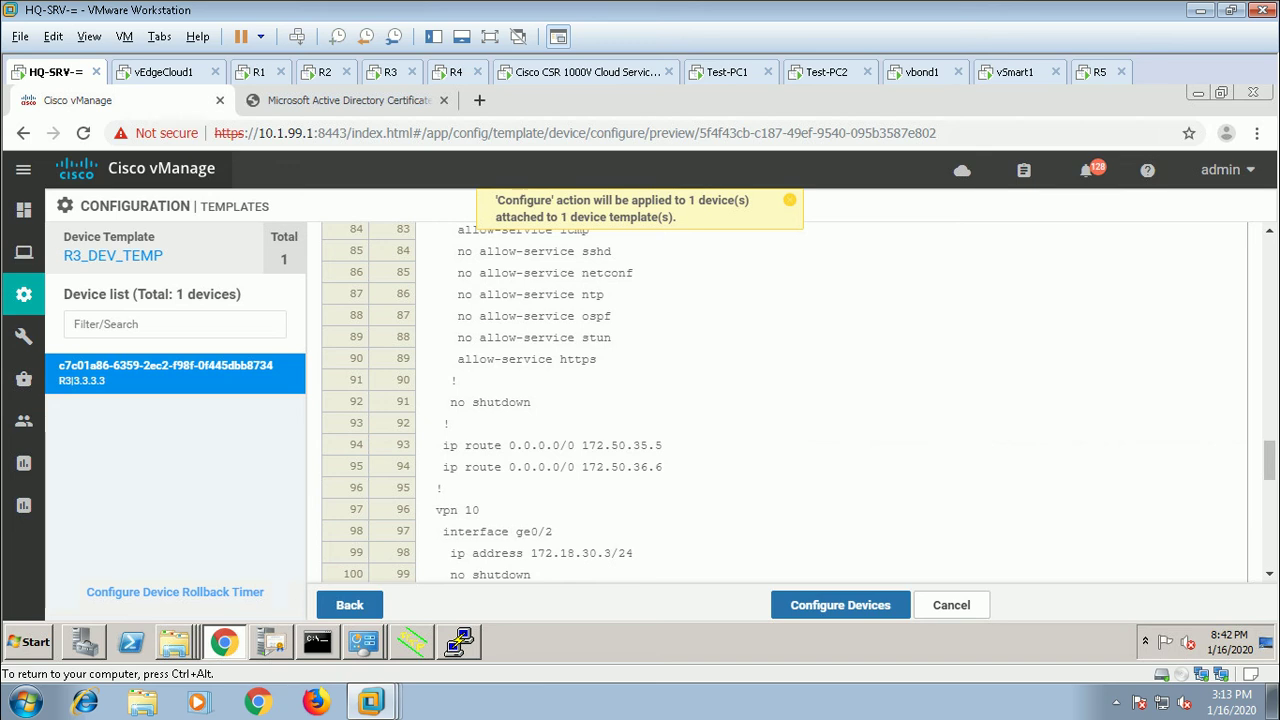
{"action": "scroll", "coordinate": [785, 400], "scroll_direction": "down", "scroll_amount": 1}
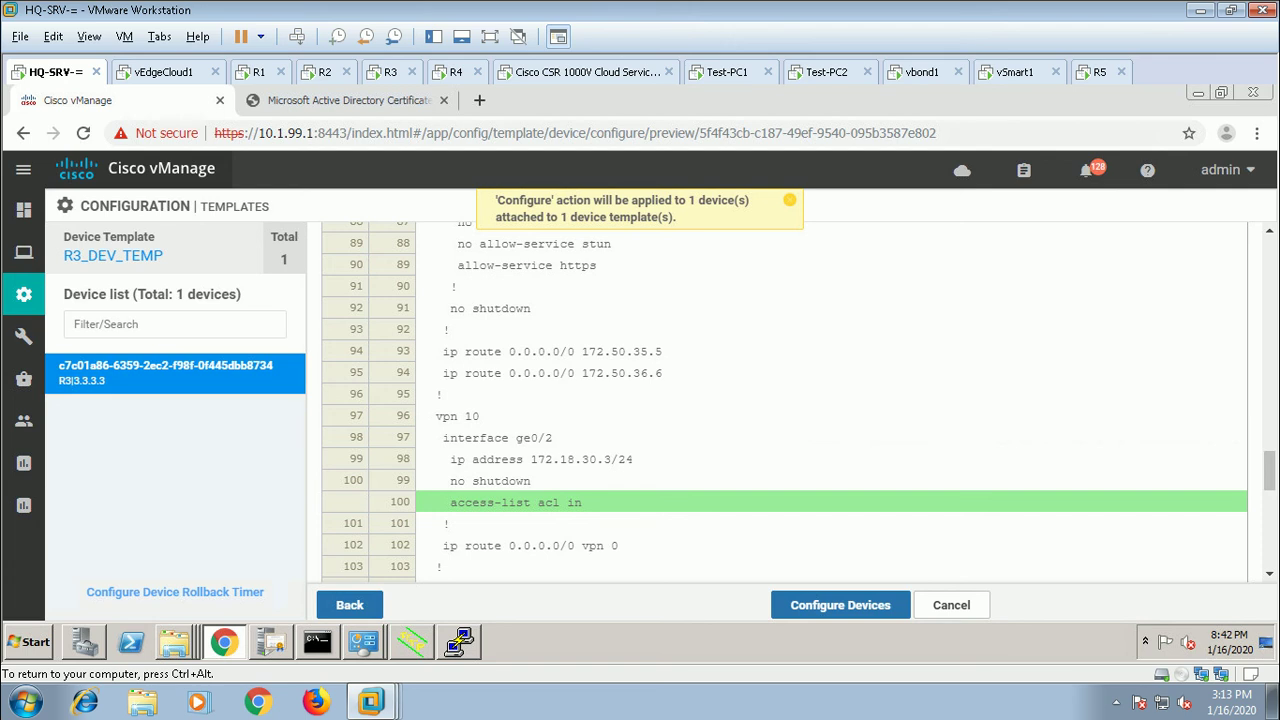
Step: Review R3's diff, including the policy block with mirror TEST to 172.33.110.12 source 3.3.3.3
{"action": "scroll", "coordinate": [785, 400], "scroll_direction": "down", "scroll_amount": 2}
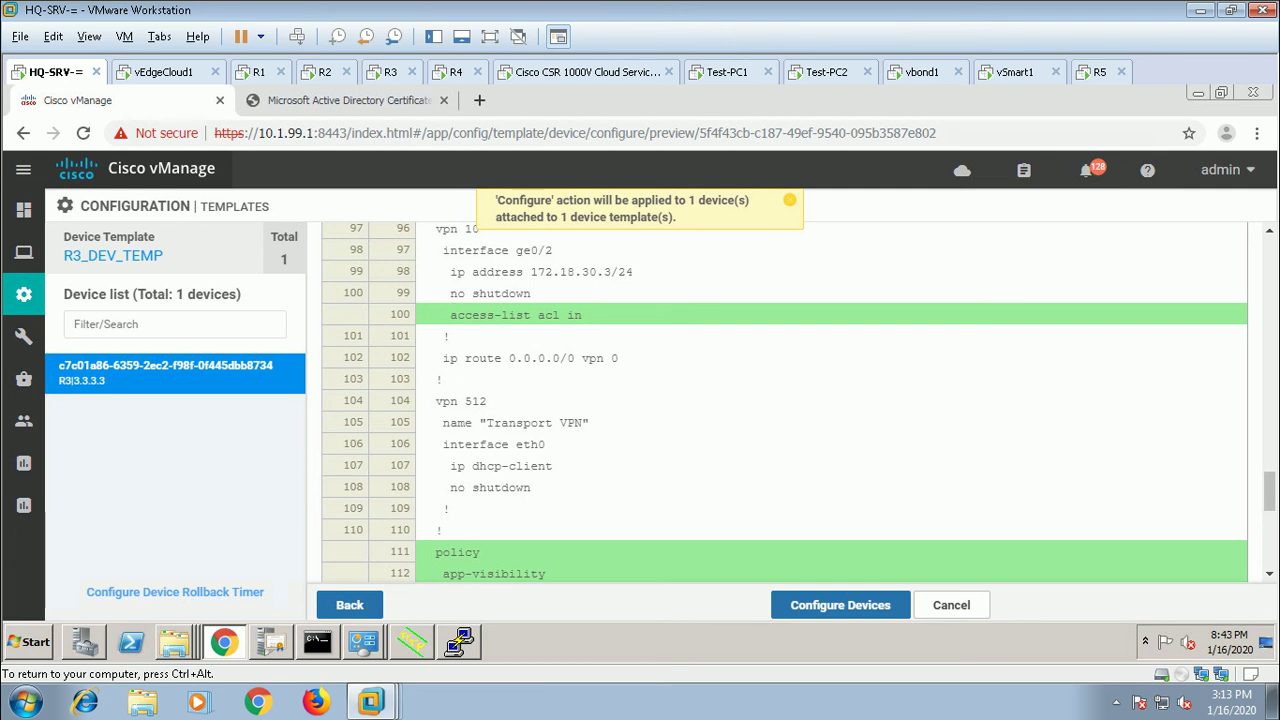
{"action": "scroll", "coordinate": [785, 400], "scroll_direction": "up", "scroll_amount": 1}
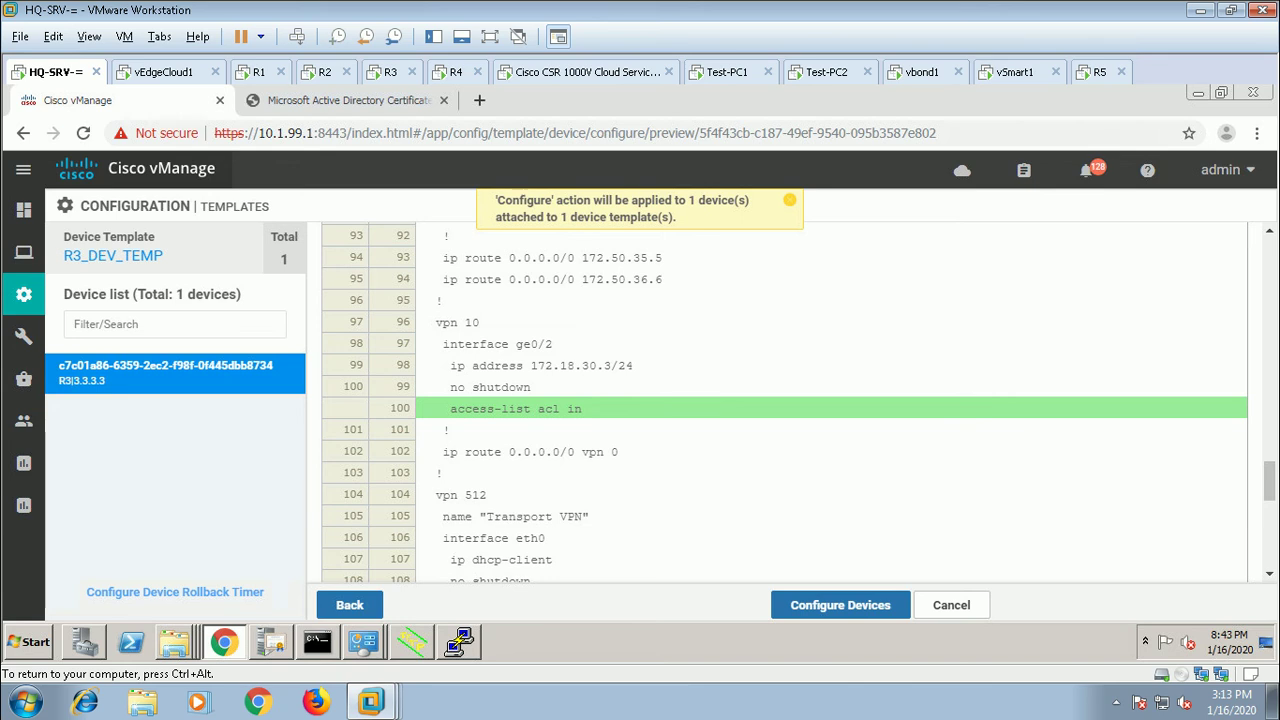
{"action": "scroll", "coordinate": [785, 400], "scroll_direction": "down", "scroll_amount": 2}
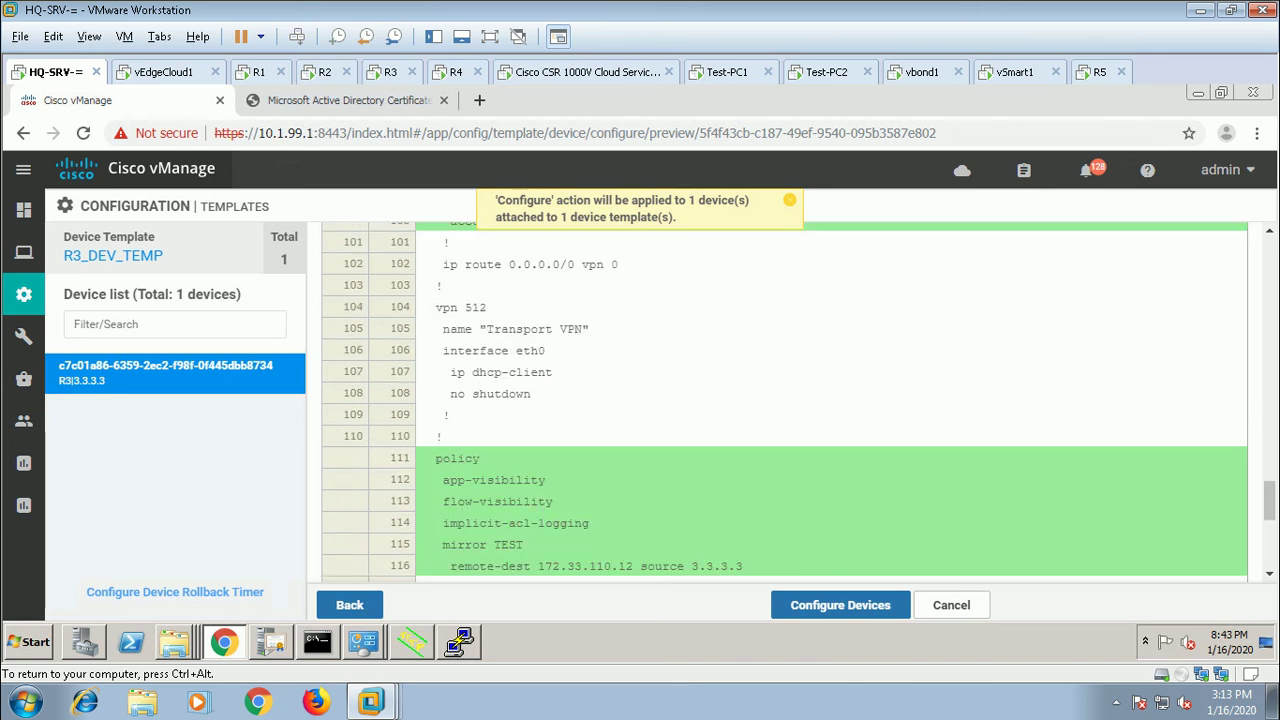
{"action": "scroll", "coordinate": [785, 400], "scroll_direction": "down", "scroll_amount": 1}
{"action": "scroll", "coordinate": [785, 400], "scroll_direction": "down", "scroll_amount": 1}
{"action": "scroll", "coordinate": [785, 400], "scroll_direction": "up", "scroll_amount": 1}
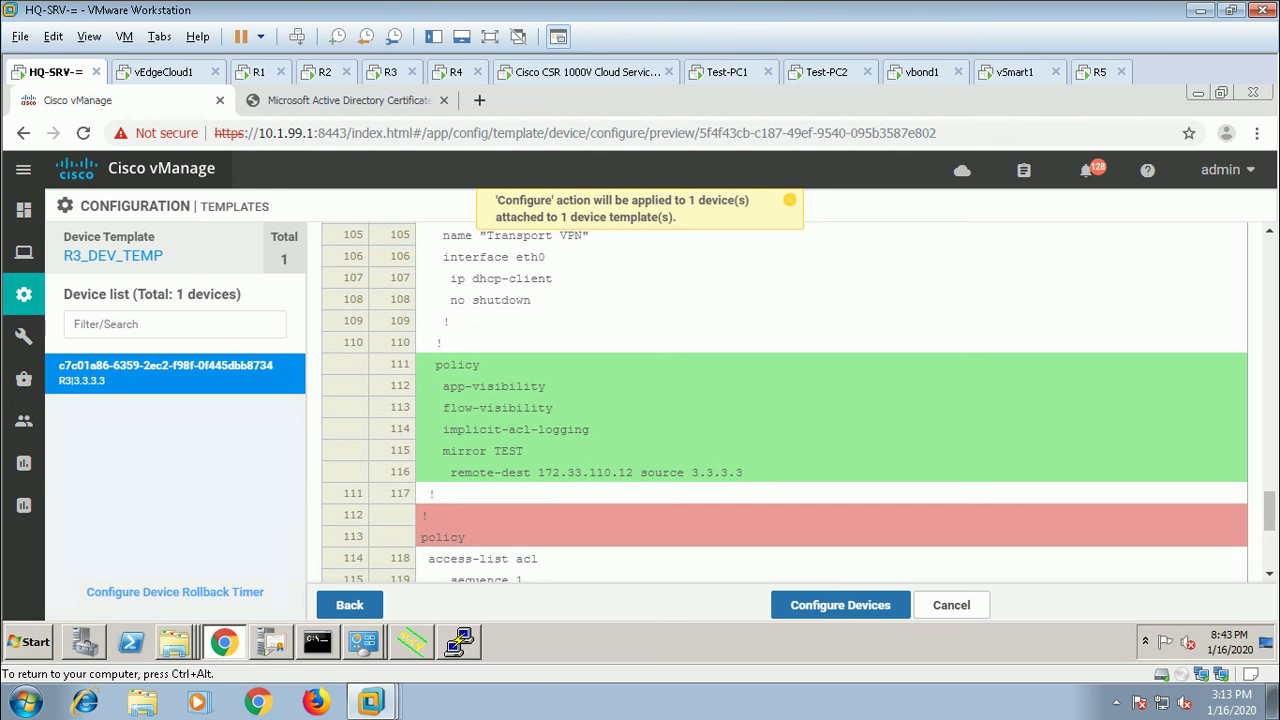
{"action": "scroll", "coordinate": [785, 400], "scroll_direction": "down", "scroll_amount": 2}
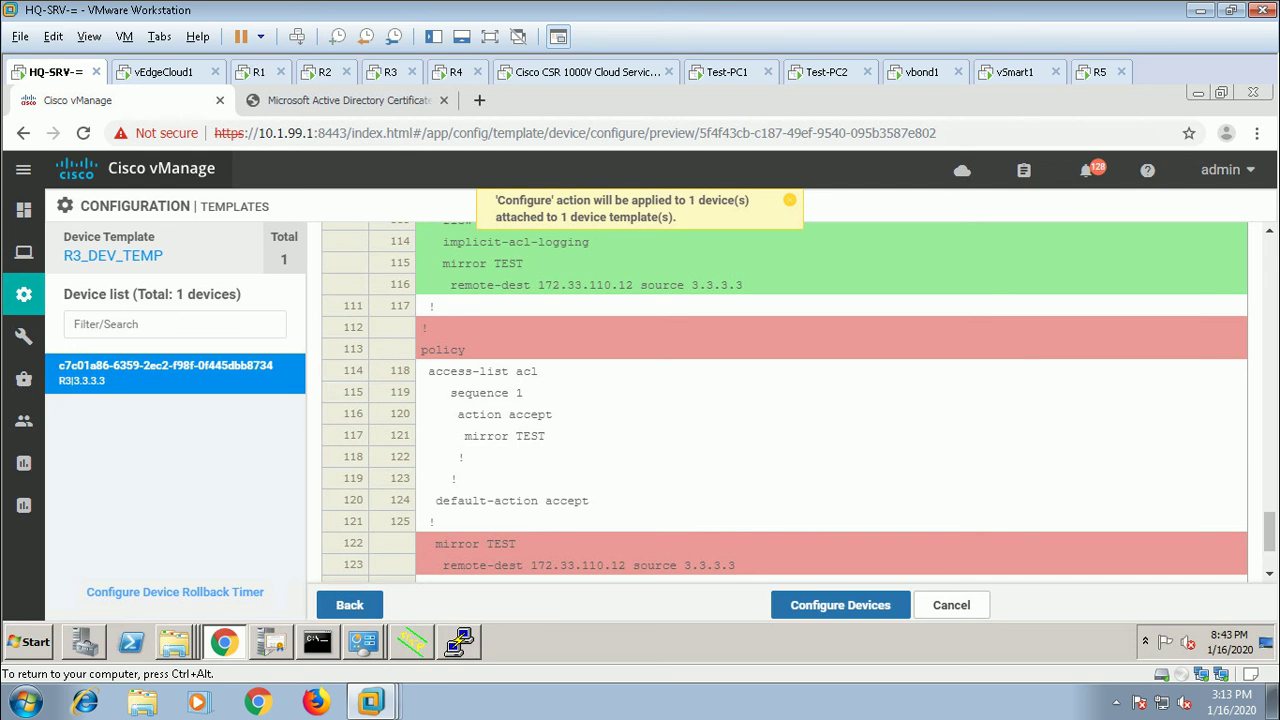
{"action": "scroll", "coordinate": [785, 400], "scroll_direction": "down", "scroll_amount": 2}
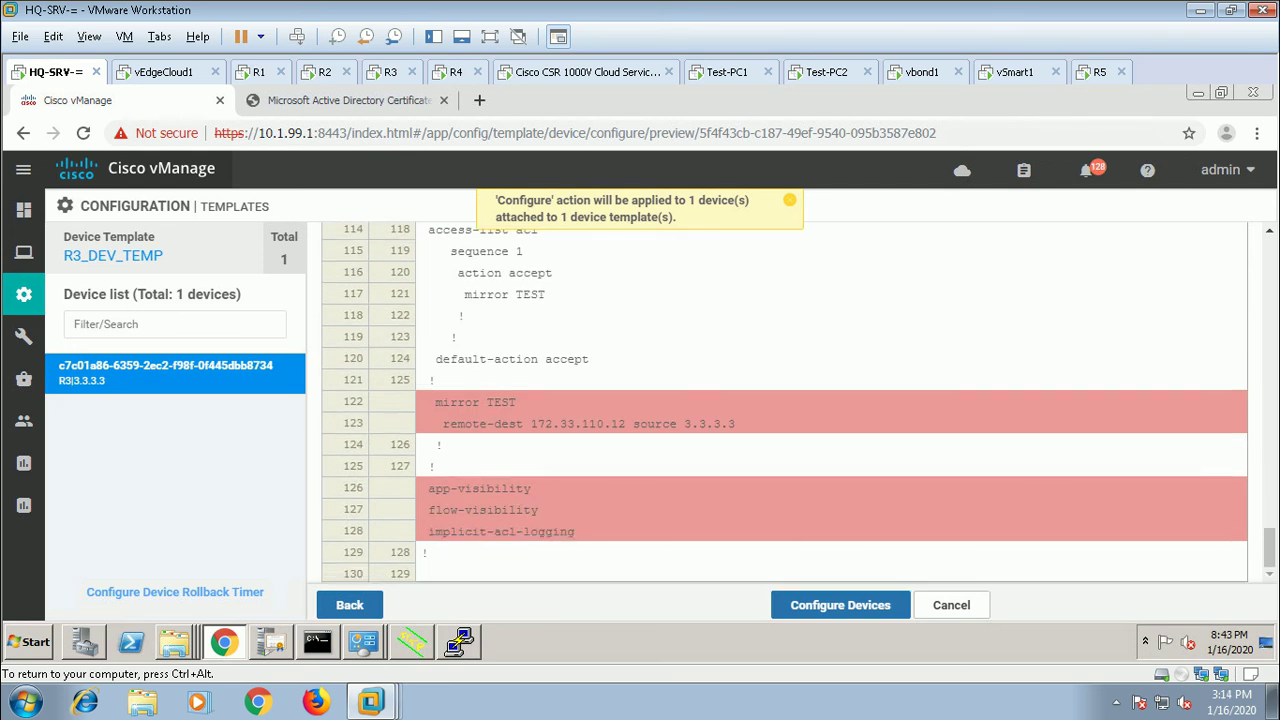
{"action": "scroll", "coordinate": [785, 400], "scroll_direction": "up", "scroll_amount": 2}
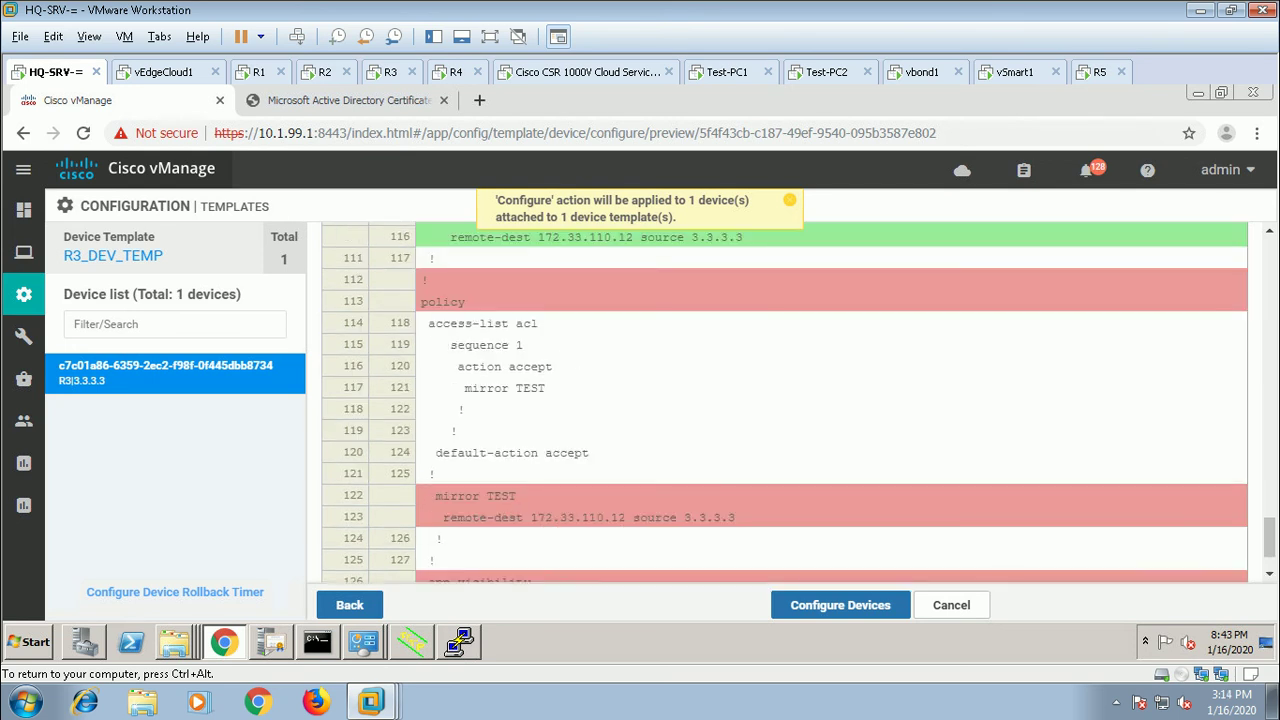
{"action": "scroll", "coordinate": [785, 400], "scroll_direction": "up", "scroll_amount": 2}
{"action": "scroll", "coordinate": [785, 400], "scroll_direction": "up", "scroll_amount": 2}
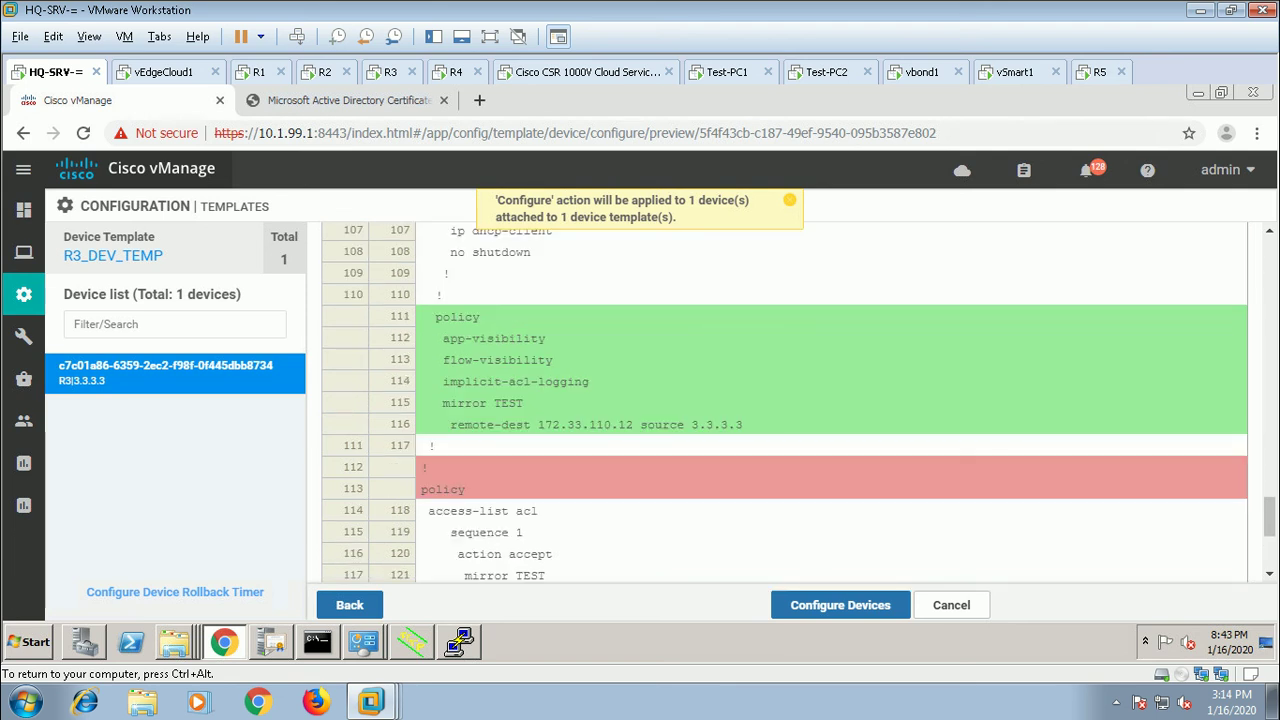
{"action": "scroll", "coordinate": [785, 400], "scroll_direction": "down", "scroll_amount": 4}
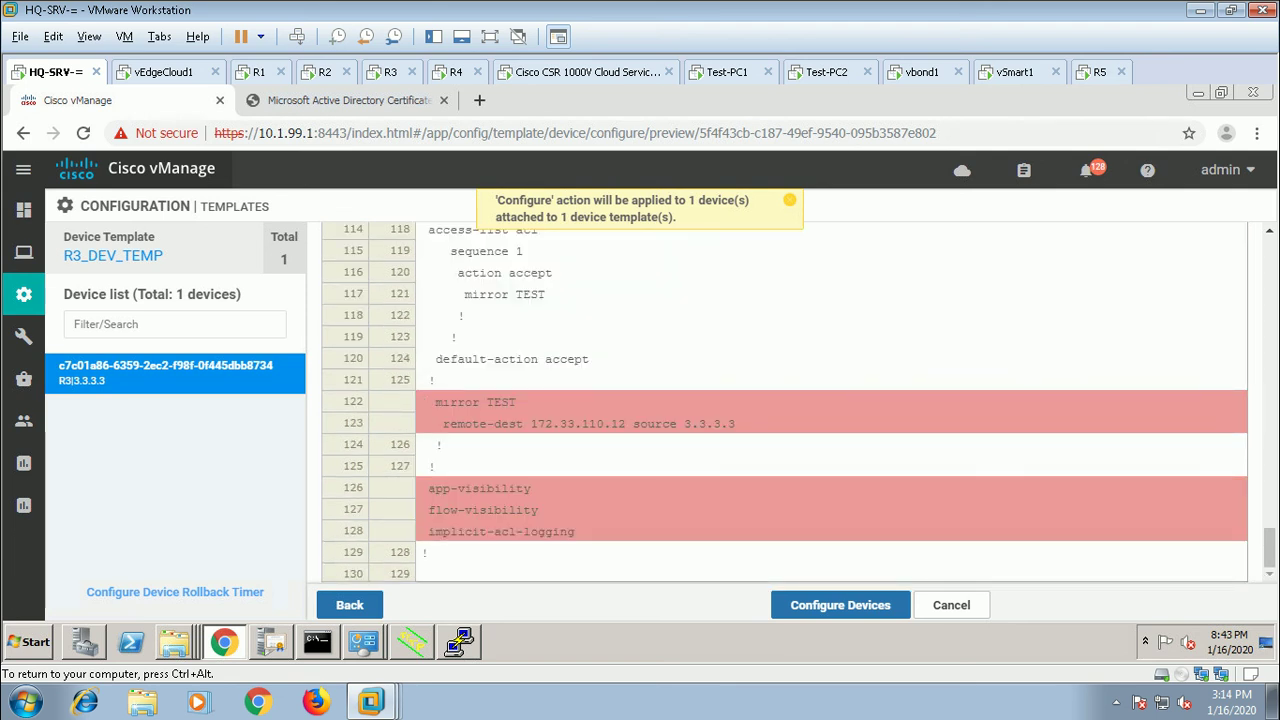
Step: Apply the previewed changes to R3 until Success, then release input from the VM
{"action": "left_click", "coordinate": [840, 605]}
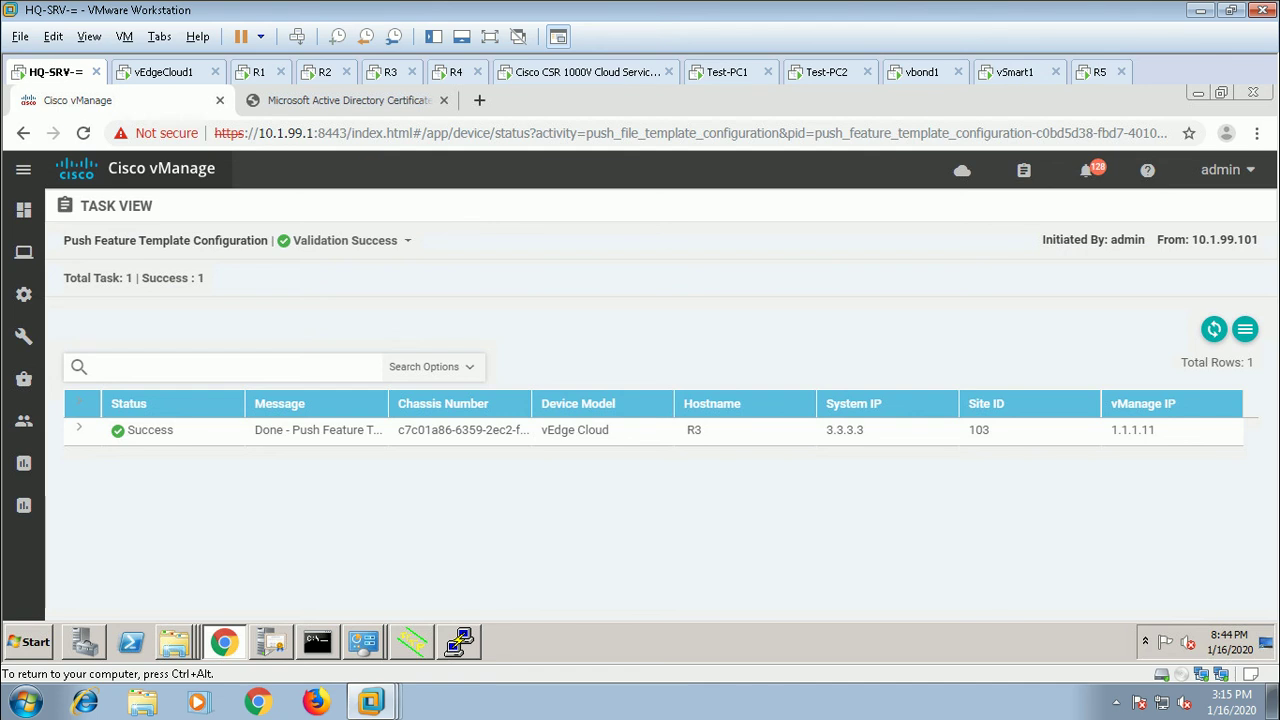
{"action": "key", "text": "ctrl+alt"}
Step: Run 'show running-config' on the R3 router console
{"action": "left_click", "coordinate": [390, 72]}
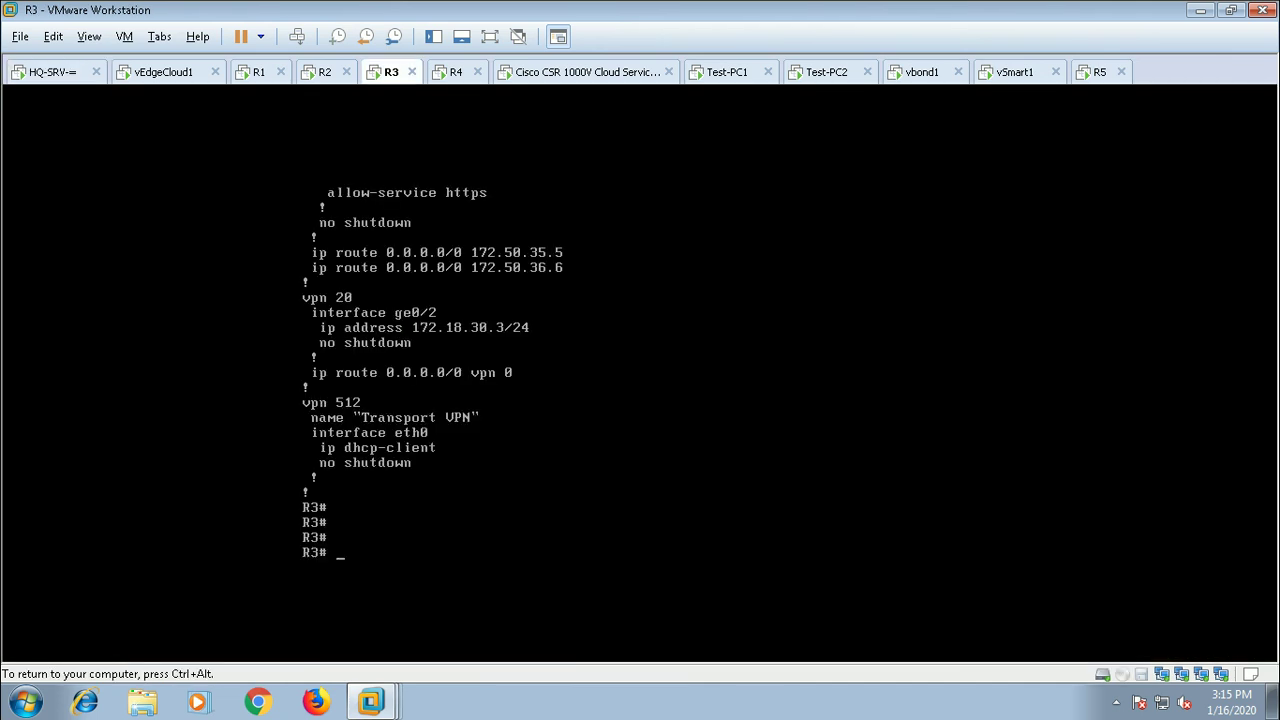
{"action": "type", "text": "show running-config"}
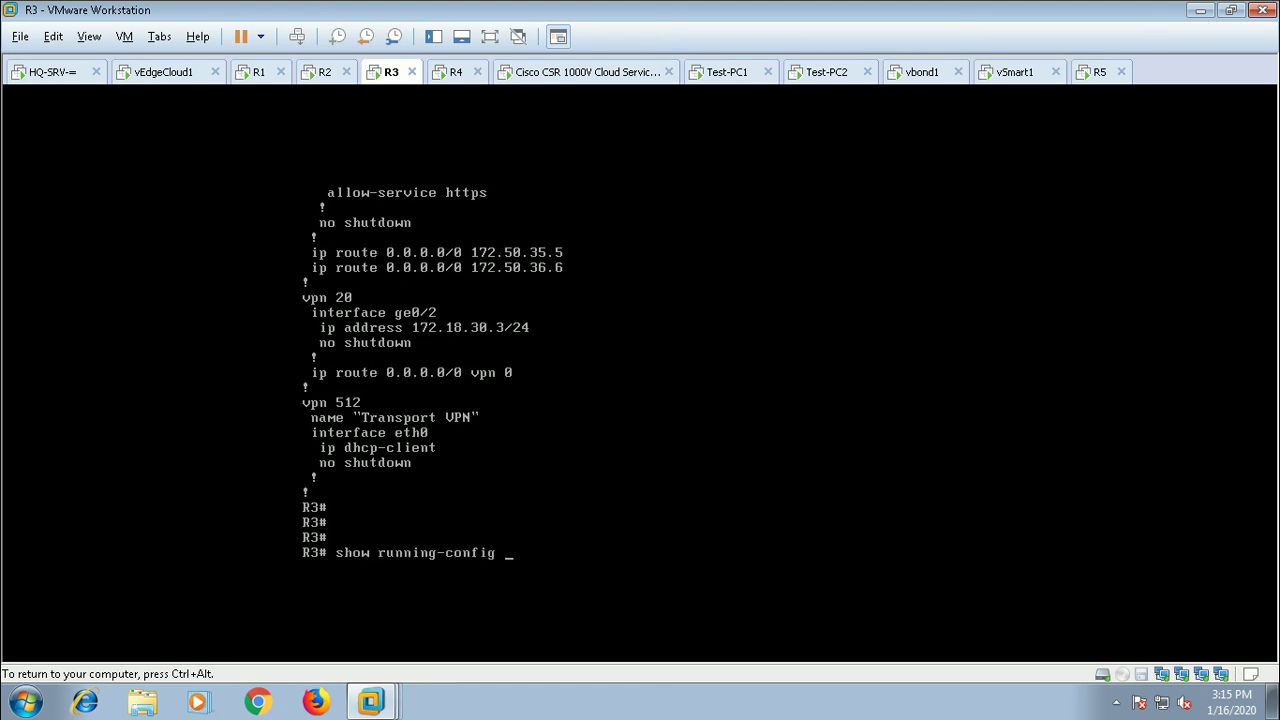
{"action": "key", "text": "Return"}
{"action": "key", "text": "Return"}
{"action": "key", "text": "Return"}
{"action": "key", "text": "Return"}
{"action": "key", "text": "Return"}
{"action": "key", "text": "Return"}
{"action": "key", "text": "Return"}
{"action": "key", "text": "Return"}
{"action": "key", "text": "Return"}
{"action": "key", "text": "Return"}
{"action": "key", "text": "Return"}
{"action": "key", "text": "Return"}
{"action": "key", "text": "Return"}
{"action": "key", "text": "Return"}
{"action": "key", "text": "Return"}
{"action": "key", "text": "Return"}
{"action": "key", "text": "Return"}
{"action": "key", "text": "Return"}
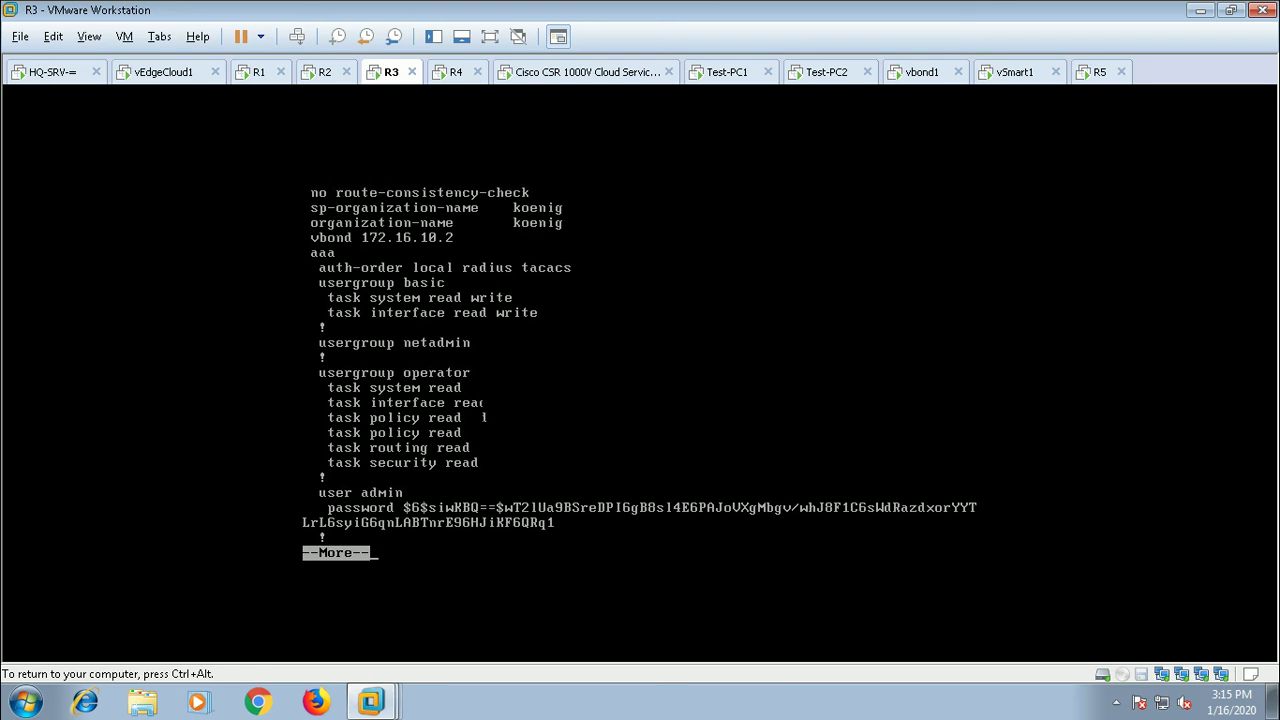
{"action": "key", "text": "Return"}
{"action": "key", "text": "Return"}
{"action": "key", "text": "Return"}
{"action": "key", "text": "Return"}
{"action": "key", "text": "Return"}
{"action": "key", "text": "Return"}
{"action": "key", "text": "Return"}
{"action": "key", "text": "Return"}
{"action": "key", "text": "Return"}
{"action": "key", "text": "Return"}
{"action": "key", "text": "Return"}
{"action": "key", "text": "Return"}
{"action": "key", "text": "Return"}
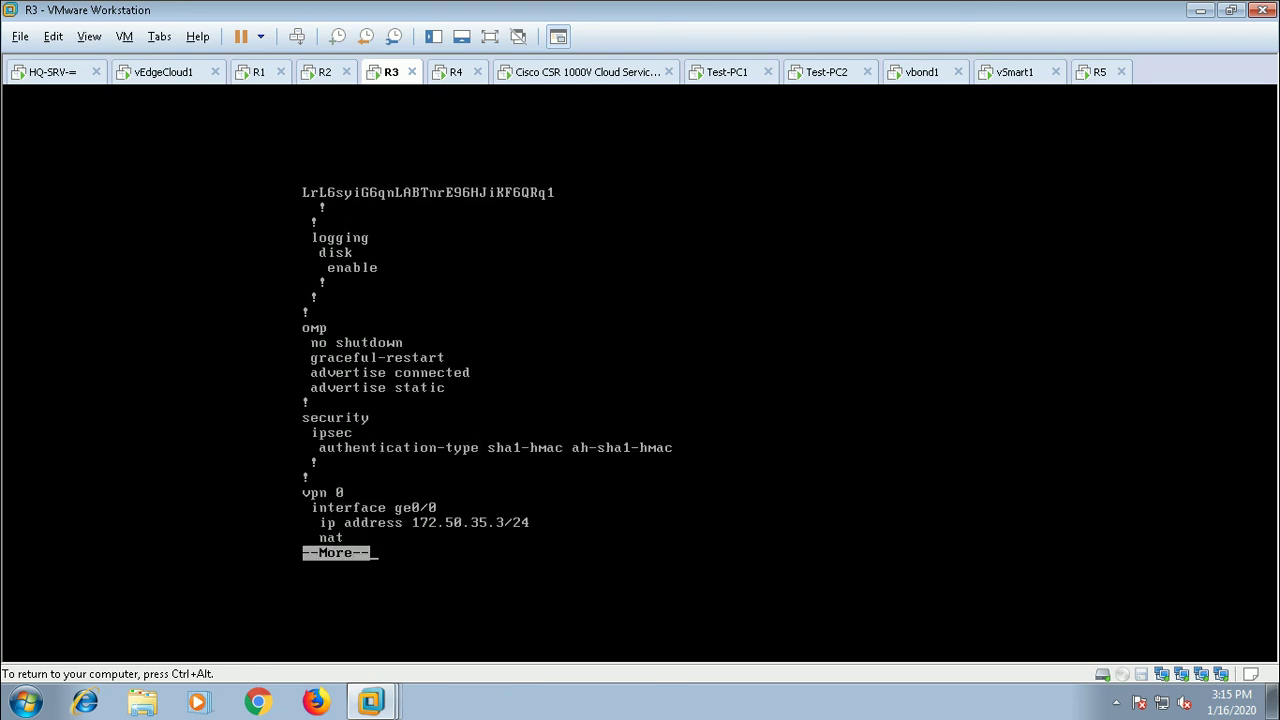
Step: Page through the config to the policy block, mirror TEST and access-list acl, then release input
{"action": "key", "text": "Return"}
{"action": "key", "text": "Return"}
{"action": "key", "text": "Return"}
{"action": "key", "text": "Return"}
{"action": "key", "text": "Return"}
{"action": "key", "text": "Return"}
{"action": "key", "text": "Return"}
{"action": "key", "text": "Return"}
{"action": "key", "text": "Return"}
{"action": "key", "text": "Return"}
{"action": "key", "text": "Return"}
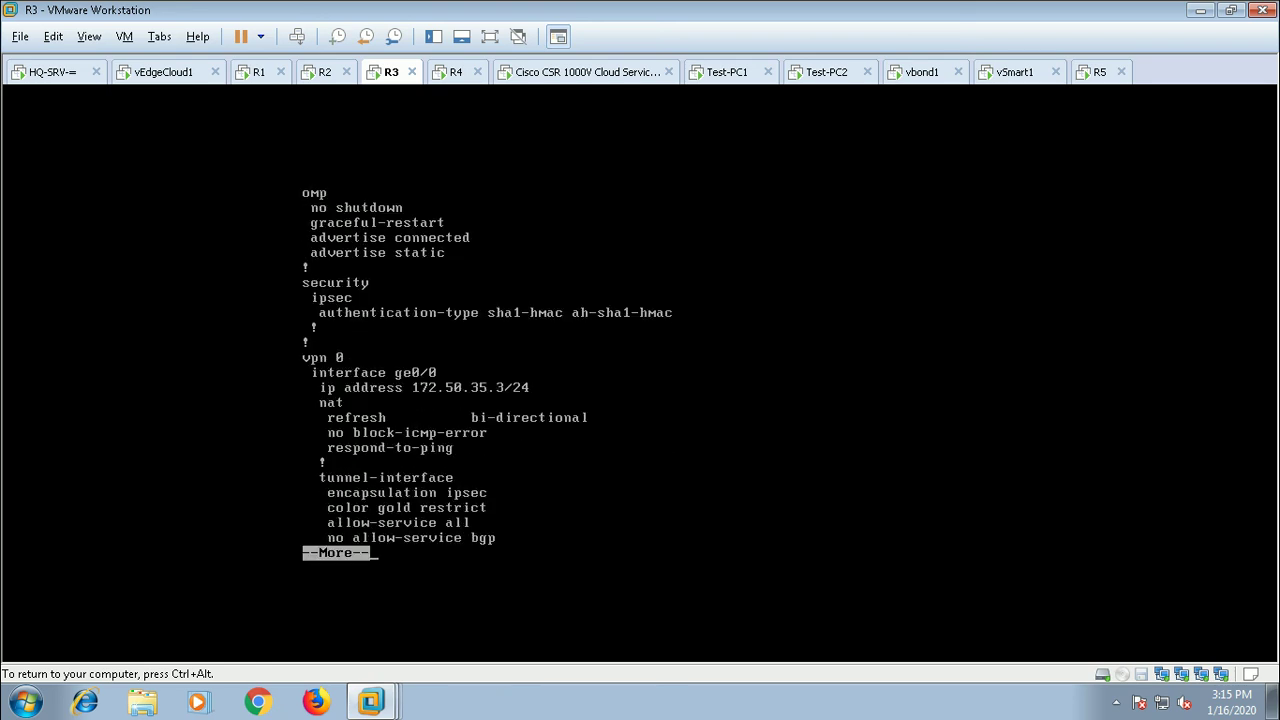
{"action": "key", "text": "Return"}
{"action": "key", "text": "Return"}
{"action": "key", "text": "Return"}
{"action": "key", "text": "Return"}
{"action": "key", "text": "Return"}
{"action": "key", "text": "Return"}
{"action": "key", "text": "Return"}
{"action": "key", "text": "Return"}
{"action": "key", "text": "Return"}
{"action": "key", "text": "Return"}
{"action": "key", "text": "Return"}
{"action": "key", "text": "Return"}
{"action": "key", "text": "Return"}
{"action": "key", "text": "Return"}
{"action": "key", "text": "Return"}
{"action": "key", "text": "Return"}
{"action": "key", "text": "Return"}
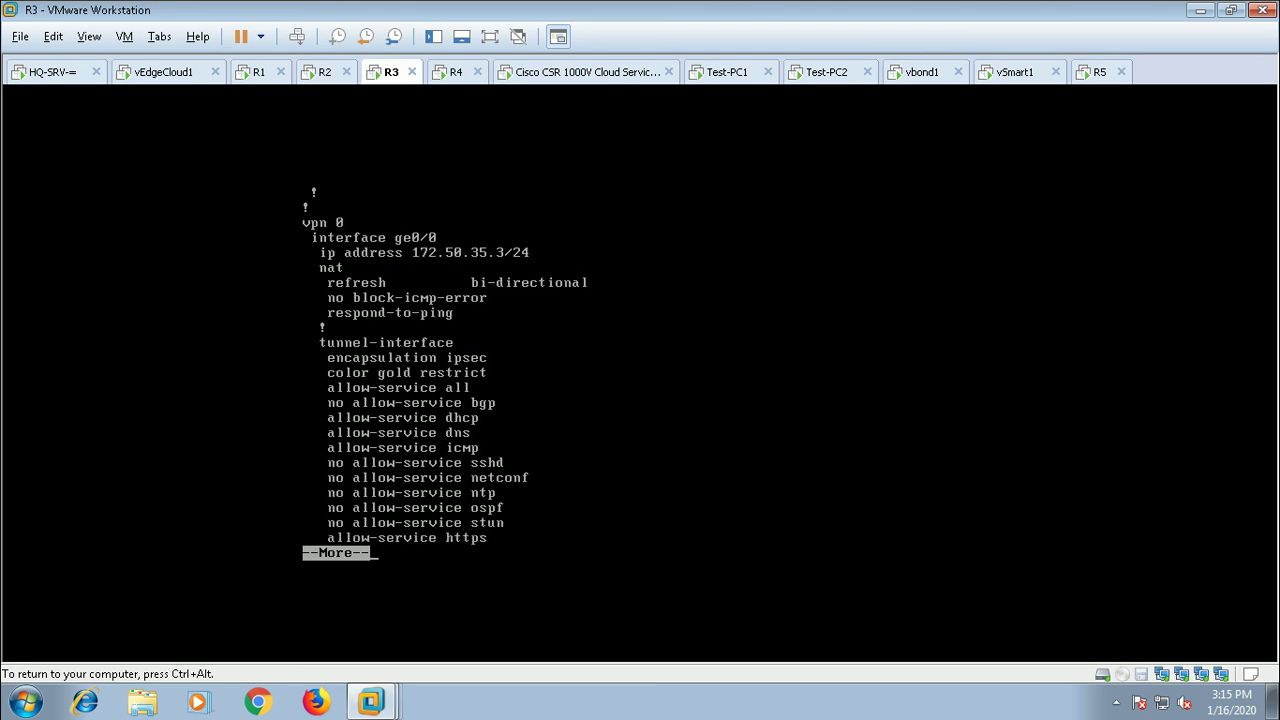
{"action": "key", "text": "Return"}
{"action": "key", "text": "Return"}
{"action": "key", "text": "Return"}
{"action": "key", "text": "Return"}
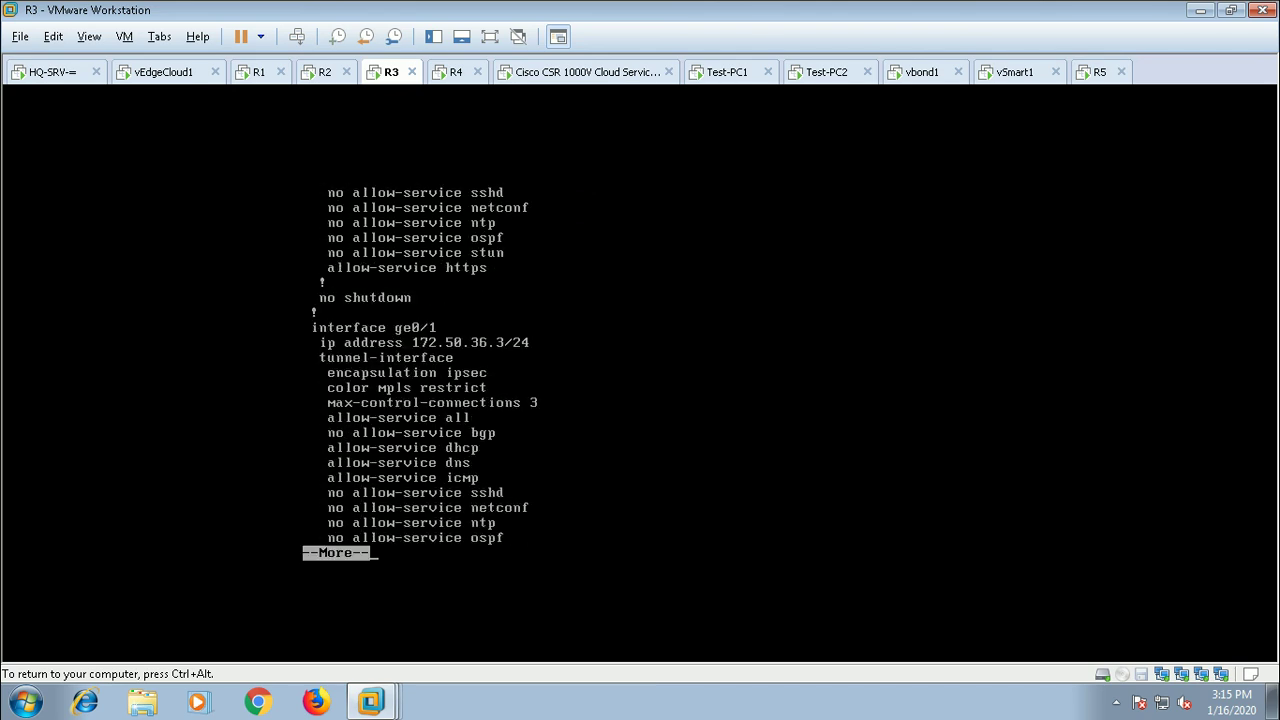
{"action": "key", "text": "Return"}
{"action": "key", "text": "Return"}
{"action": "key", "text": "Return"}
{"action": "key", "text": "Return"}
{"action": "key", "text": "Return"}
{"action": "key", "text": "Return"}
{"action": "key", "text": "Return"}
{"action": "key", "text": "Return"}
{"action": "key", "text": "Return"}
{"action": "key", "text": "Return"}
{"action": "key", "text": "Return"}
{"action": "key", "text": "Return"}
{"action": "key", "text": "Return"}
{"action": "key", "text": "Return"}
{"action": "key", "text": "Return"}
{"action": "key", "text": "Return"}
{"action": "key", "text": "Return"}
{"action": "key", "text": "Return"}
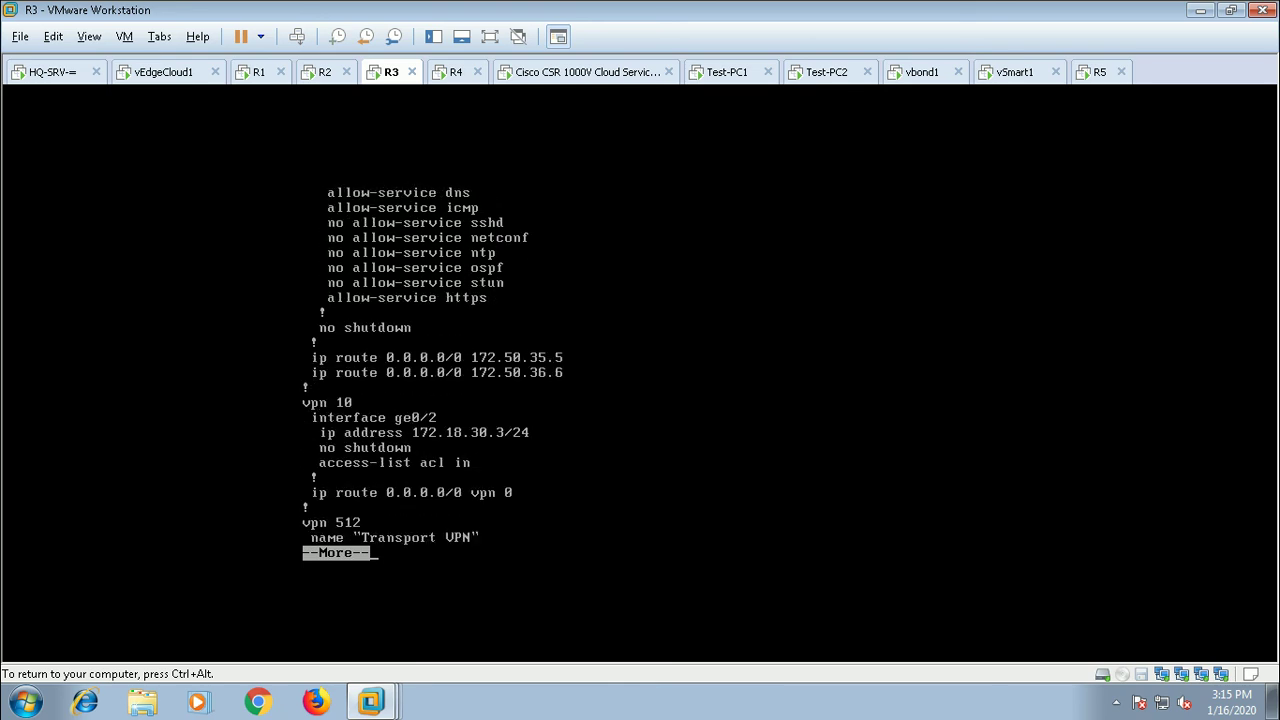
{"action": "key", "text": "Return"}
{"action": "key", "text": "Return"}
{"action": "key", "text": "Return"}
{"action": "key", "text": "Return"}
{"action": "key", "text": "Return"}
{"action": "key", "text": "Return"}
{"action": "key", "text": "Return"}
{"action": "key", "text": "Return"}
{"action": "key", "text": "Return"}
{"action": "key", "text": "Return"}
{"action": "key", "text": "Return"}
{"action": "key", "text": "Return"}
{"action": "key", "text": "Return"}
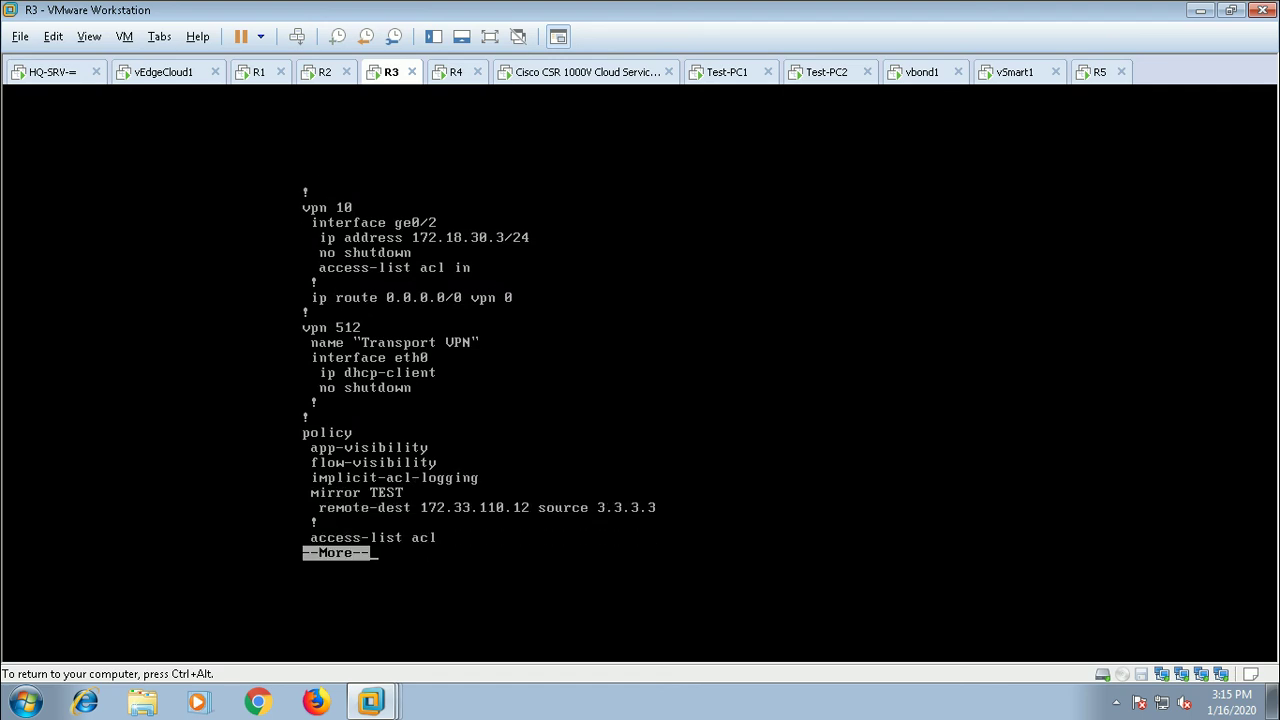
{"action": "key", "text": "Return"}
{"action": "key", "text": "Return"}
{"action": "key", "text": "Return"}
{"action": "key", "text": "Return"}
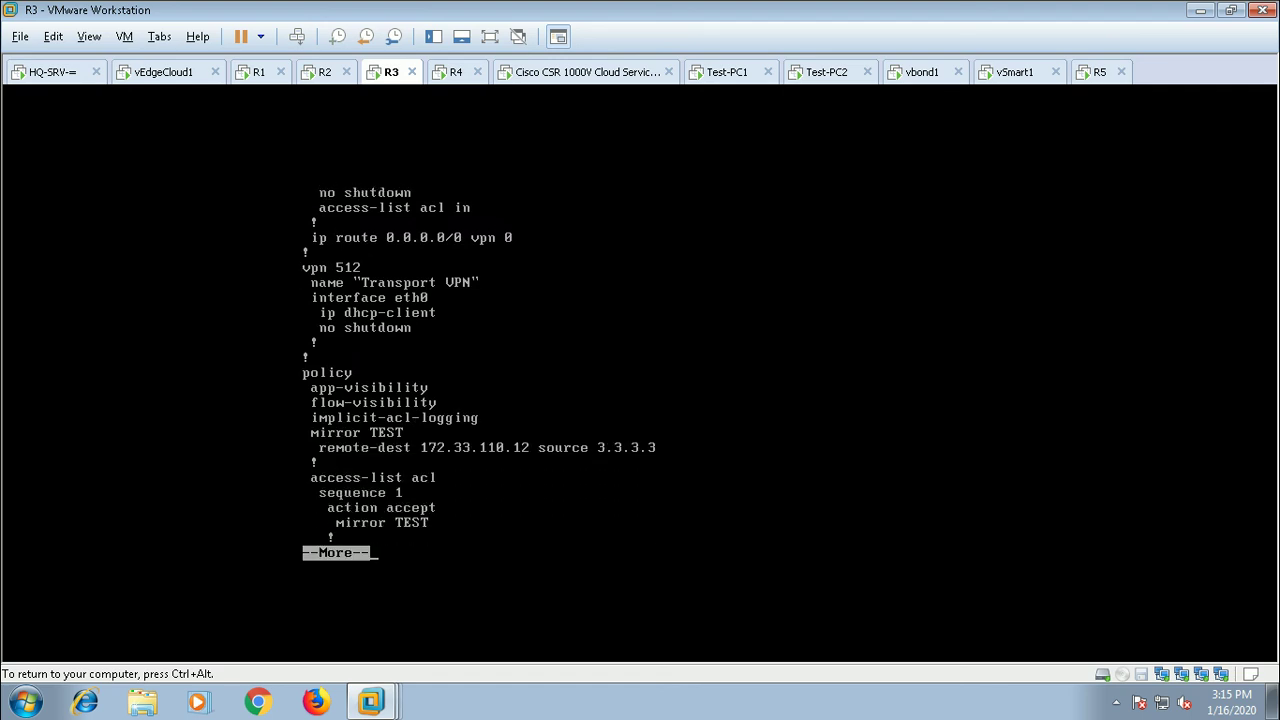
{"action": "key", "text": "Return"}
{"action": "key", "text": "Return"}
{"action": "key", "text": "Return"}
{"action": "key", "text": "Return"}
{"action": "key", "text": "Return"}
{"action": "key", "text": "Return"}
{"action": "key", "text": "Return"}
{"action": "key", "text": "Return"}
{"action": "key", "text": "Return"}
{"action": "key", "text": "Return"}
{"action": "key", "text": "Return"}
{"action": "key", "text": "ctrl+alt"}
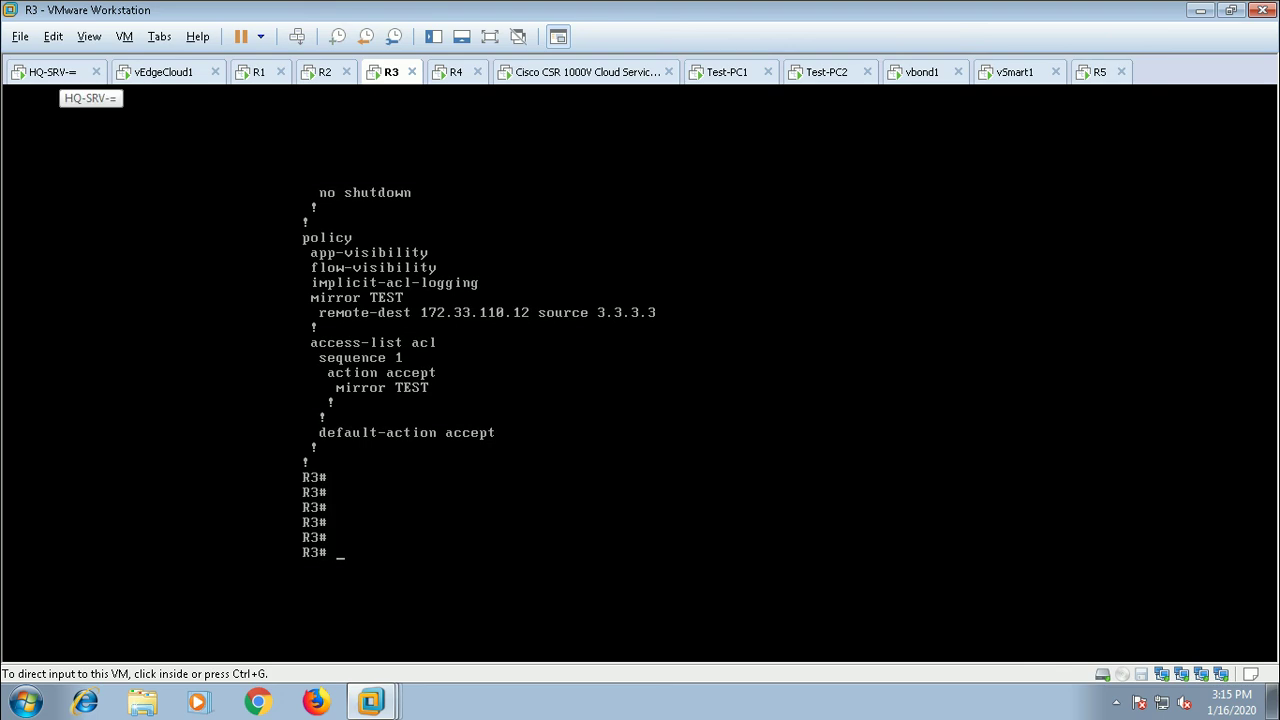
Step: Unlock Test-PC1 with Ctrl+Alt+Del and the Administrator password
{"action": "left_click", "coordinate": [722, 71]}
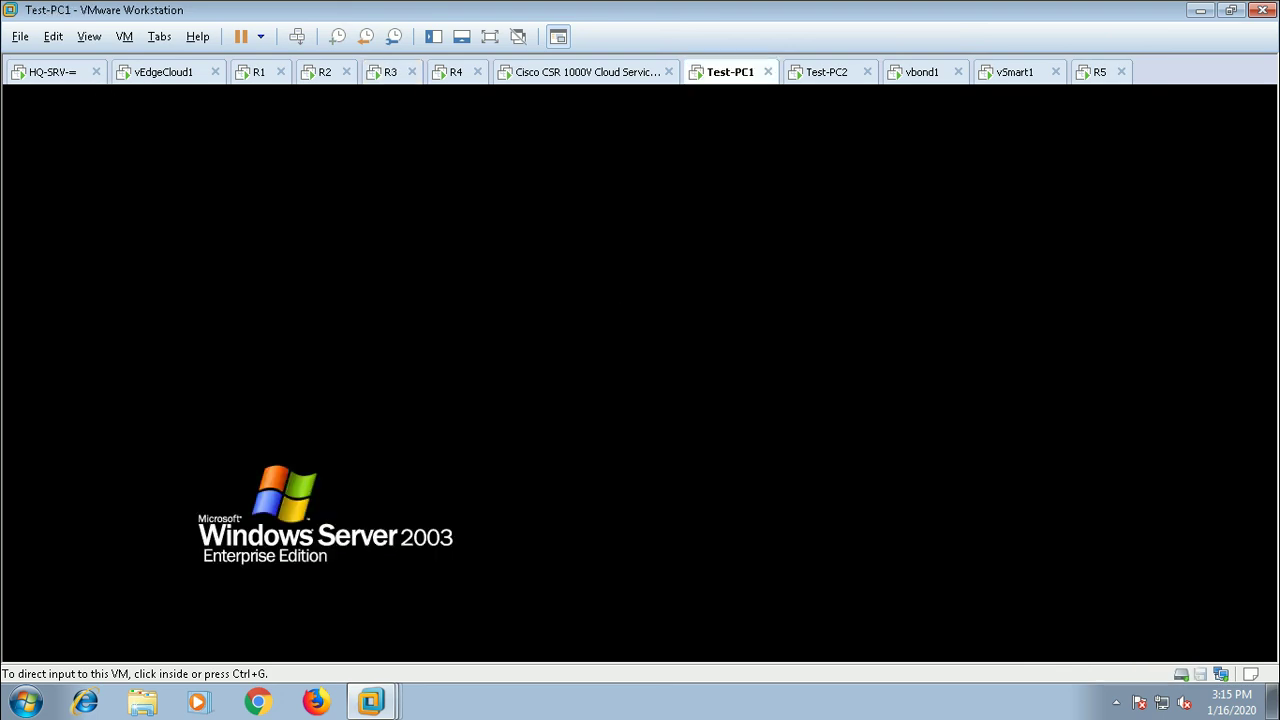
{"action": "right_click", "coordinate": [735, 68]}
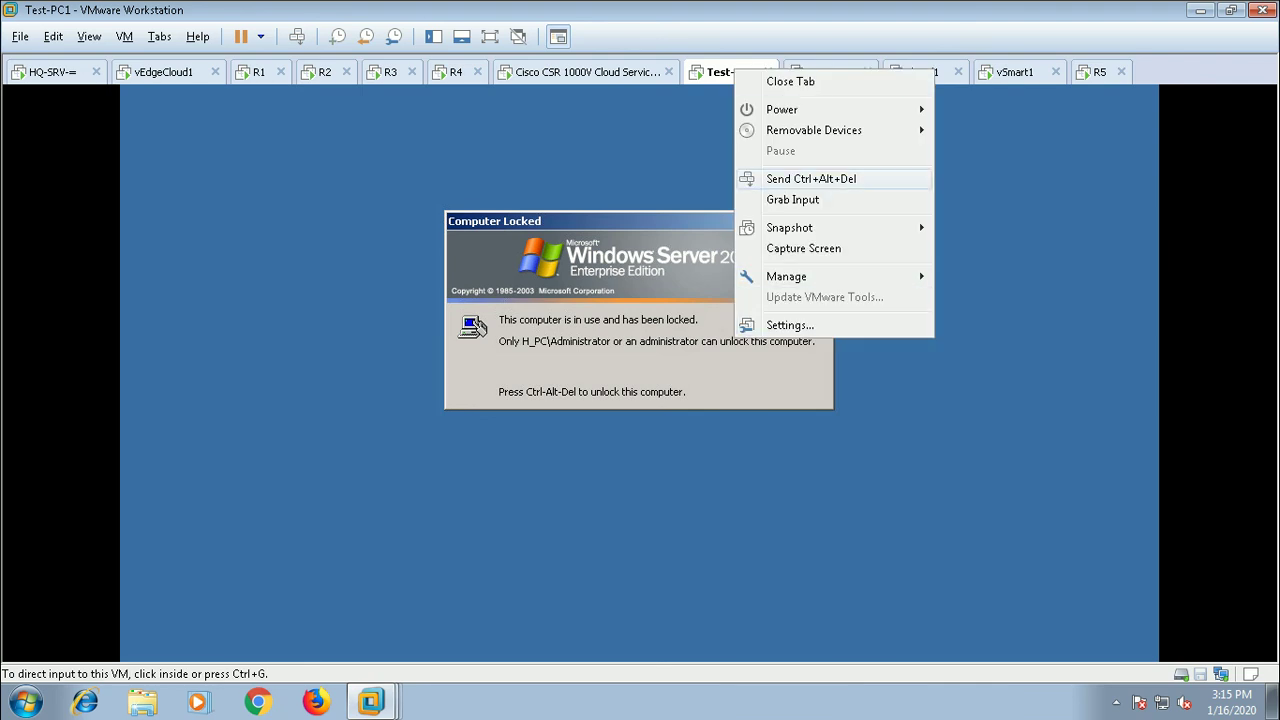
{"action": "left_click", "coordinate": [811, 178]}
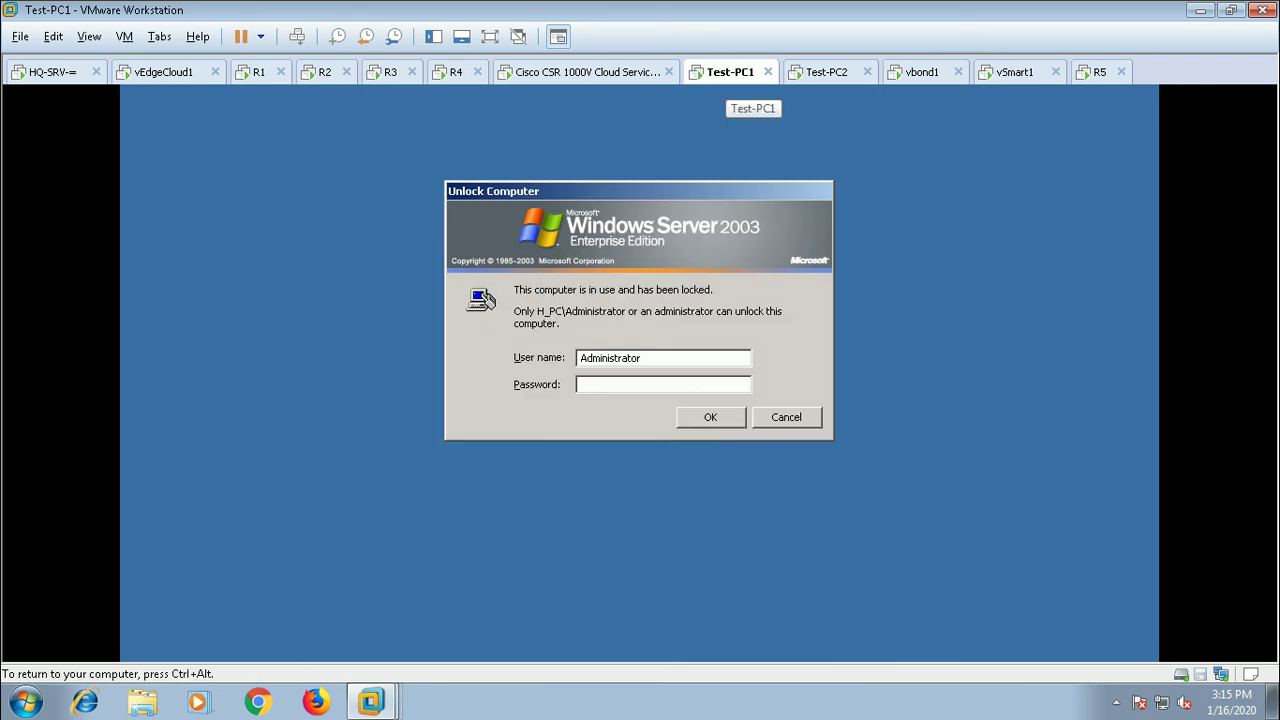
{"action": "type", "text": "*****"}
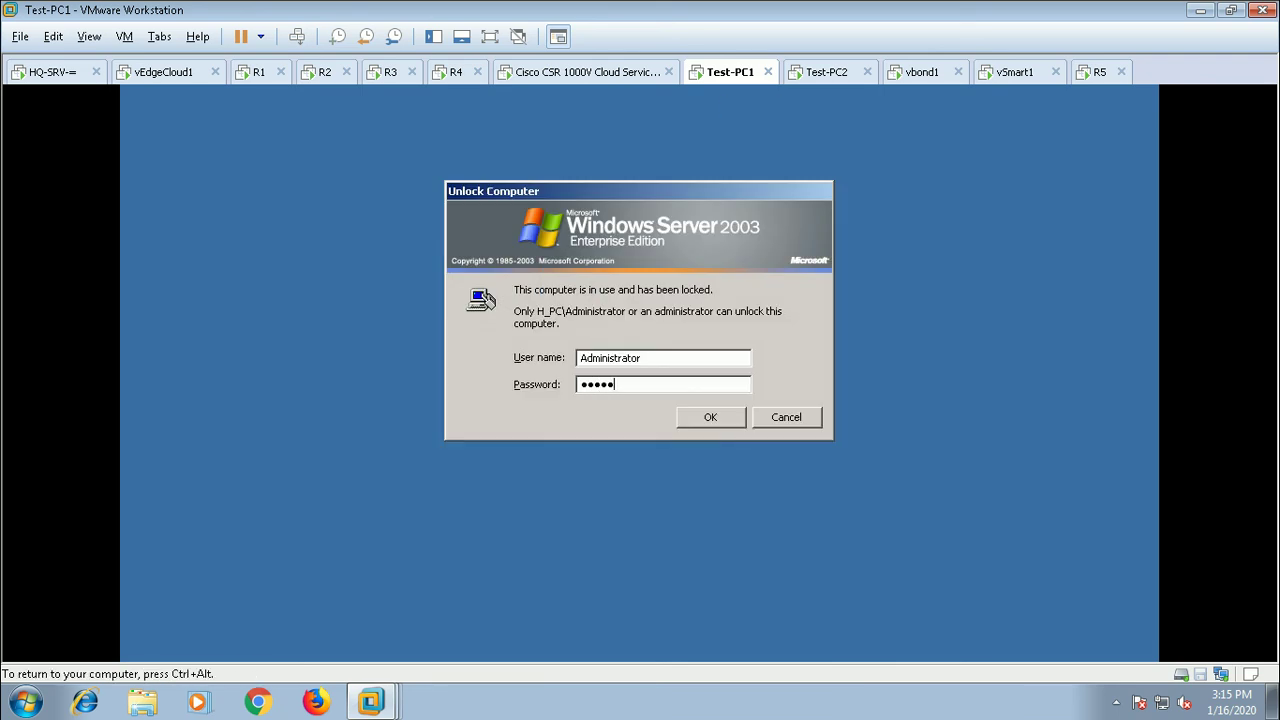
{"action": "type", "text": "****"}
{"action": "key", "text": "Return"}
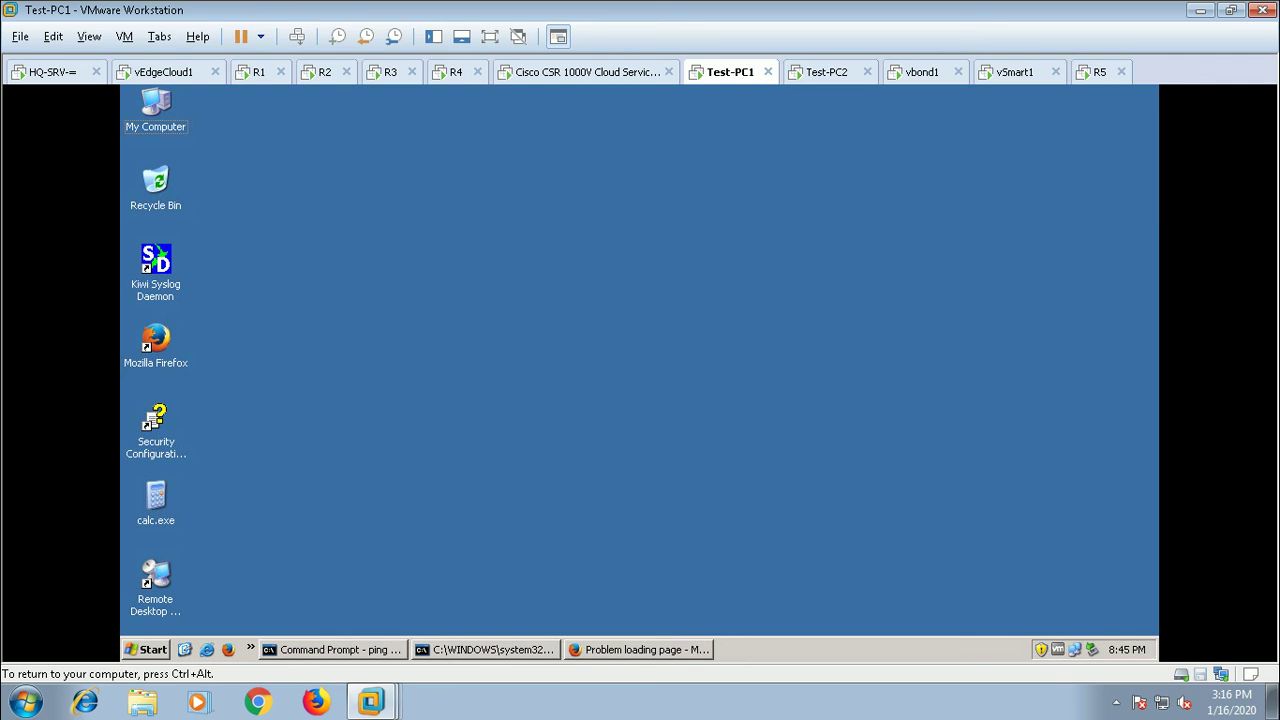
Step: Open a Command Prompt and enter 'ping 172.17.40.10'
{"action": "left_click", "coordinate": [146, 649]}
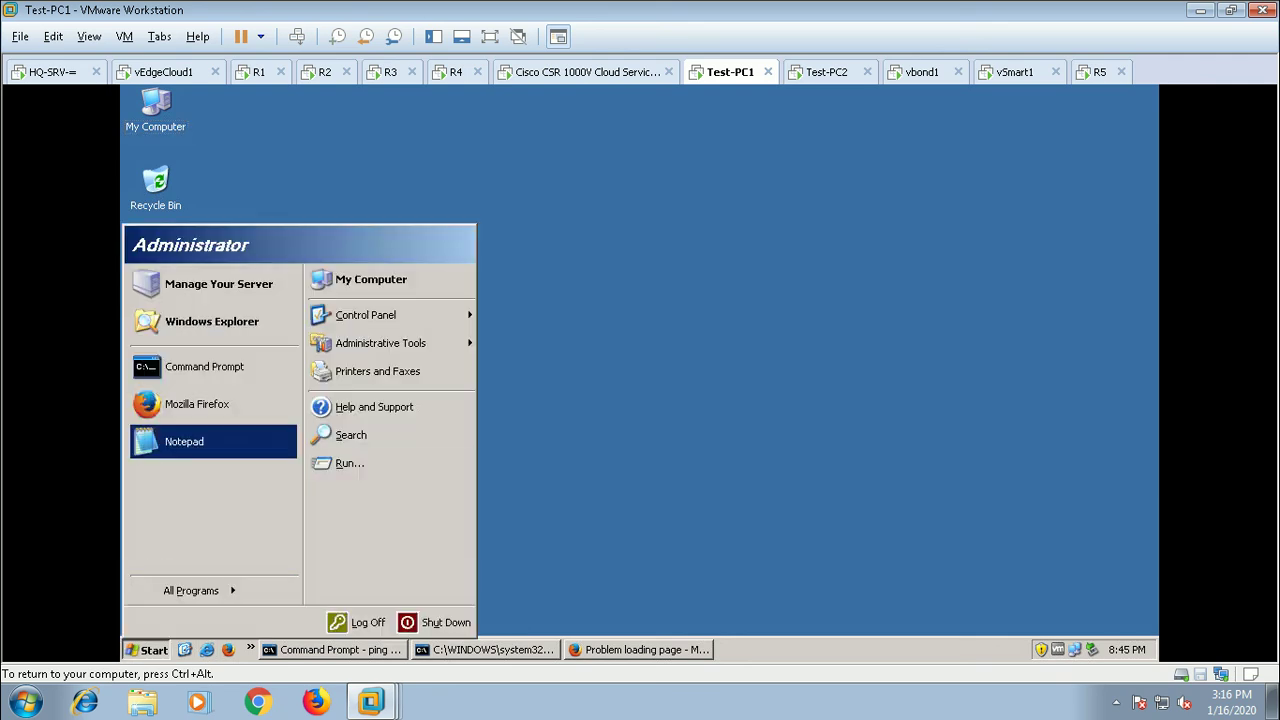
{"action": "left_click", "coordinate": [205, 366]}
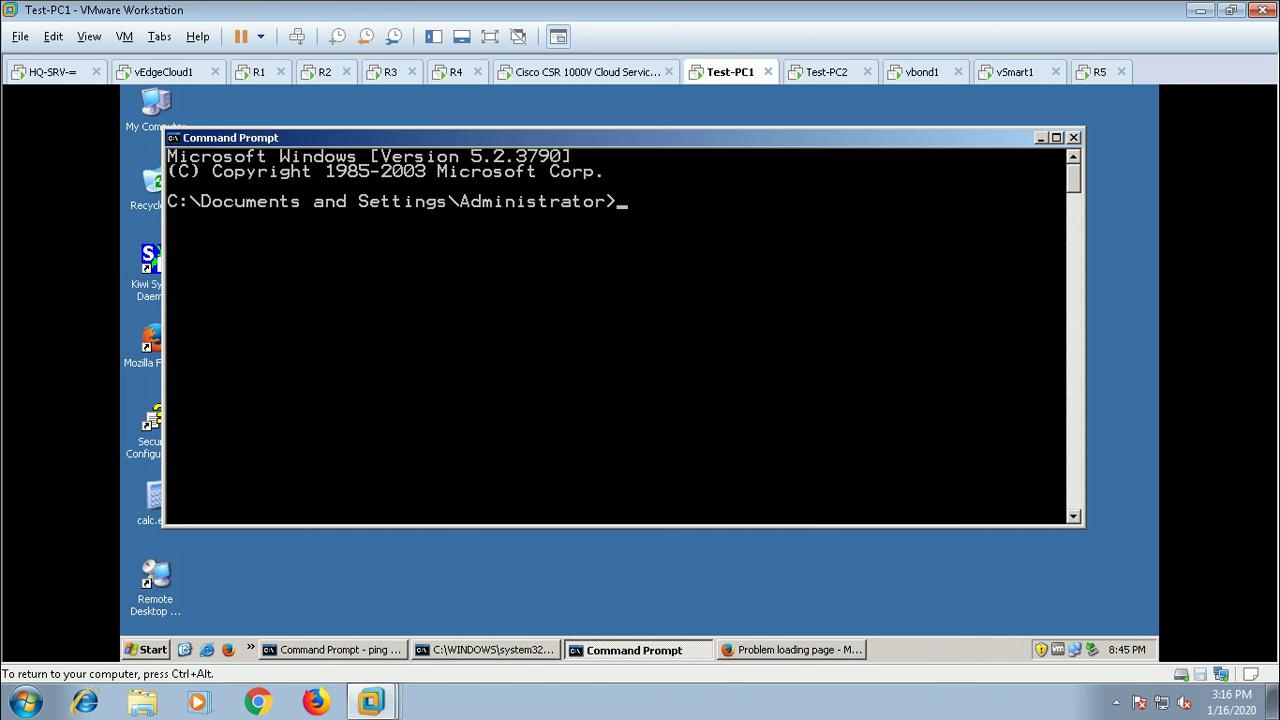
{"action": "type", "text": "ping 172.17.40.10"}
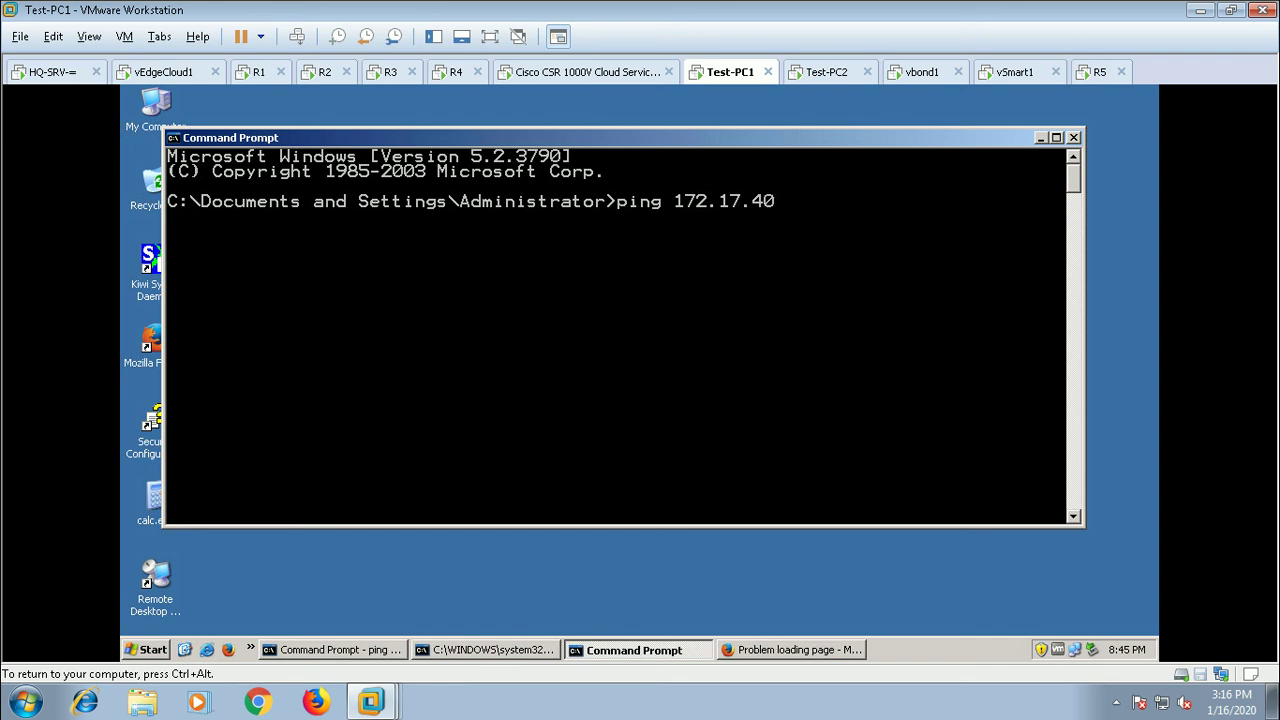